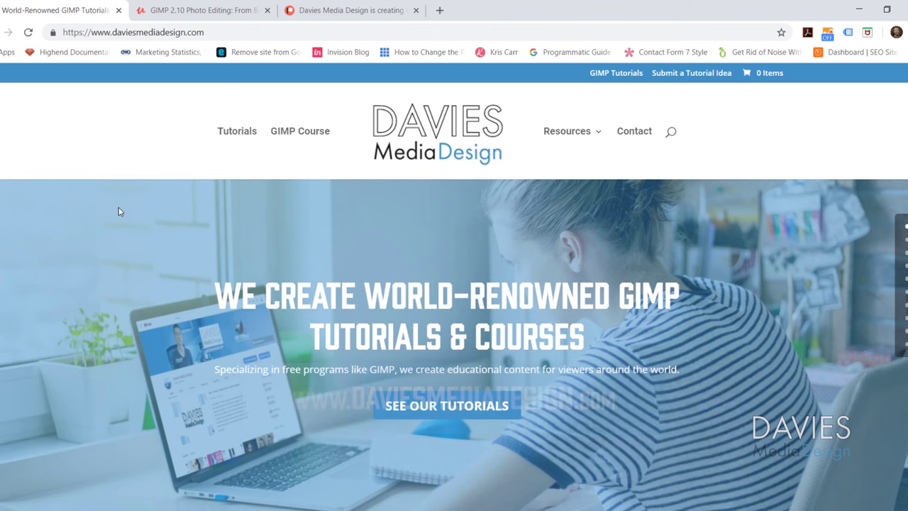
key(ctrl+Tab)
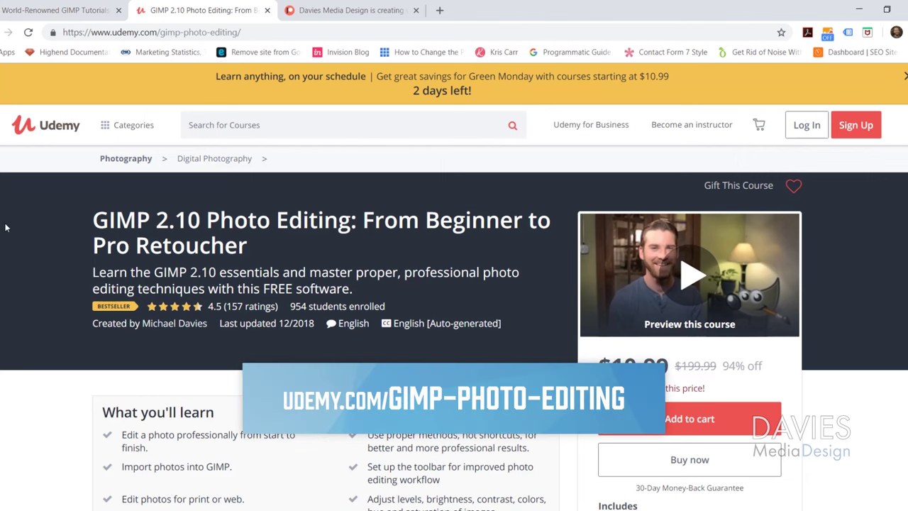
key(ctrl+Tab)
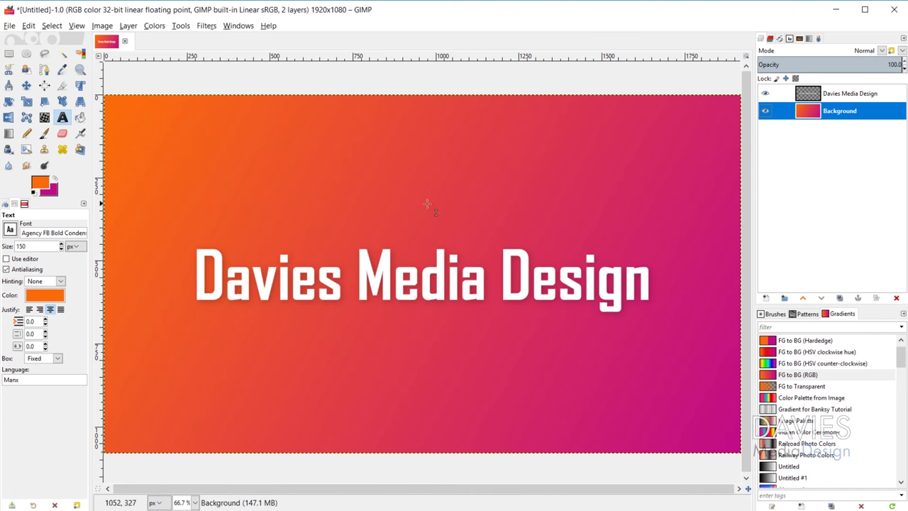
- Select the Davies Media Design layer above the background and hide it
key(Page_Up)
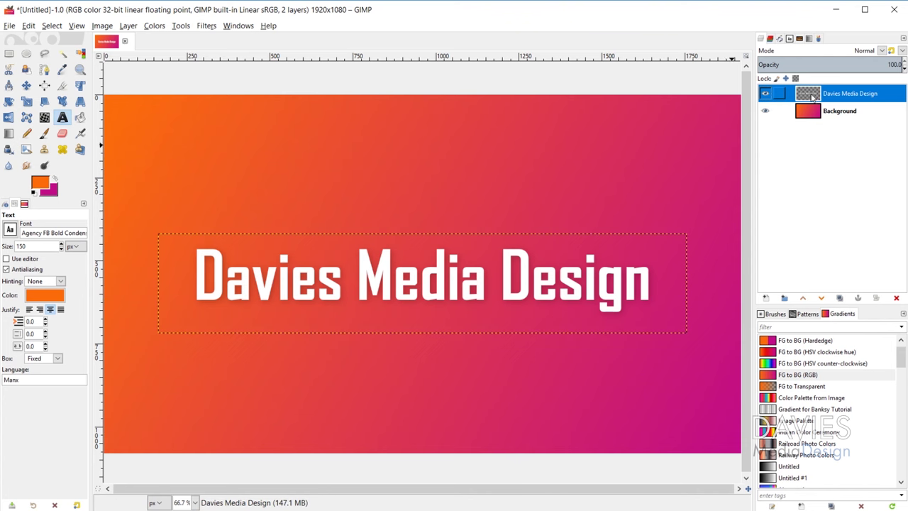
click(765, 94)
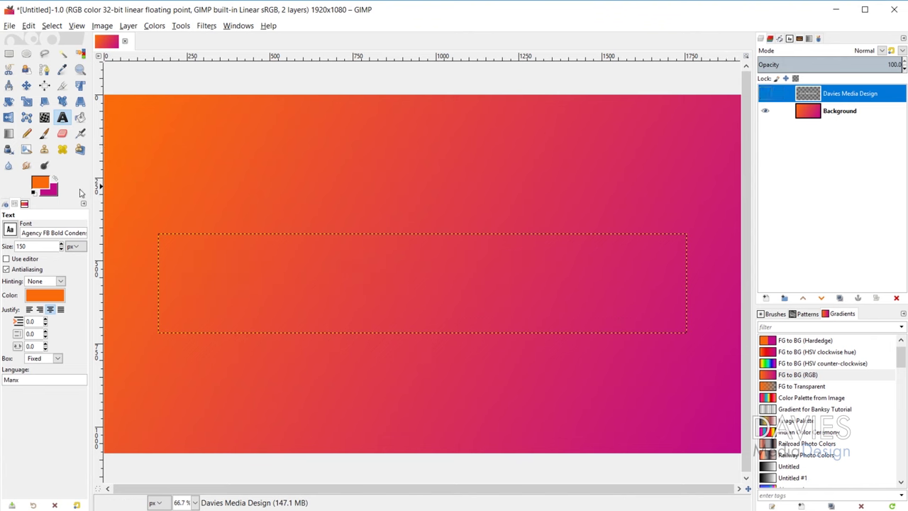
- Add a text layer reading "DAVIES MEDIA DESIGN" in the upper-left area of the canvas with the Text tool
click(202, 196)
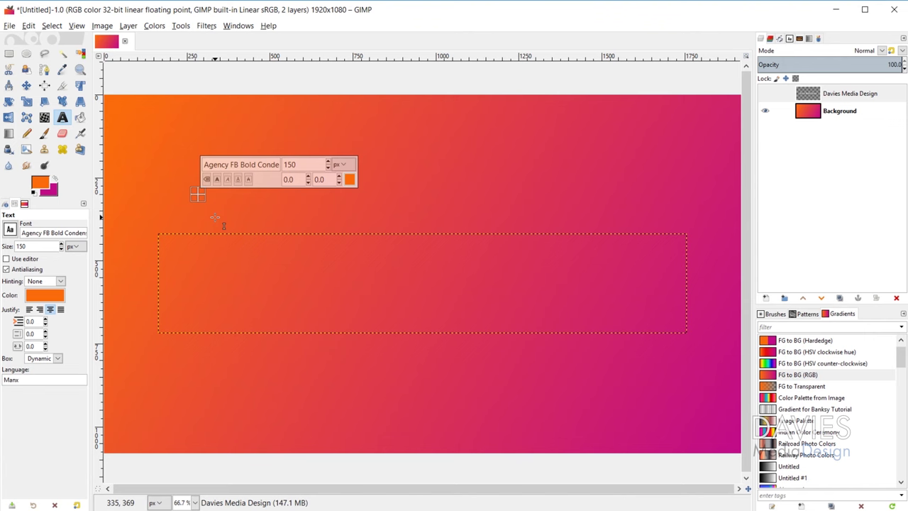
text(DAVIES MEDIA)
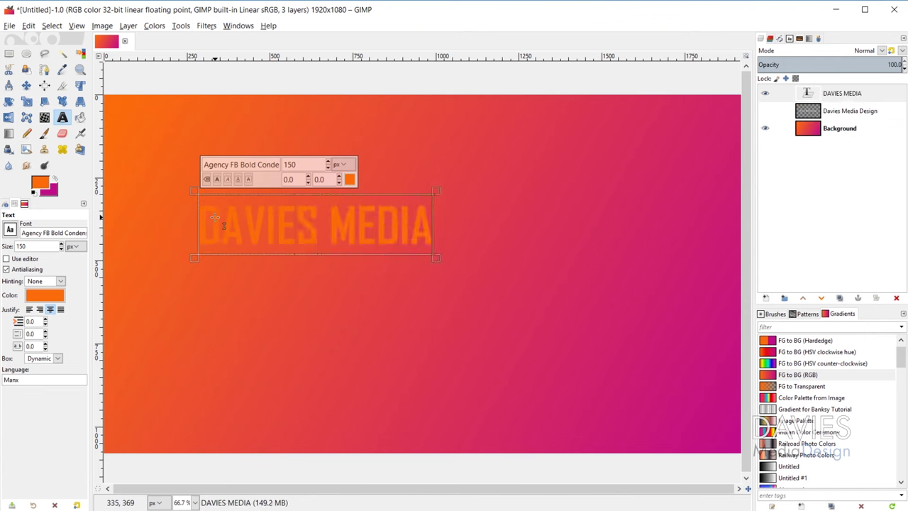
text( DESIGN)
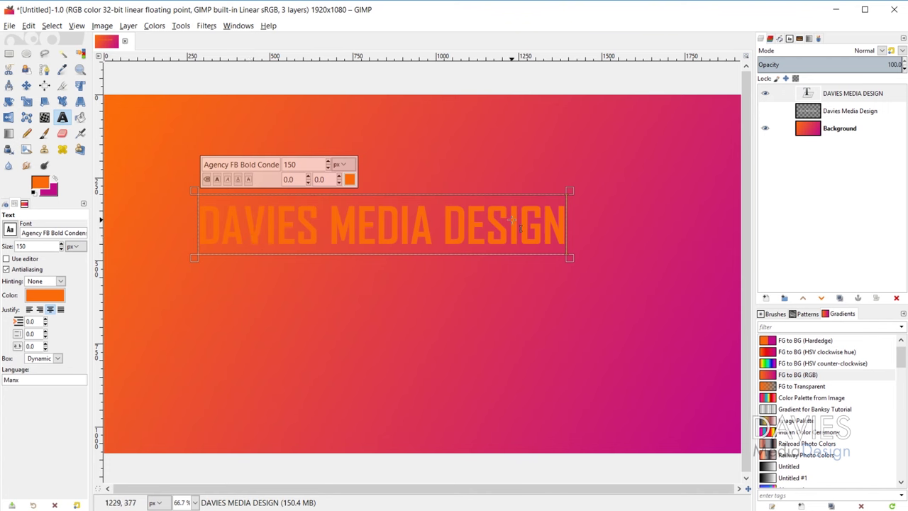
- Erase all the characters of the text layer while keeping its text box open for editing
key(BackSpace)
key(BackSpace)
key(BackSpace)
key(BackSpace)
key(BackSpace)
key(BackSpace)
key(BackSpace)
key(BackSpace)
key(BackSpace)
key(BackSpace)
key(BackSpace)
key(BackSpace)
key(BackSpace)
key(BackSpace)
key(BackSpace)
key(BackSpace)
key(BackSpace)
key(BackSpace)
key(BackSpace)
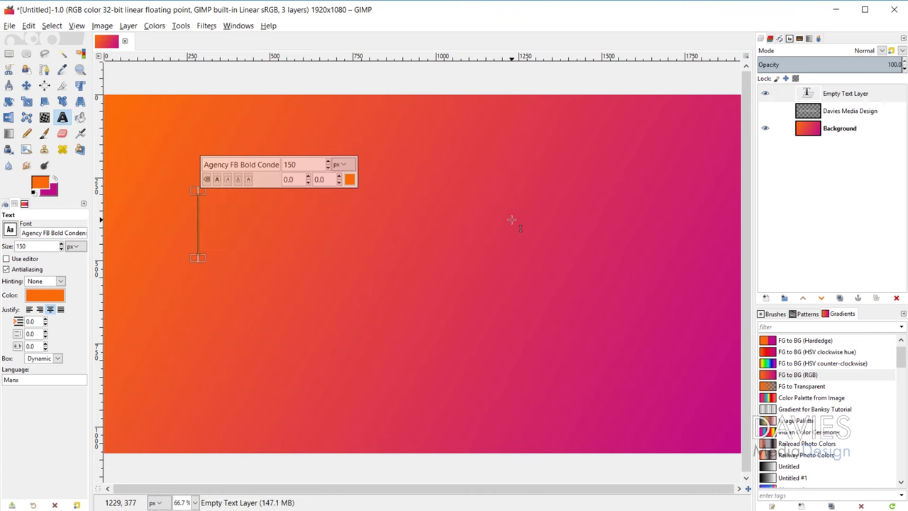
- Enter "DAVIES MEDIA DESIGN" again in the emptied text layer
text(D)
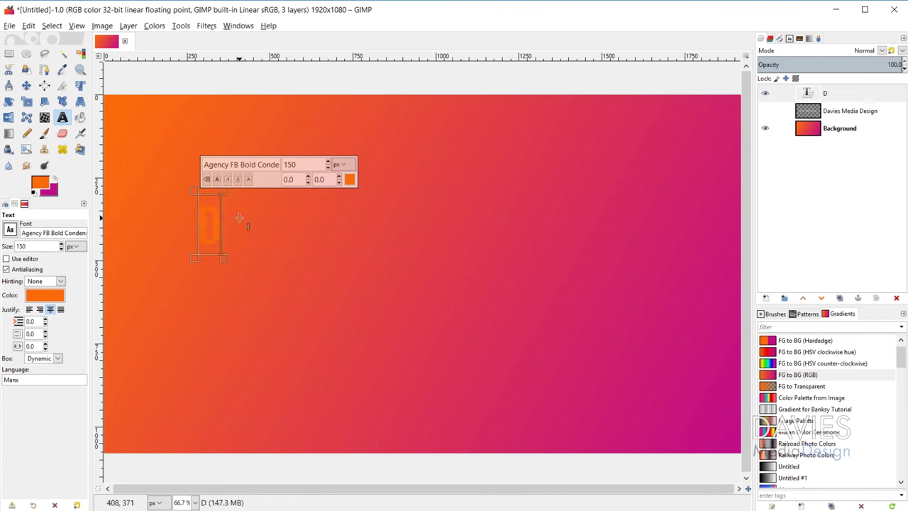
text(AVIES ME)
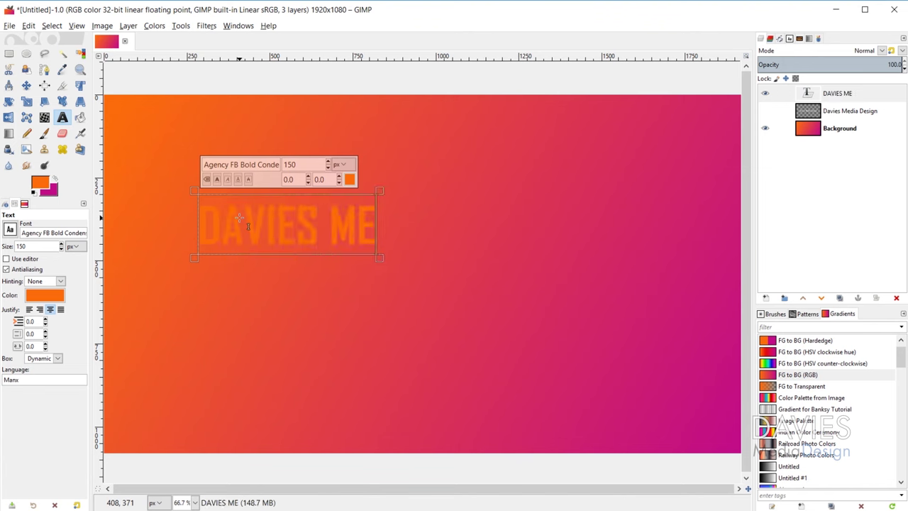
text(DIA)
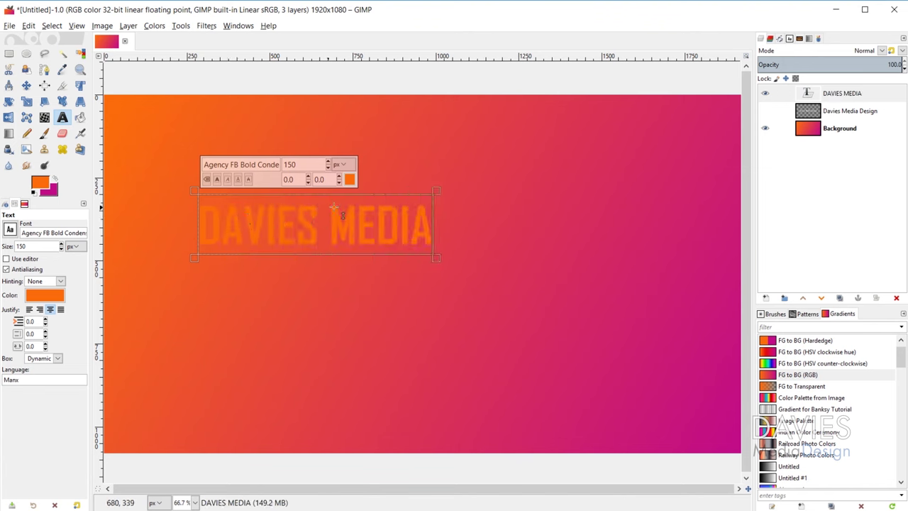
text( DESIGN)
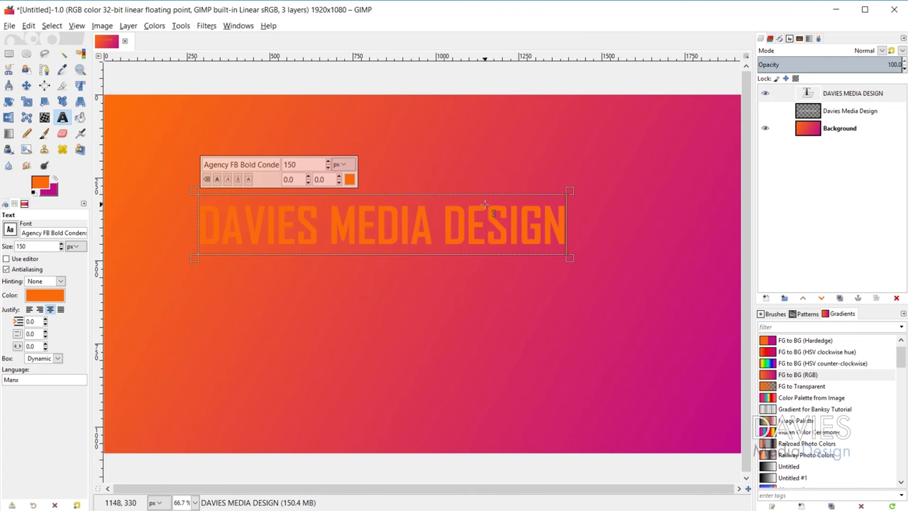
- Add a second "DAVIES MEDIA DESIGN" text layer below the first line and delete that layer
click(215, 284)
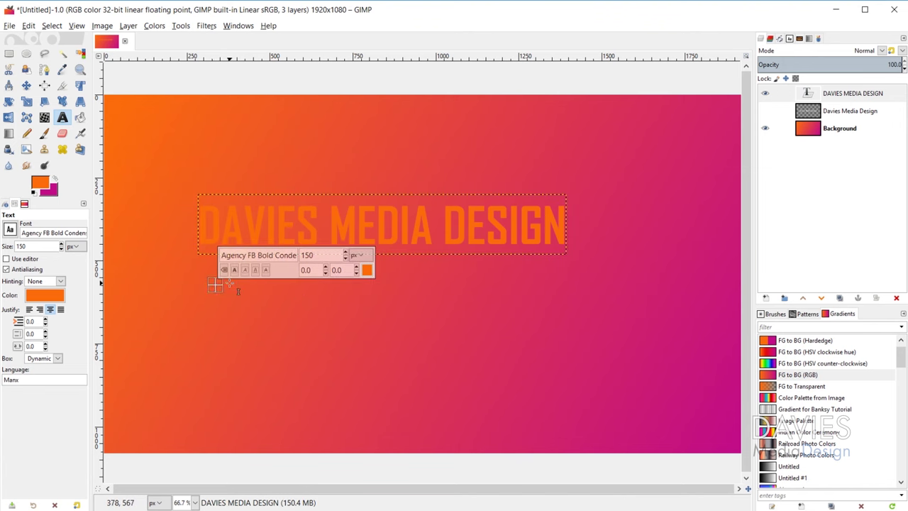
text(DAVIES MEDIA DESIGN)
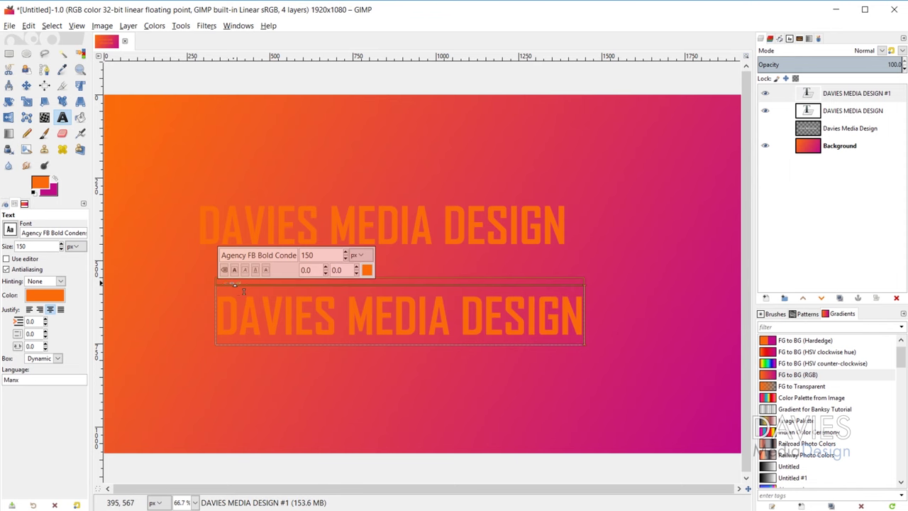
click(854, 93)
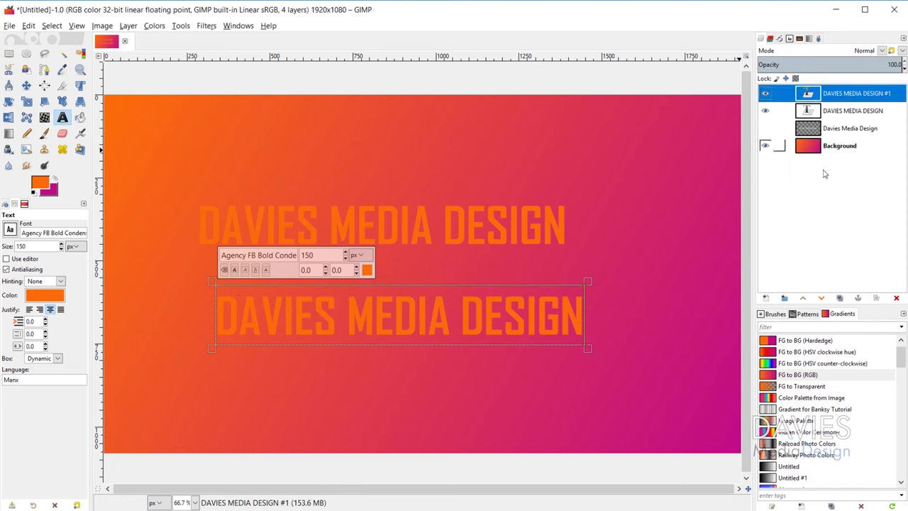
click(896, 298)
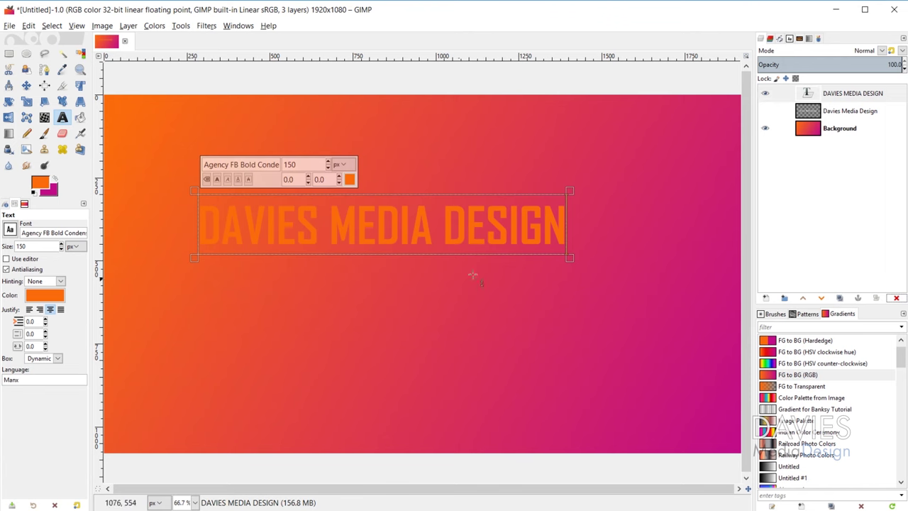
- Clear the remaining text and create a wide, fixed-size text box across the middle of the canvas
drag(562, 231, 204, 227)
key(BackSpace)
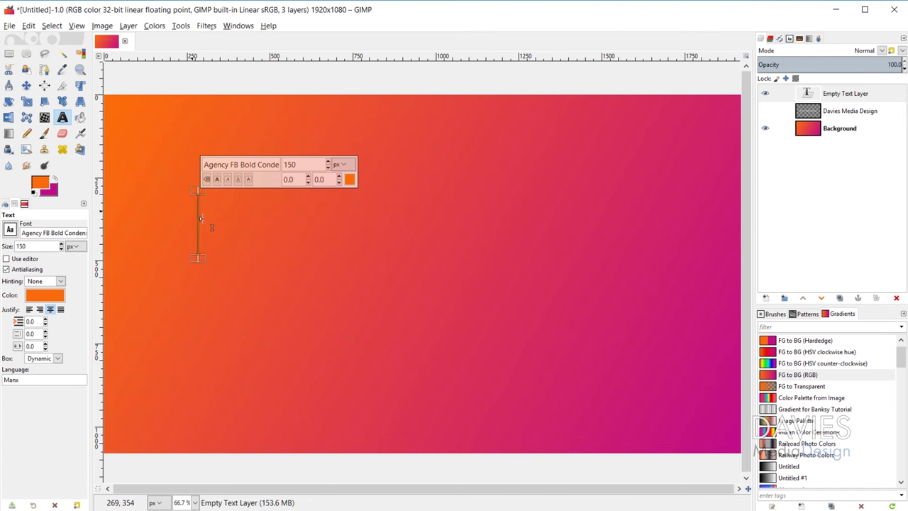
drag(207, 264, 626, 348)
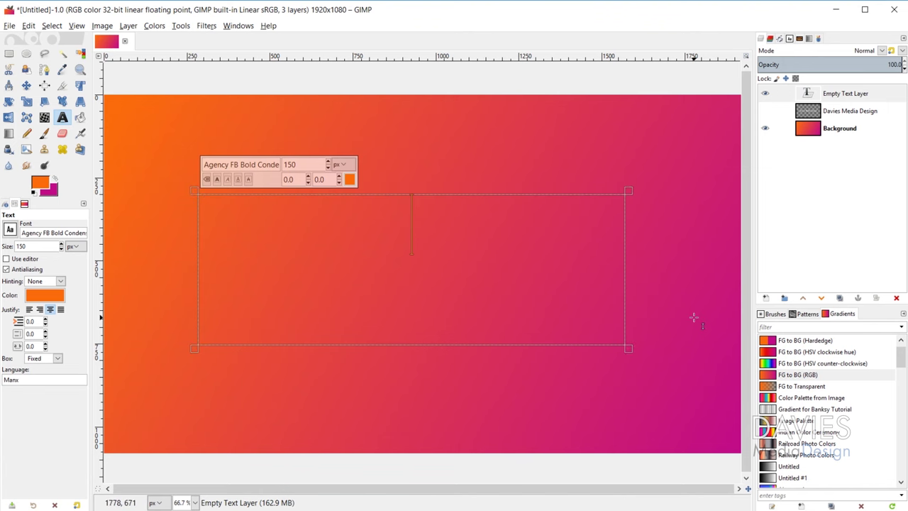
- Fill the text box with "DAVIES MEDIA DESIGN GIMP TUTORIALS FOR THE EVERYDAY DESIGNER" and extend its lower edge to fit the third line
text(DAVIES)
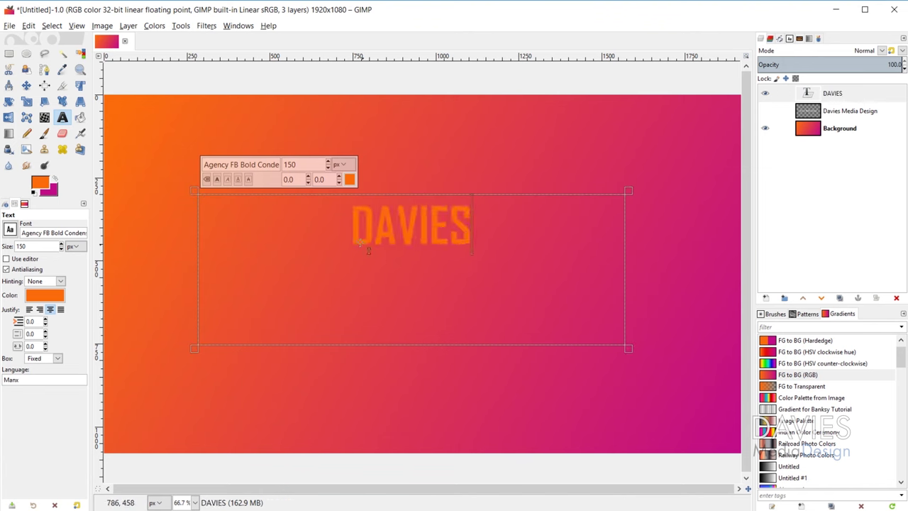
text( MEDIA DESIGN)
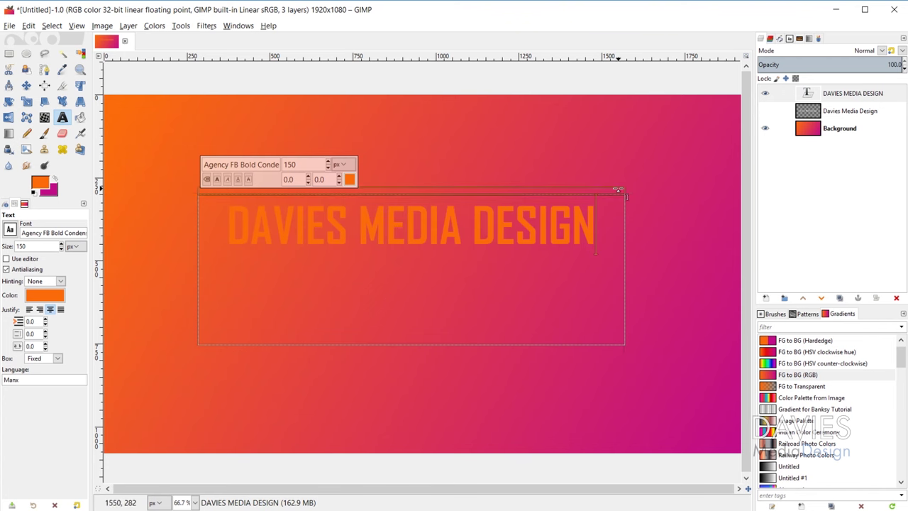
text(GIMP)
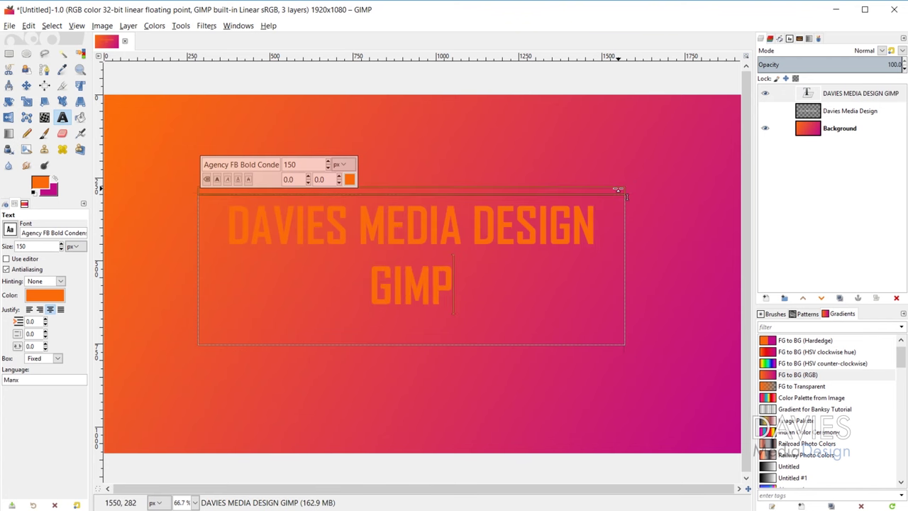
text( TUTORIALS)
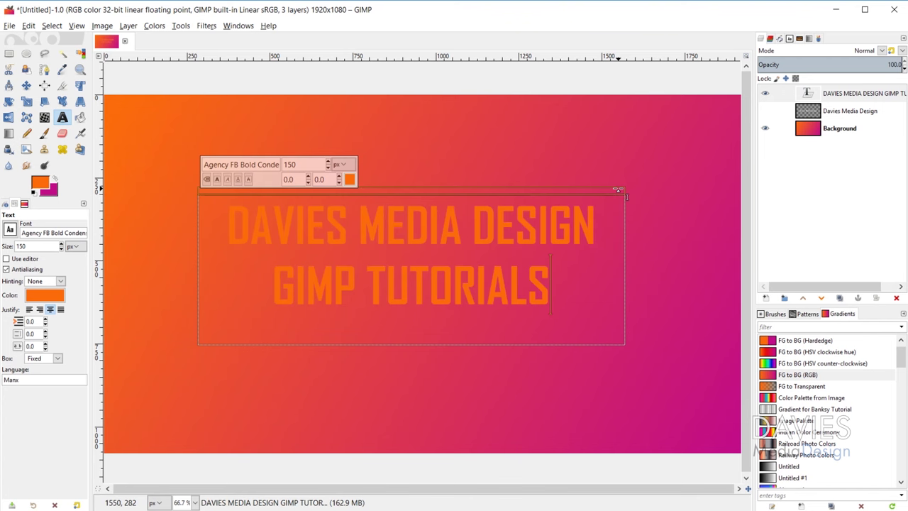
text( FOR THE EVERYDAY DESIGNER)
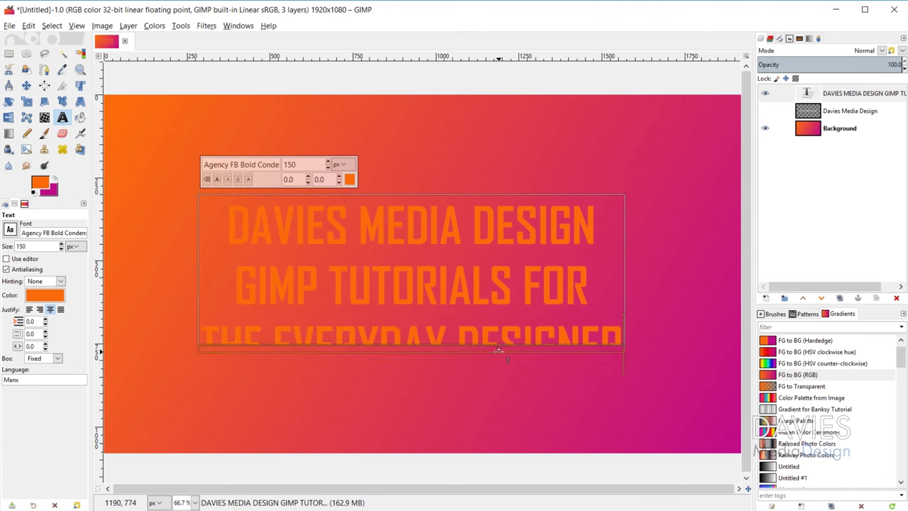
drag(518, 353, 519, 380)
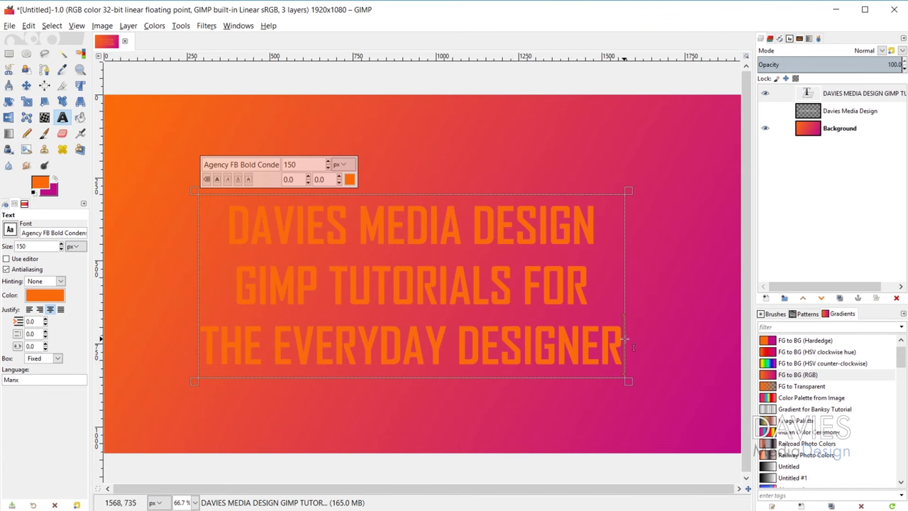
- Clear the three lines of text from the box and delete the empty text layer
drag(628, 348, 200, 216)
key(BackSpace)
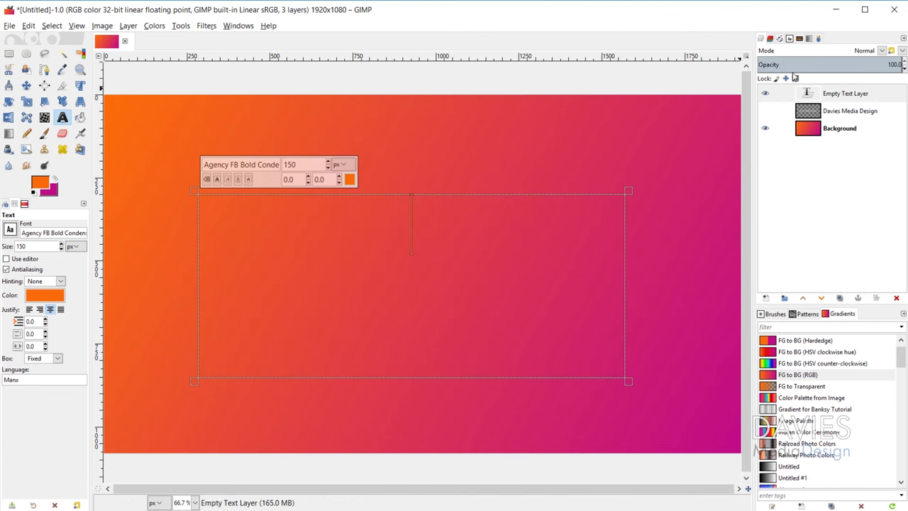
click(826, 97)
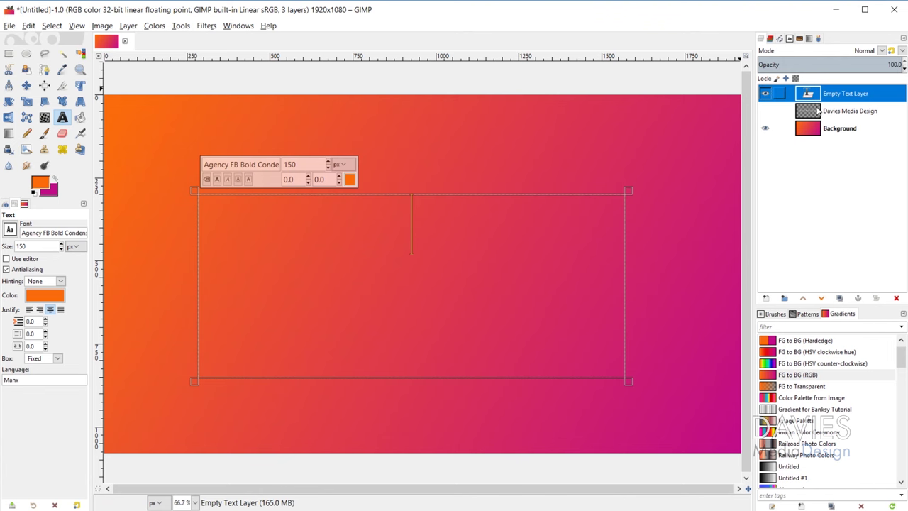
click(895, 298)
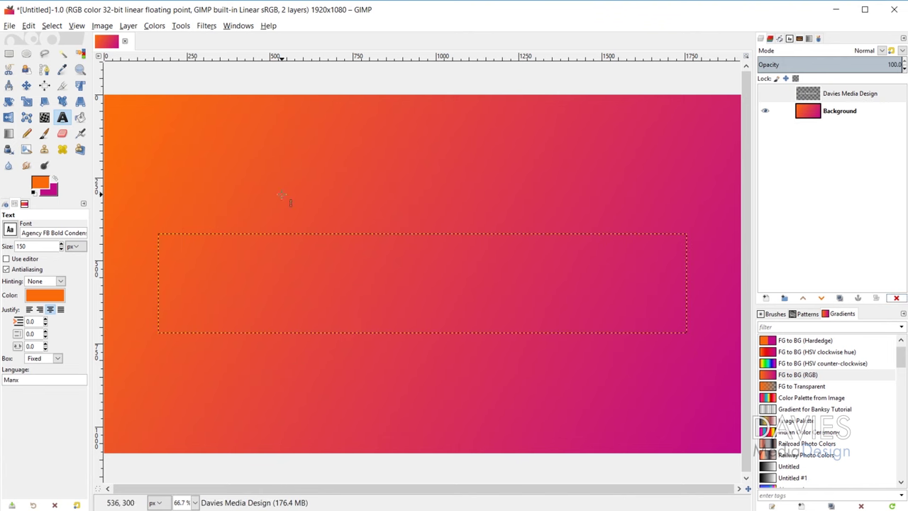
- Add a dynamic text layer reading "DAVIES MEDIA DESIGN" in the upper part of the canvas and select all its letters
click(225, 176)
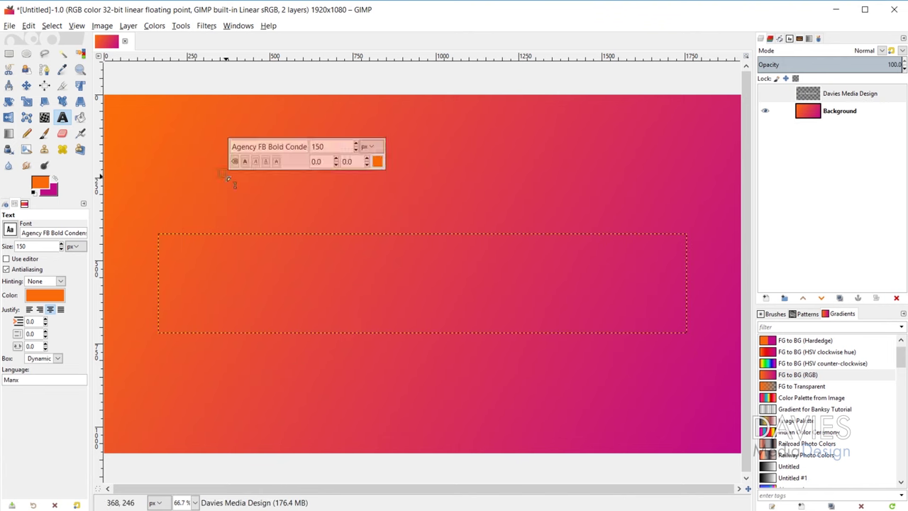
text(DAVI)
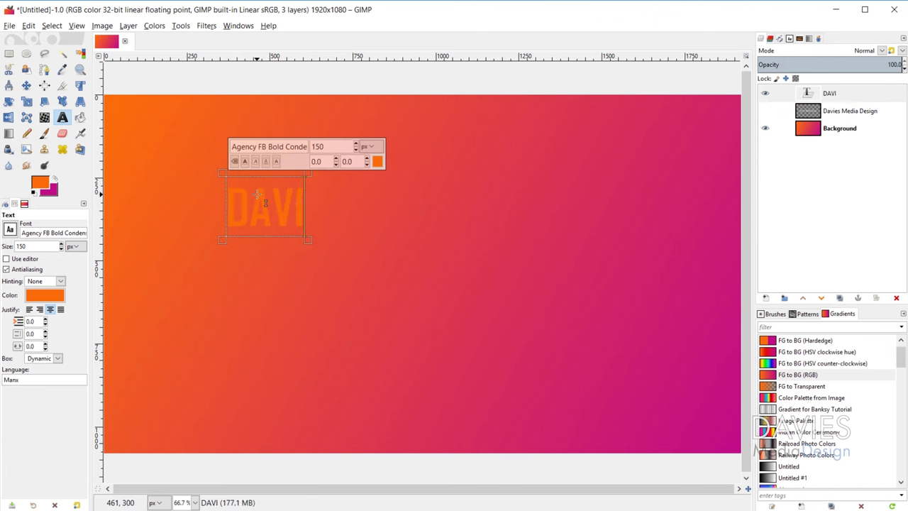
text(ES MEDIA DESIGN)
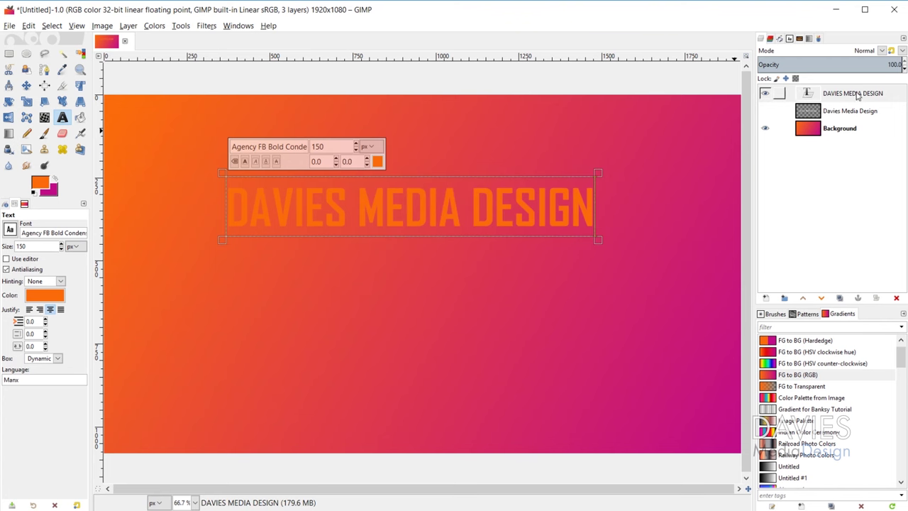
click(272, 216)
drag(589, 207, 205, 207)
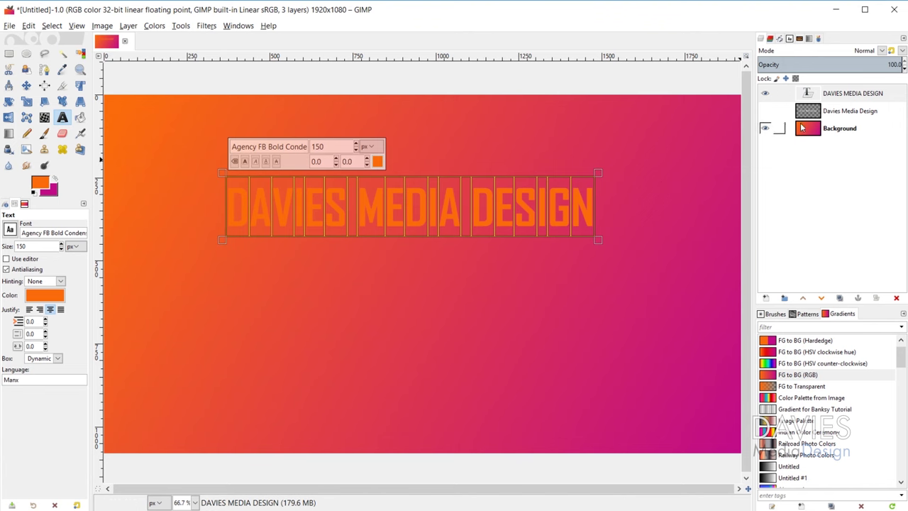
- Show the hidden mixed-case Davies Media Design layer to compare it with the new text, and hide it again
click(810, 98)
click(765, 111)
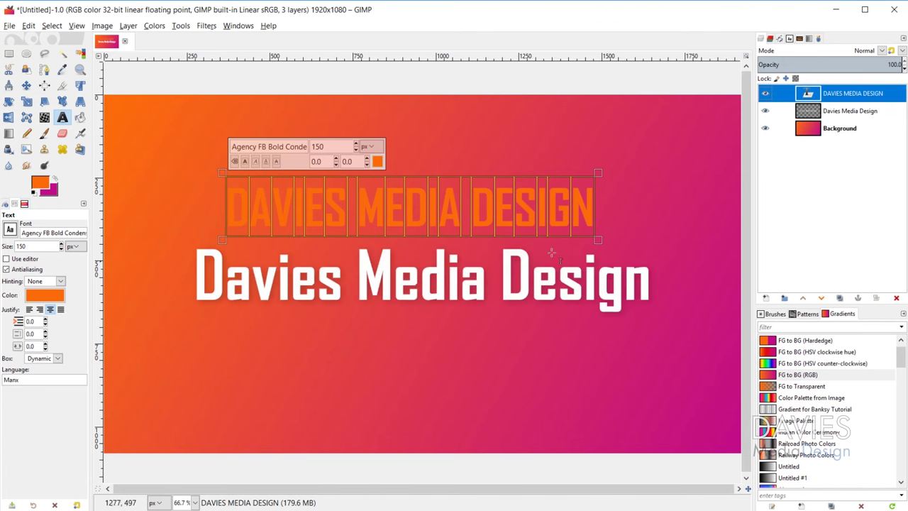
click(764, 111)
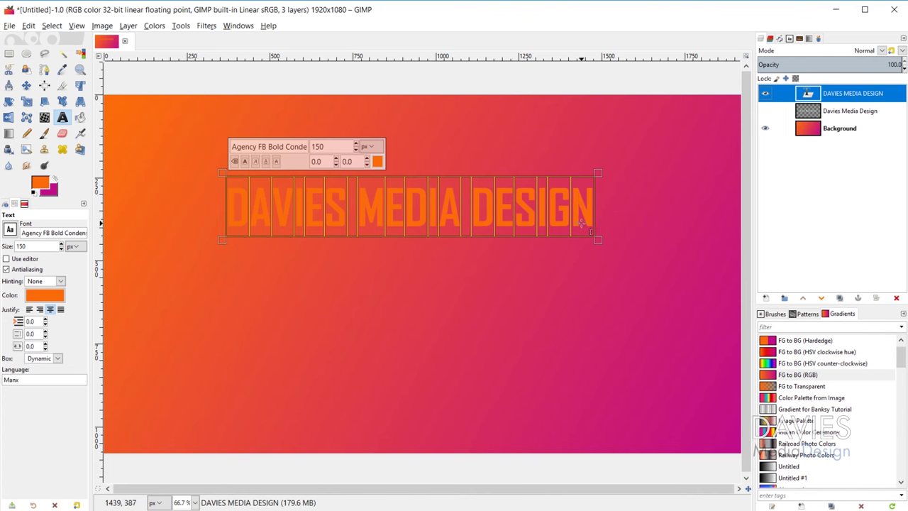
- Rename the new text layer as Text, and rename it back to DAVIES MEDIA DESIGN
double_click(872, 97)
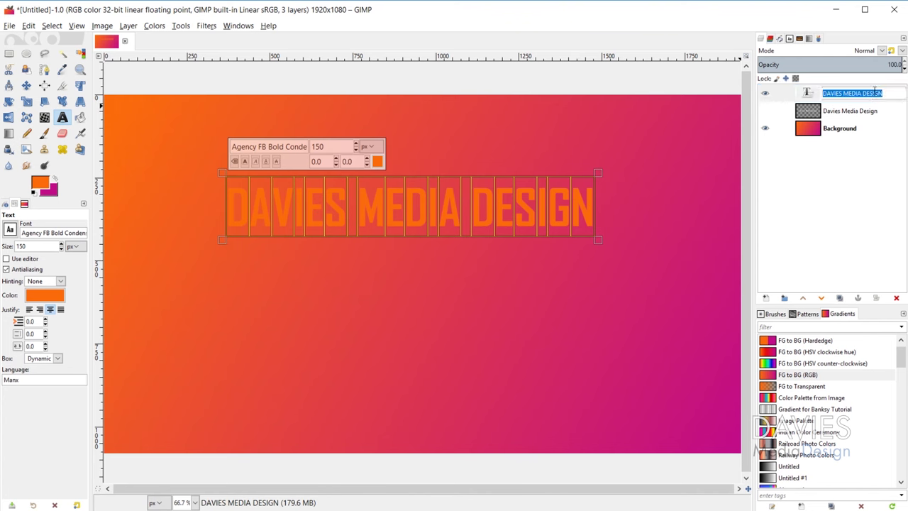
text(Text)
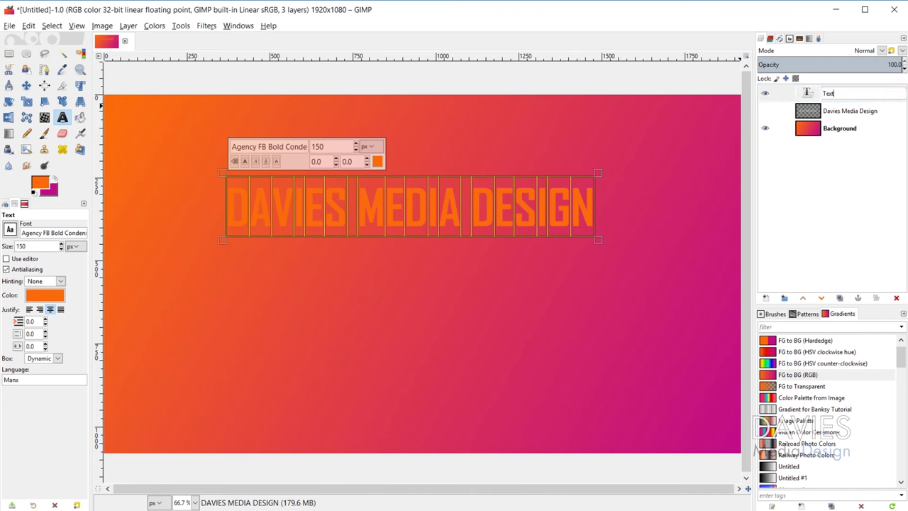
key(Return)
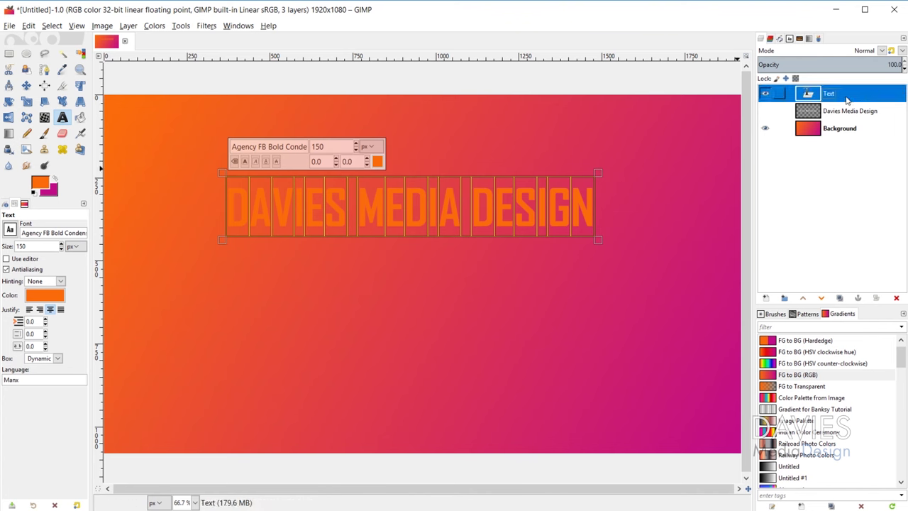
double_click(846, 100)
text(DAVIES MEDIA DESIGN)
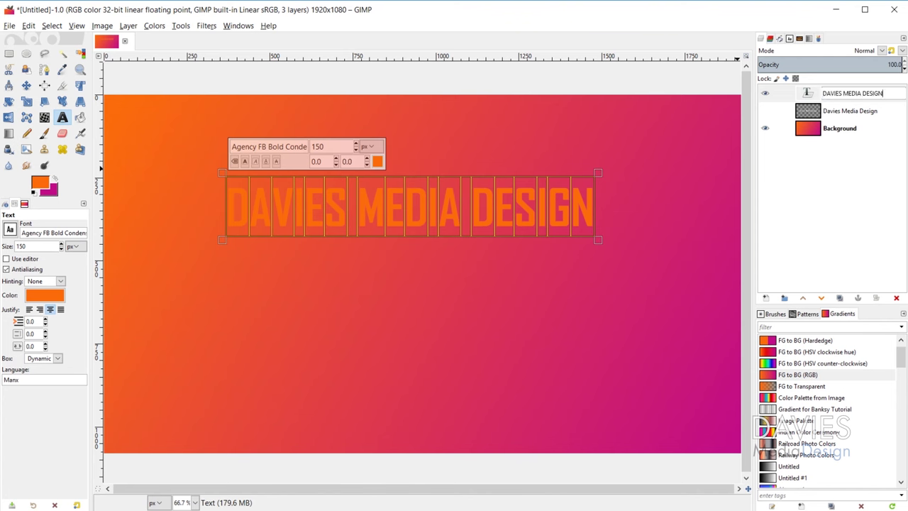
key(Return)
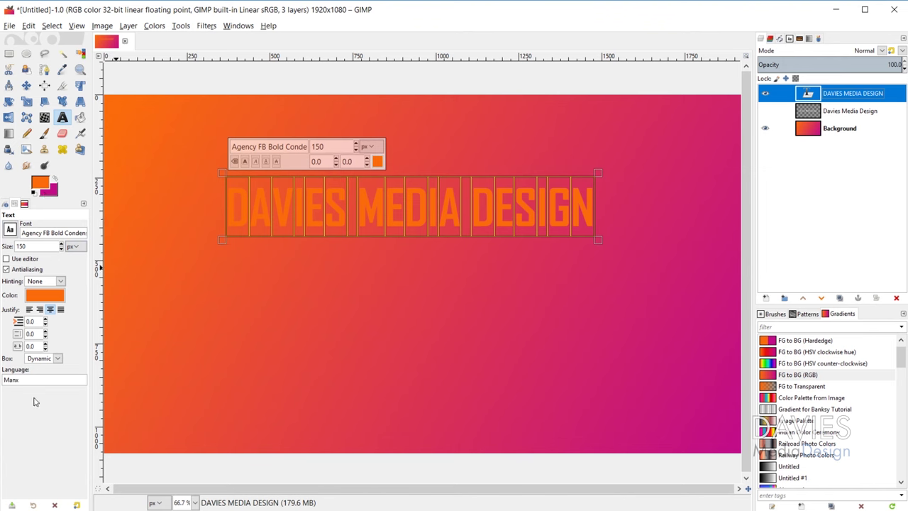
- Select all letters of the DAVIES MEDIA DESIGN text, and place the text cursor before its first letter
click(461, 221)
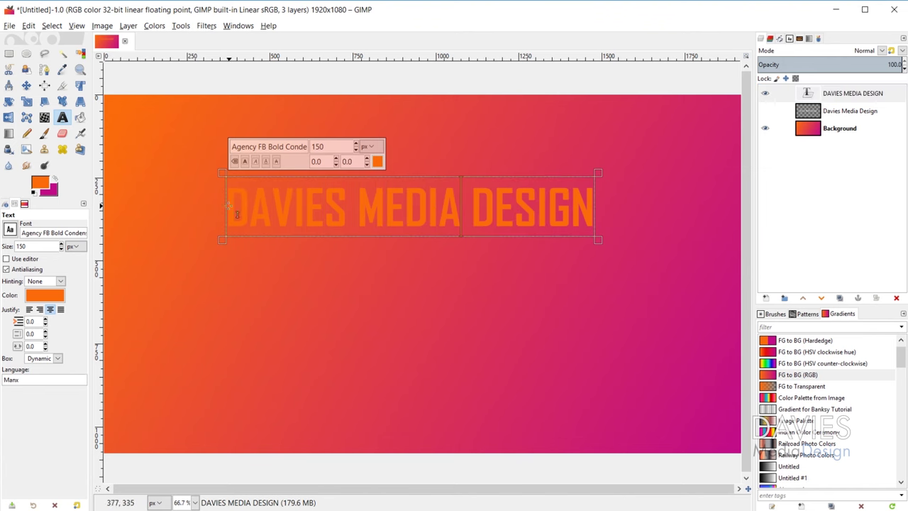
mouse_move(232, 214)
mouse_down()
mouse_move(622, 214)
mouse_move(215, 211)
mouse_up()
drag(230, 196, 605, 195)
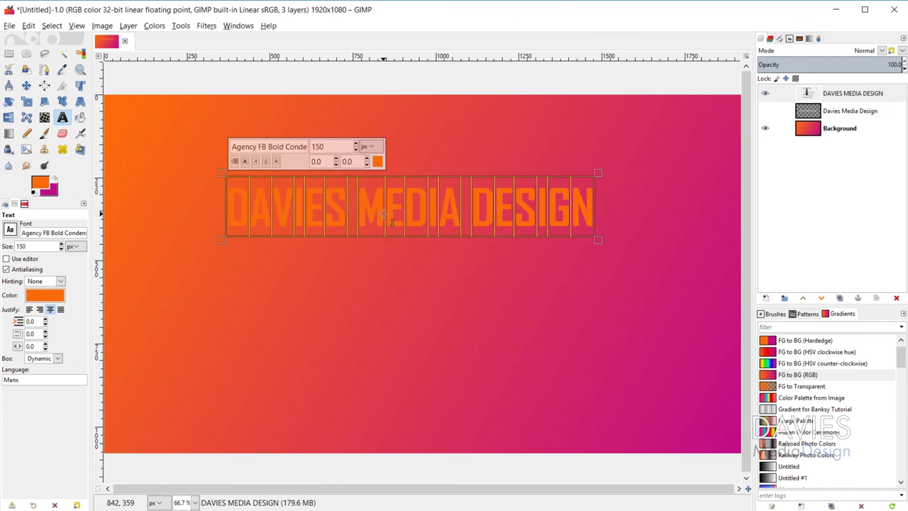
click(229, 205)
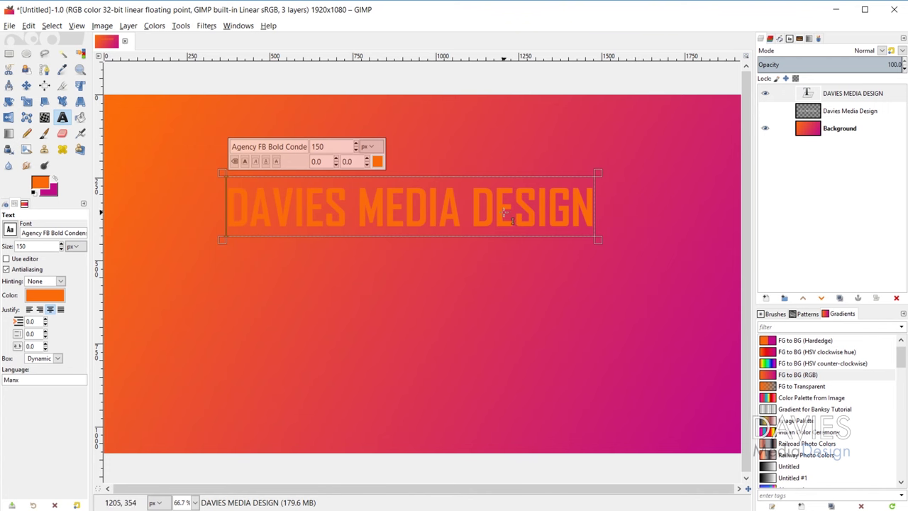
- Find the Arial font family and set the text's font to Arial Heavy
triple_click(37, 231)
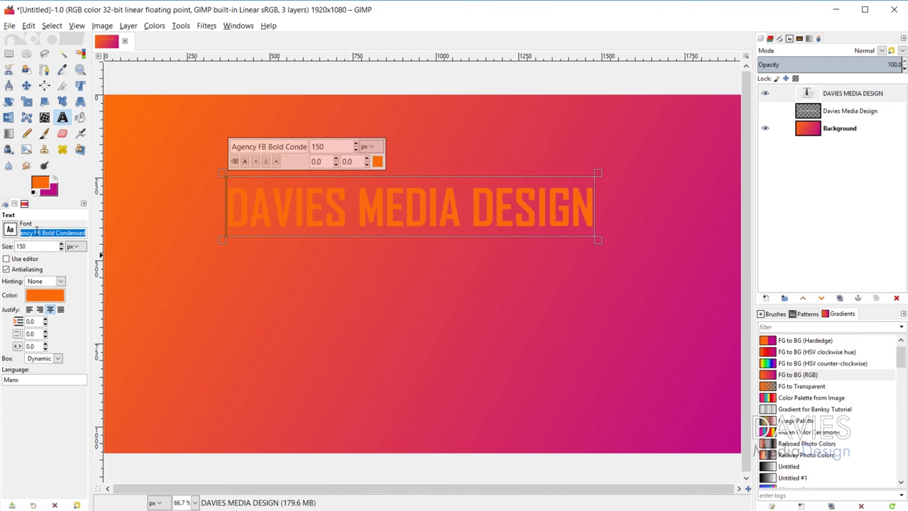
text(Arial)
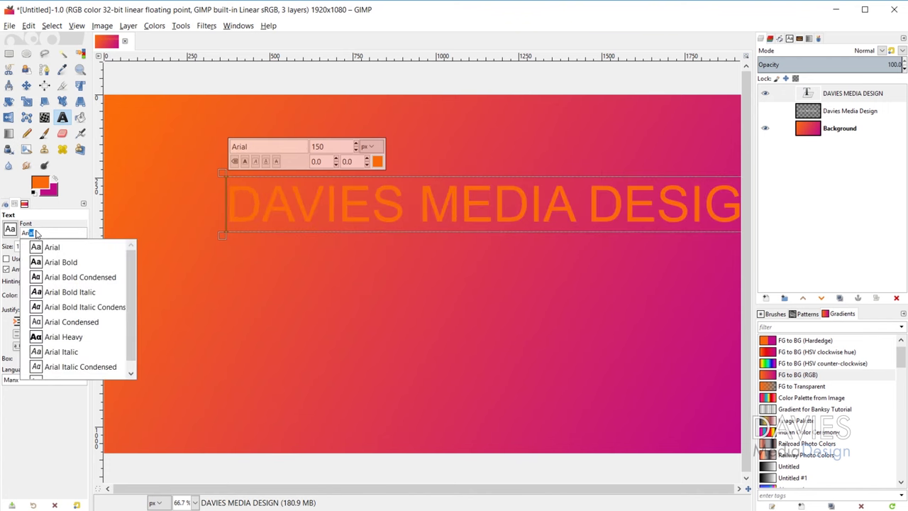
scroll(63, 254, down, 1)
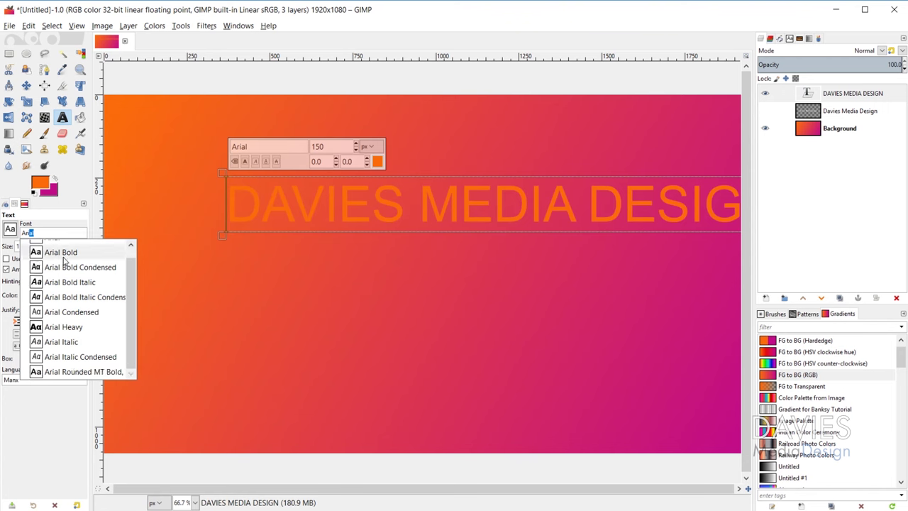
scroll(69, 376, up, 1)
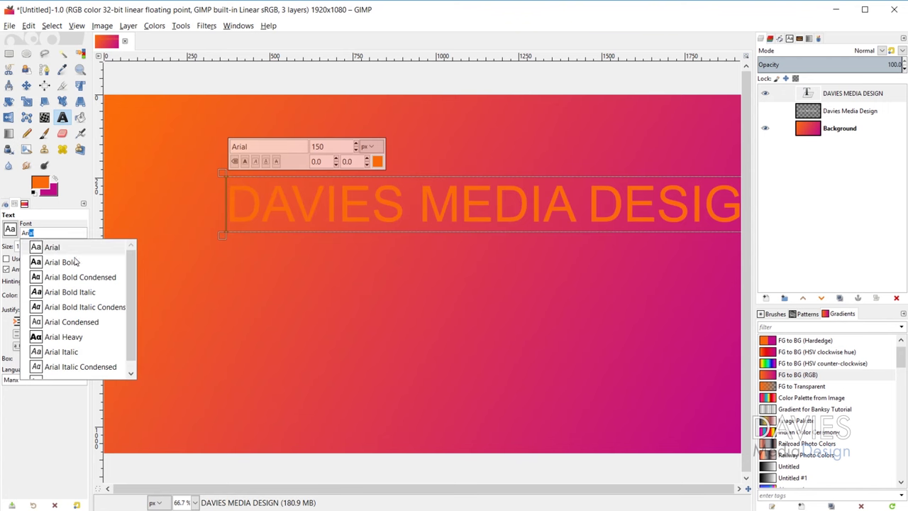
click(74, 337)
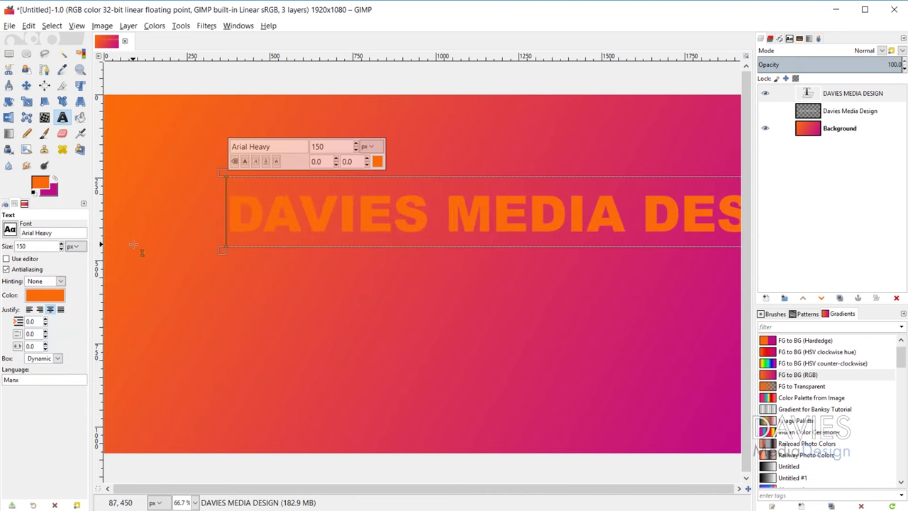
- Open the full font list from the text options and browse it from end to end
click(10, 229)
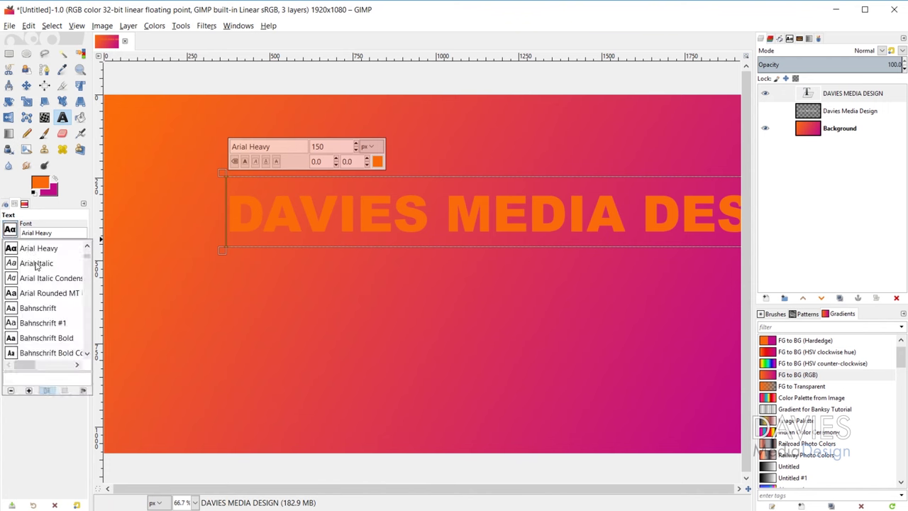
scroll(43, 319, down, 6)
drag(87, 260, 92, 350)
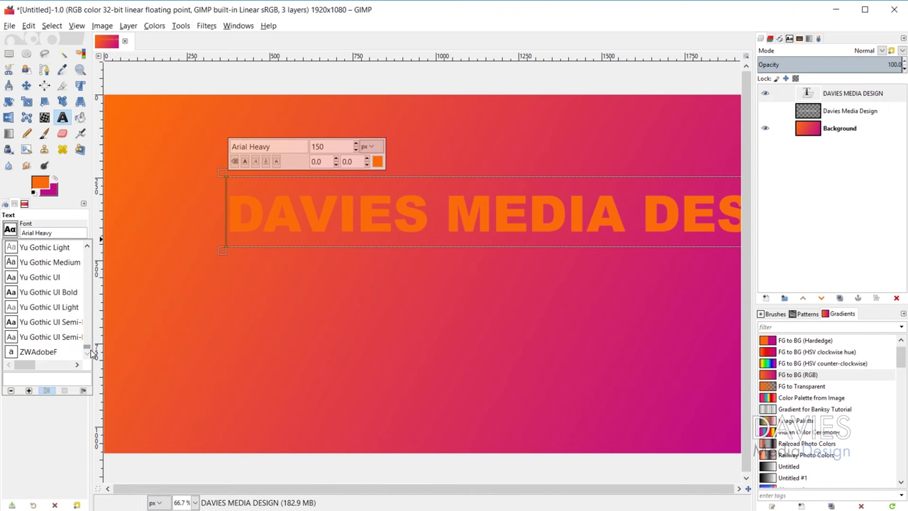
drag(92, 352, 88, 248)
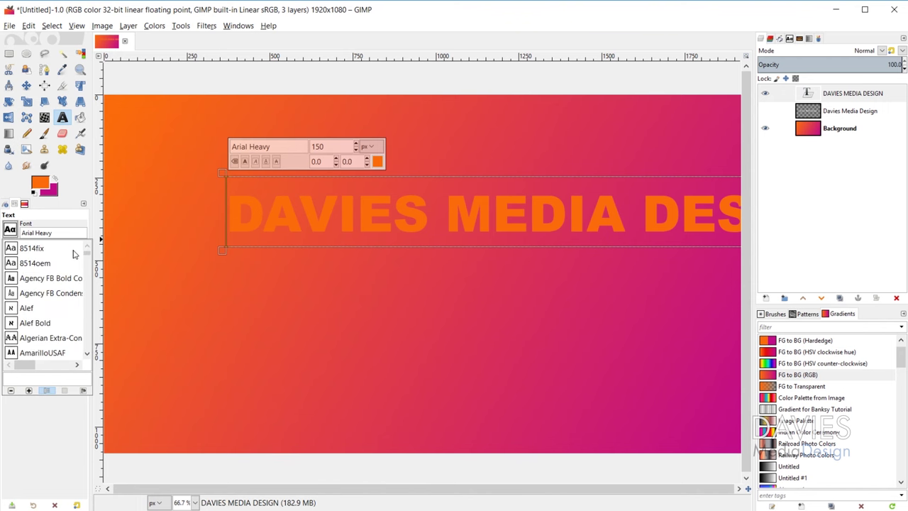
- Enlarge and shrink the previews in the font list several times to compare their sizes
click(12, 390)
click(28, 390)
click(29, 390)
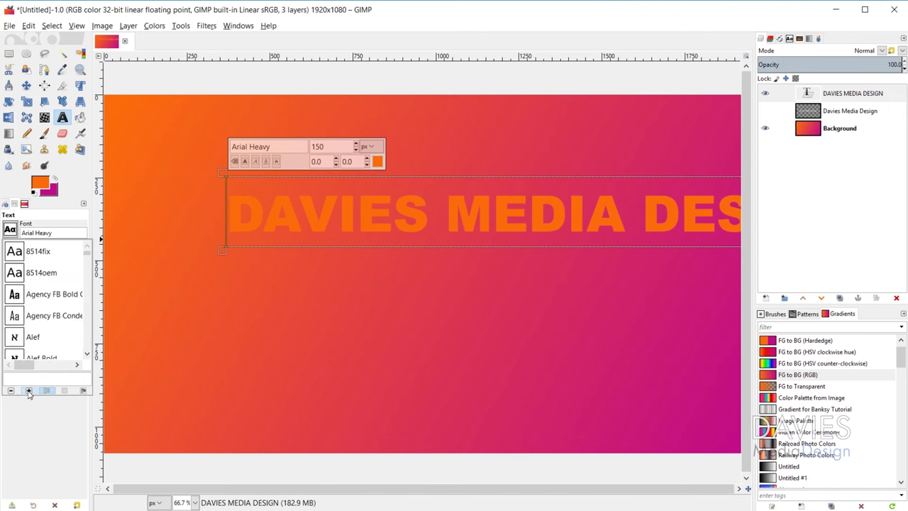
click(12, 390)
click(11, 390)
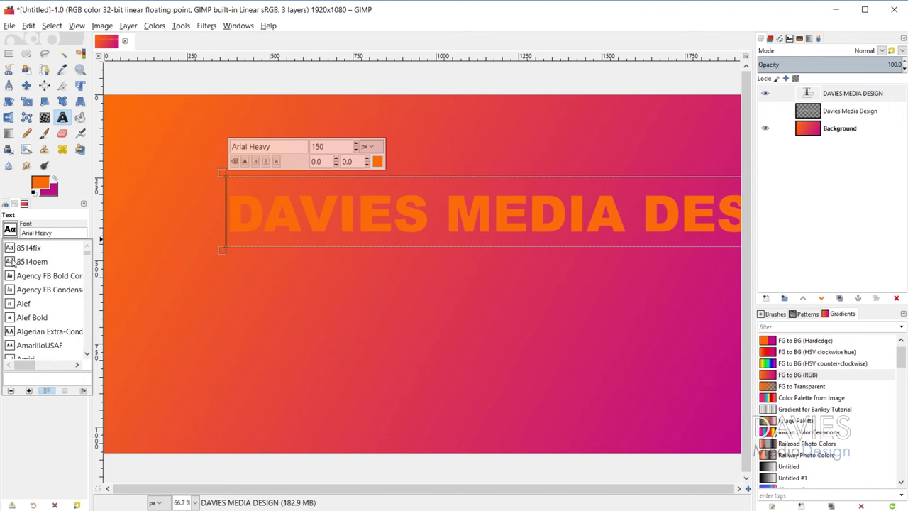
click(29, 390)
click(29, 391)
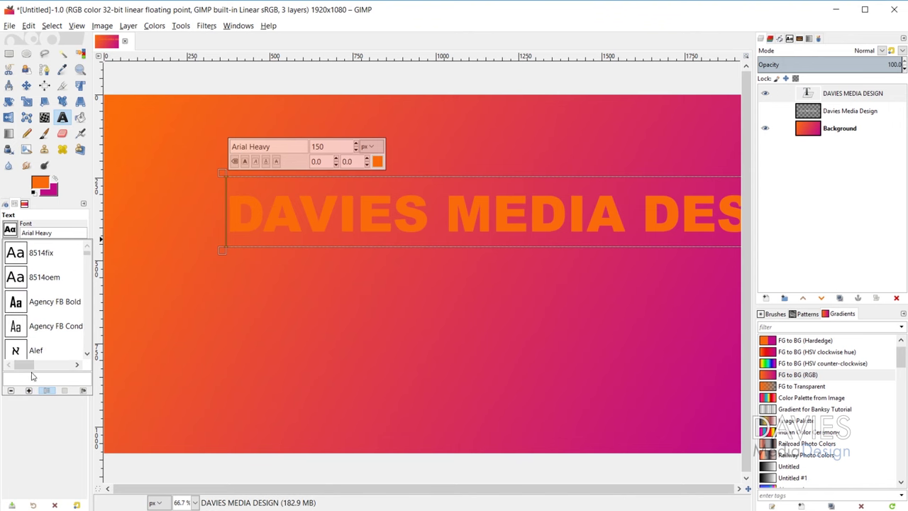
click(11, 391)
click(11, 392)
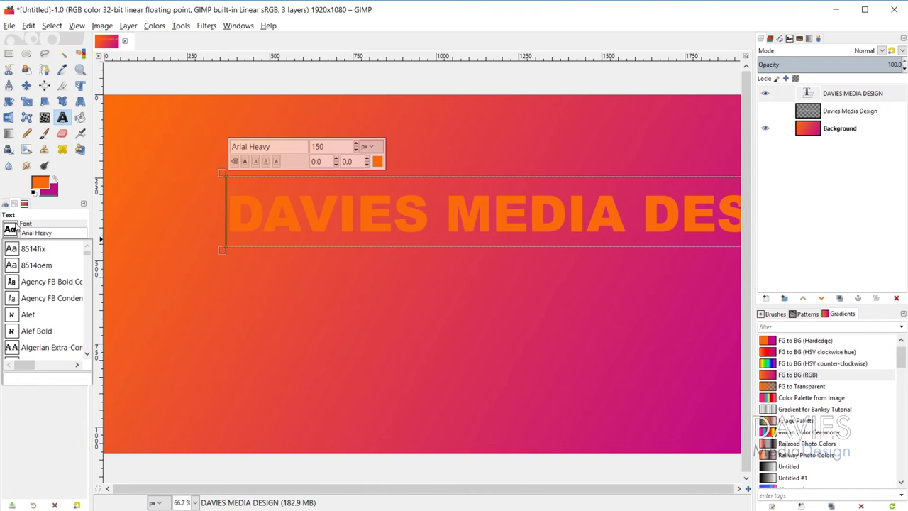
- Display the fonts as a grid with larger previews, and return to the list view
click(63, 377)
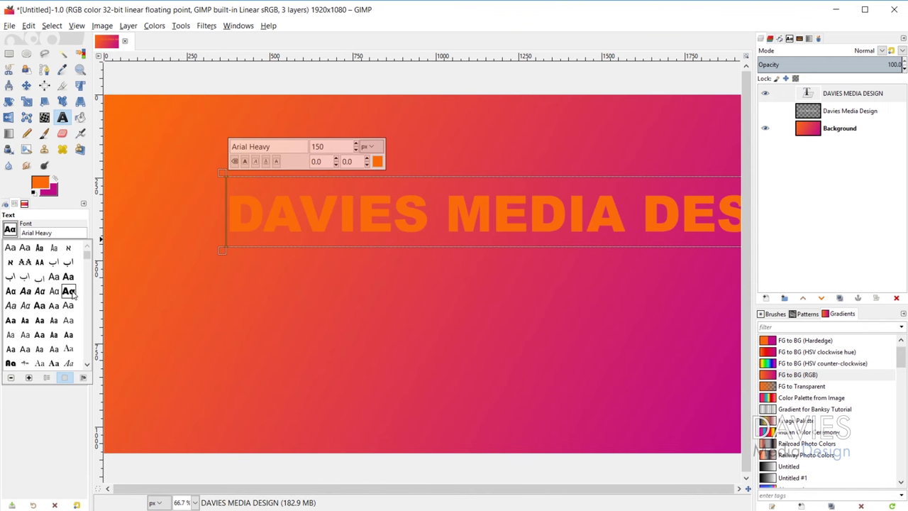
click(29, 378)
click(29, 377)
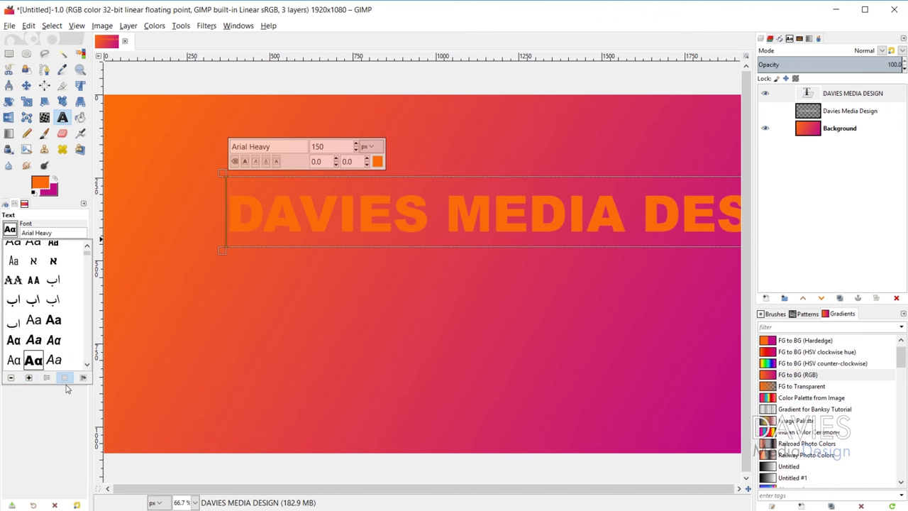
click(47, 377)
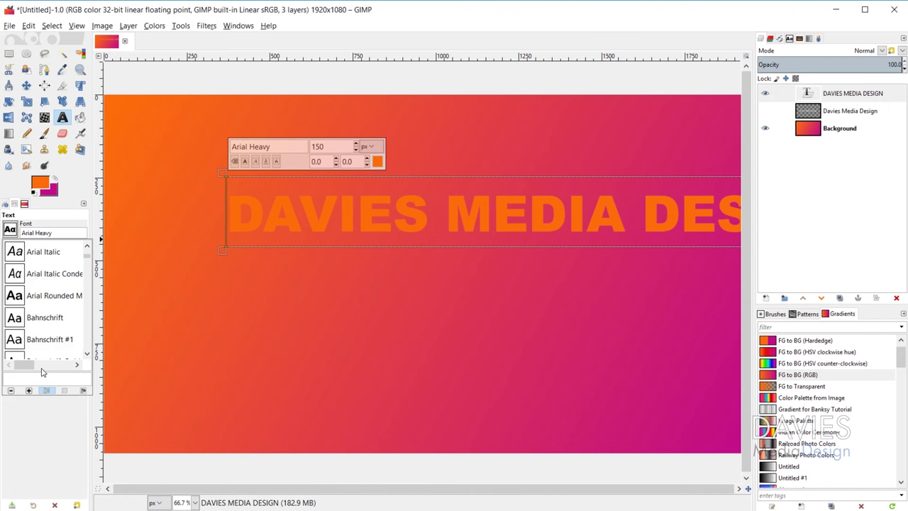
- Open the Fonts dialog, detach it into its own window, and dock it after the other upper dock dialogs
click(84, 391)
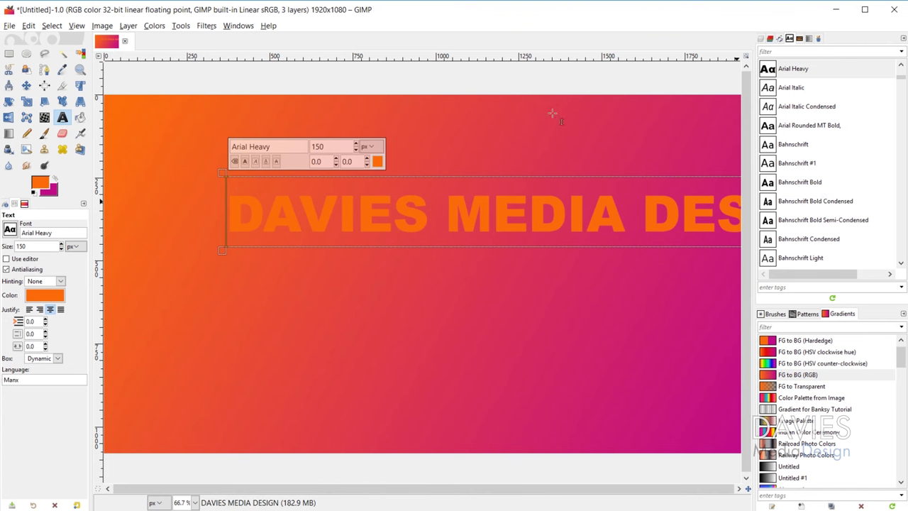
drag(551, 114, 522, 90)
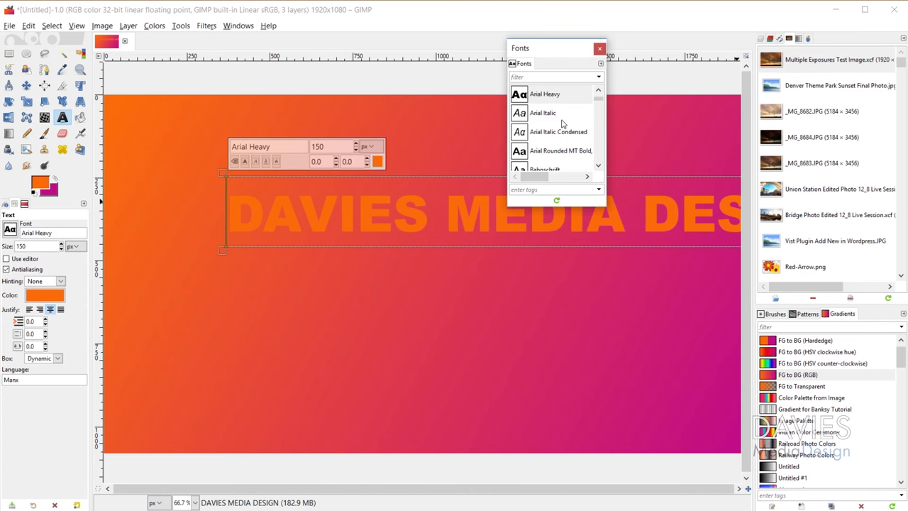
drag(523, 63, 823, 40)
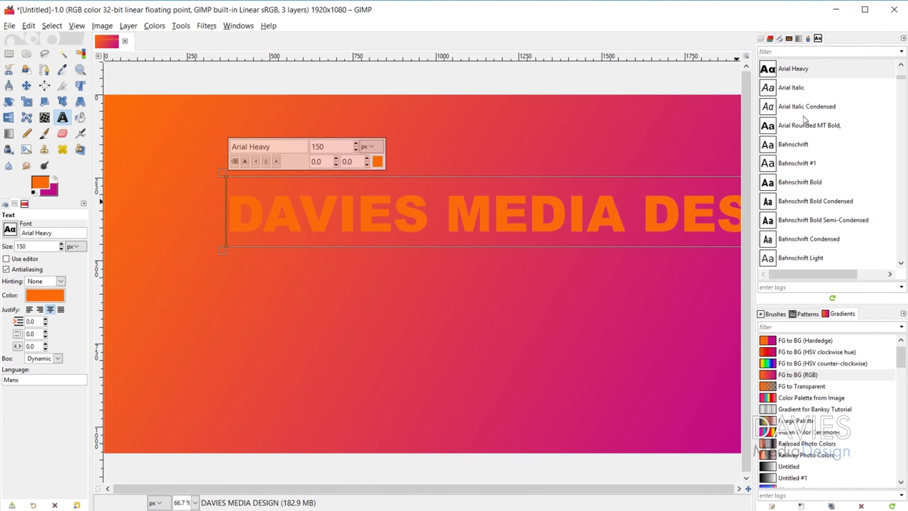
- Try Carlito Bold Italic and Comic Sans MS on the text from the docked font list
scroll(816, 140, down, 5)
scroll(819, 141, down, 10)
scroll(819, 141, down, 3)
click(819, 152)
scroll(836, 159, down, 3)
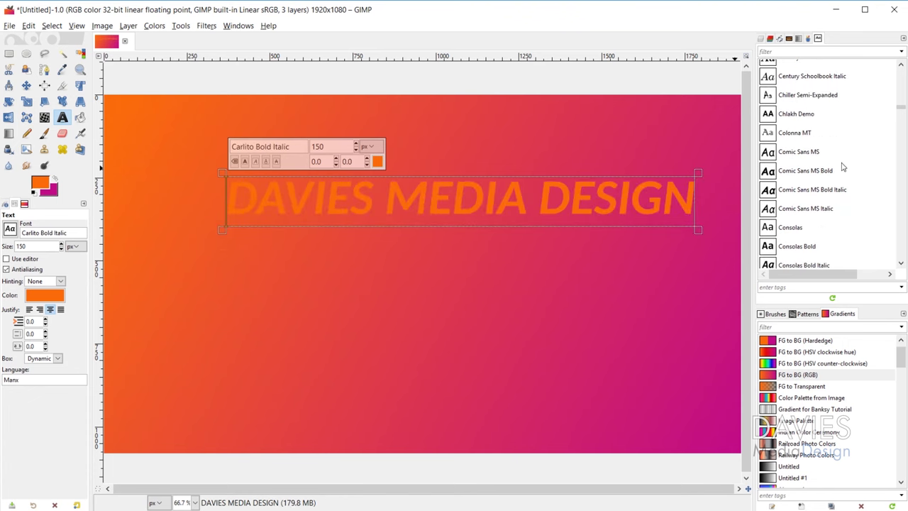
click(784, 151)
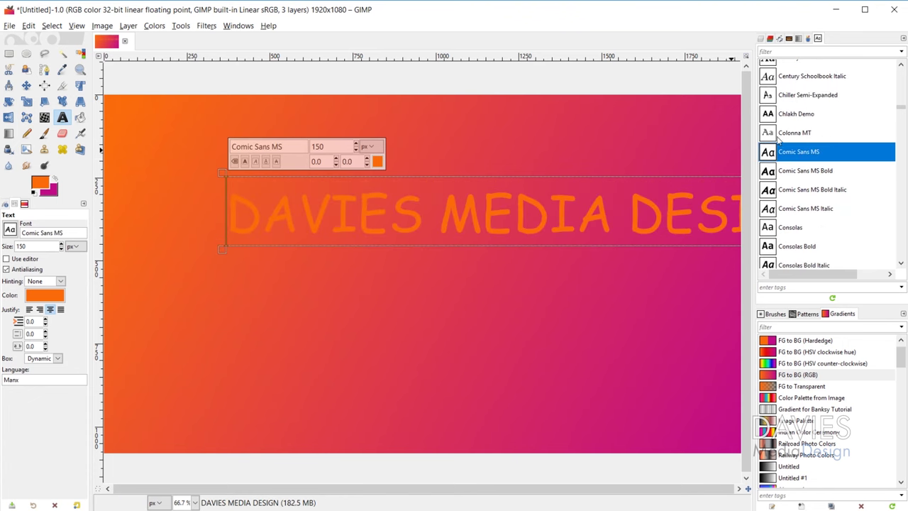
- Reapply Carlito Bold Italic to the text, and set its font to Agency FB Bold Condensed
scroll(777, 141, up, 5)
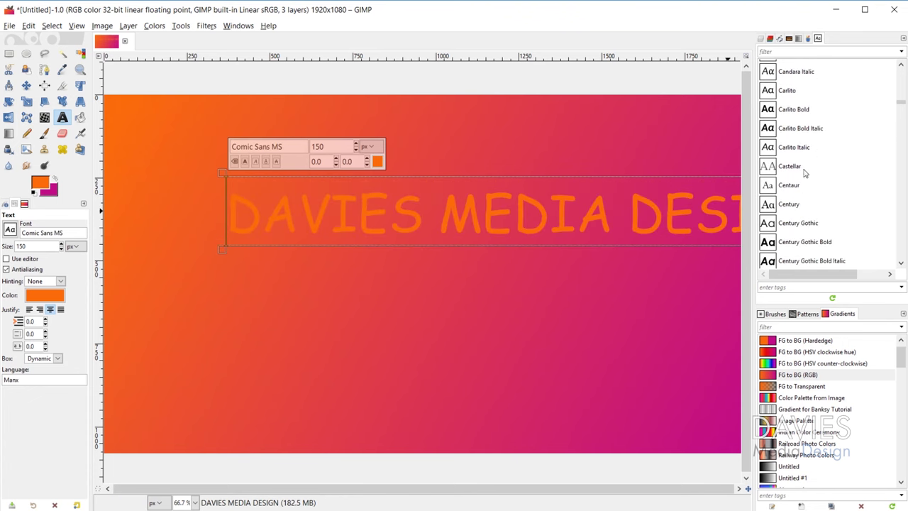
click(793, 149)
click(792, 129)
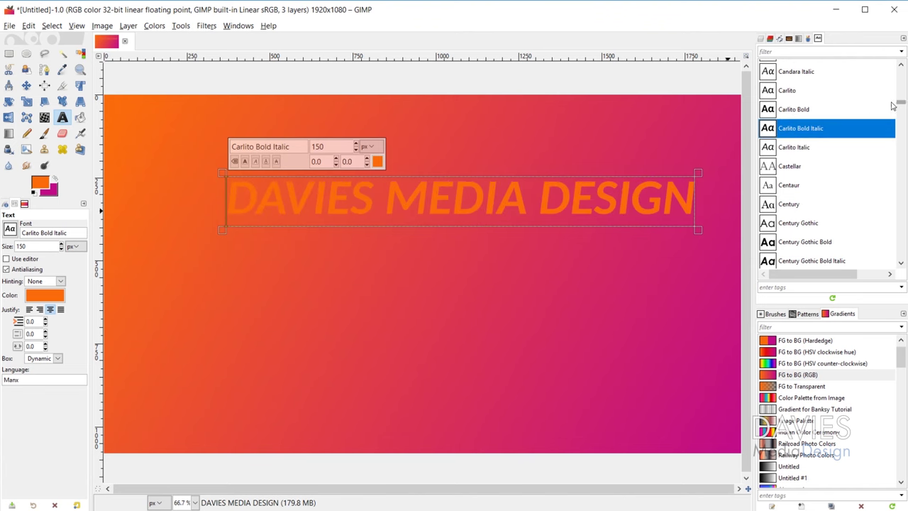
scroll(769, 110, up, 15)
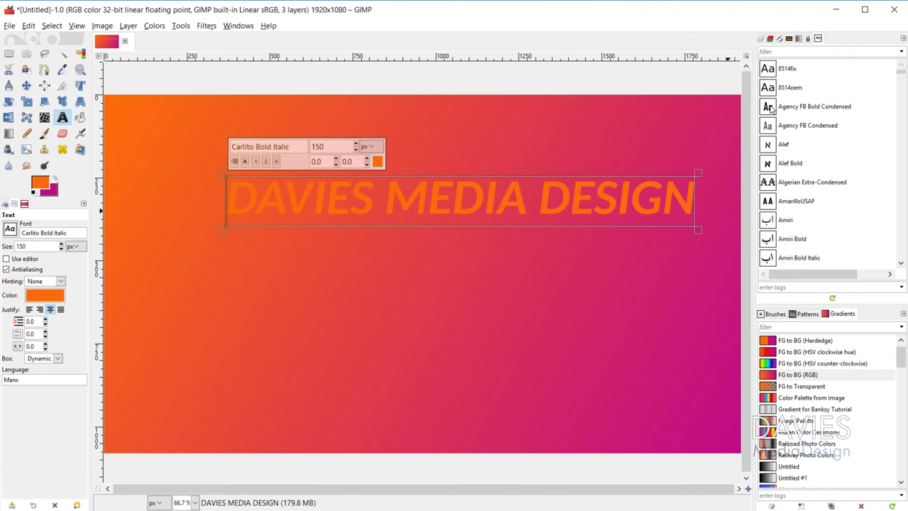
click(771, 108)
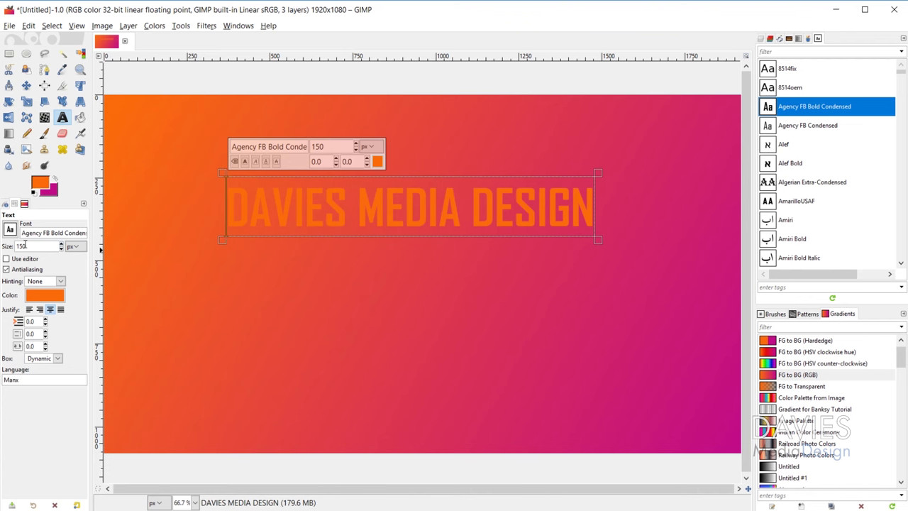
- Check the available text size units, keep pixels, and raise the text size to 174 px
click(73, 246)
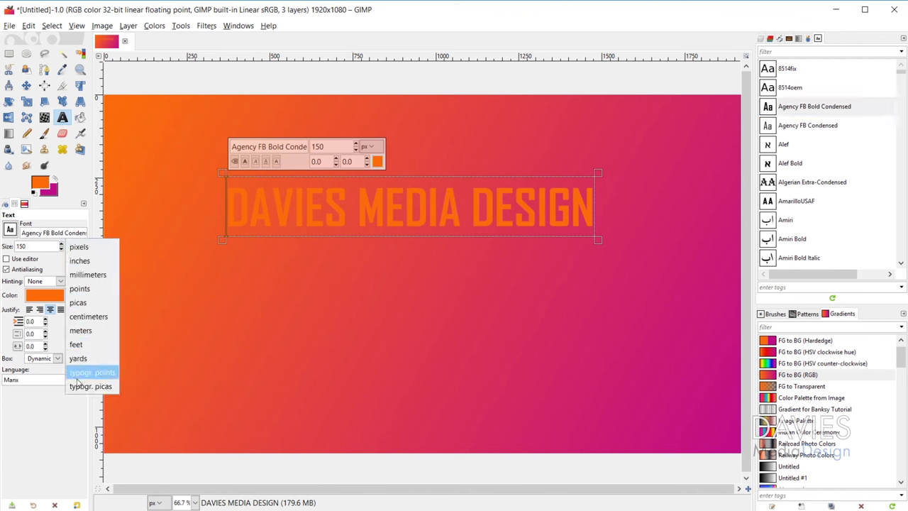
click(62, 245)
scroll(62, 247, up, 9)
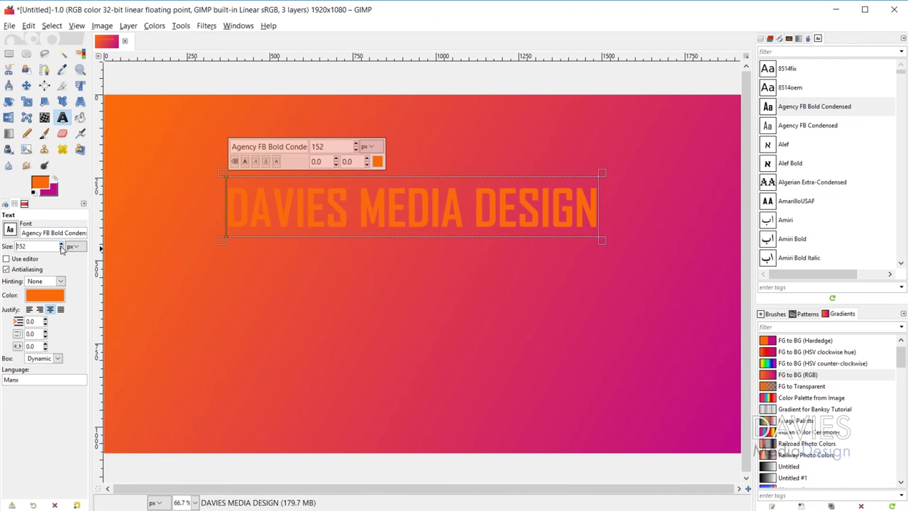
scroll(62, 246, up, 16)
scroll(62, 252, down, 20)
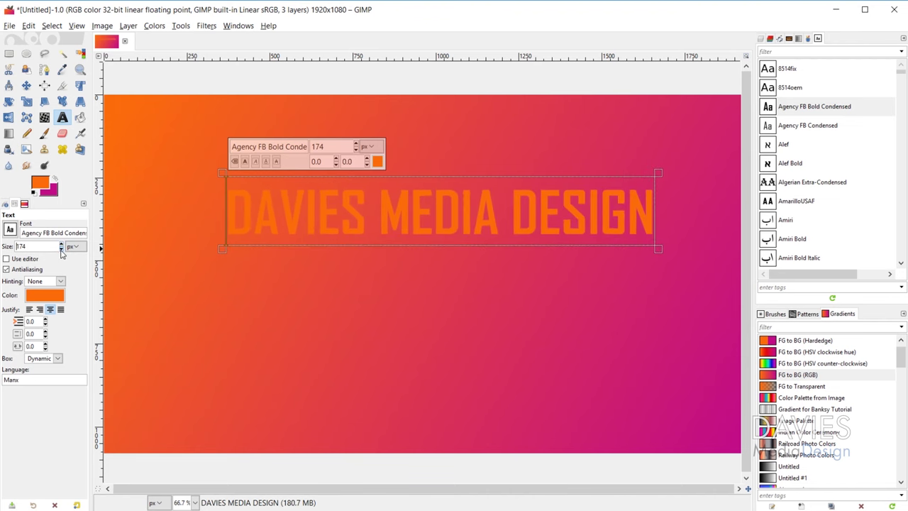
- Lower the text size in increments to 123 px, and set it to exactly 200 px
scroll(62, 248, down, 20)
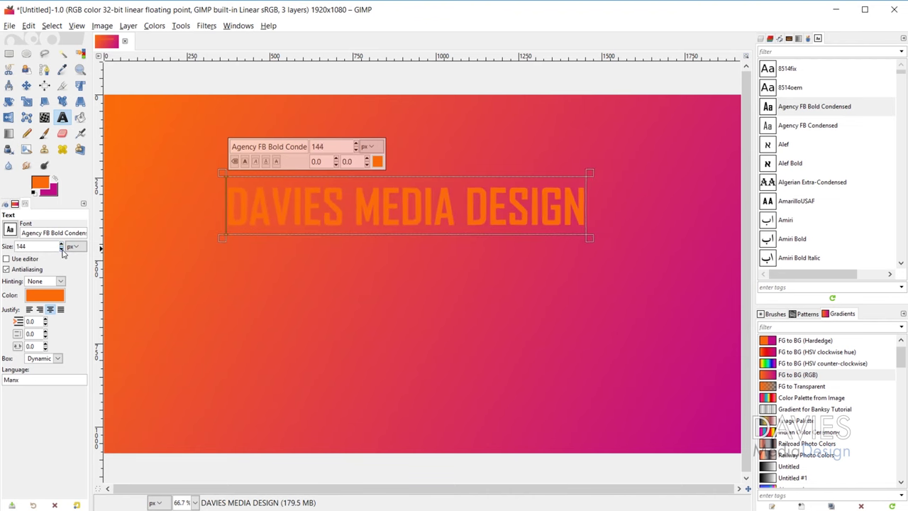
double_click(44, 246)
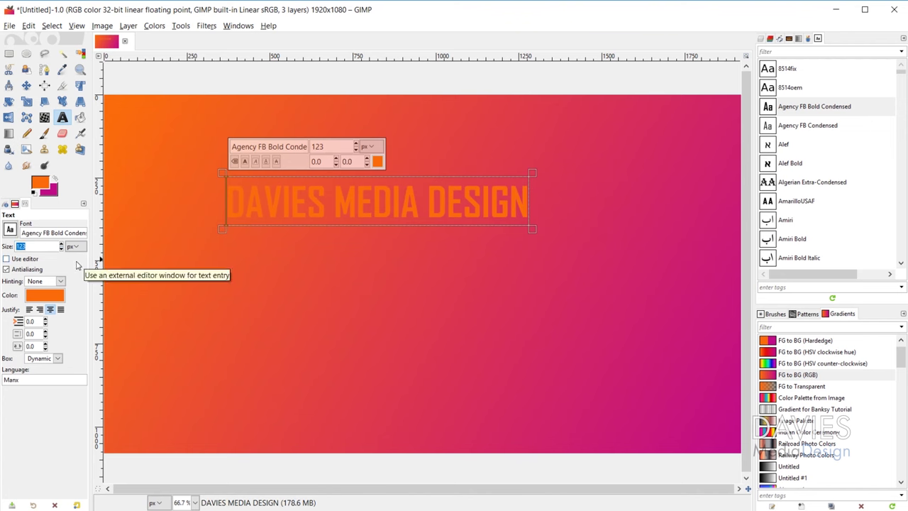
text(200)
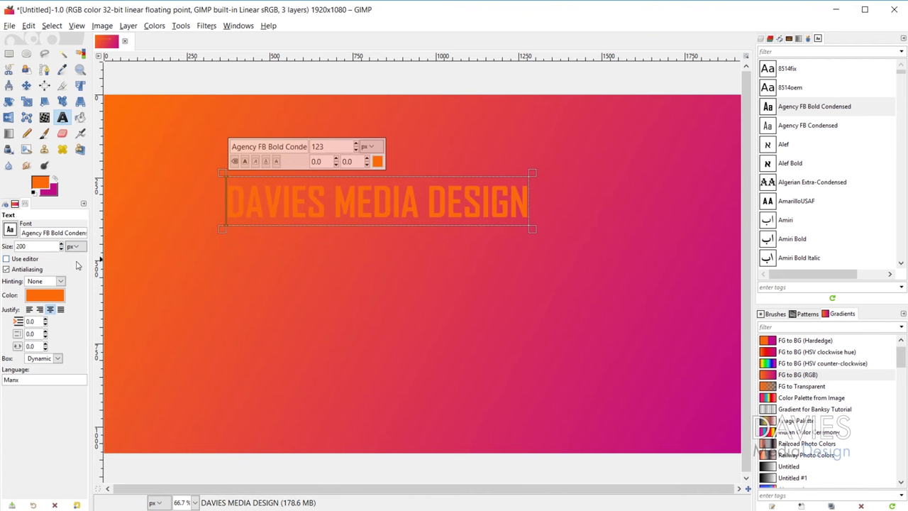
key(Return)
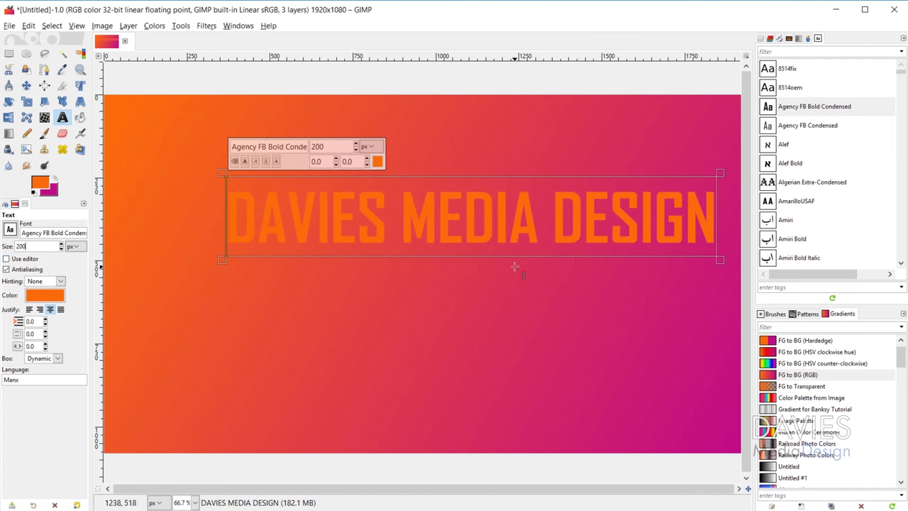
- Turn on the external text editor and add a second line reading "GIMP TUTORIALS" below "DAVIES MEDIA DESIGN"
click(6, 259)
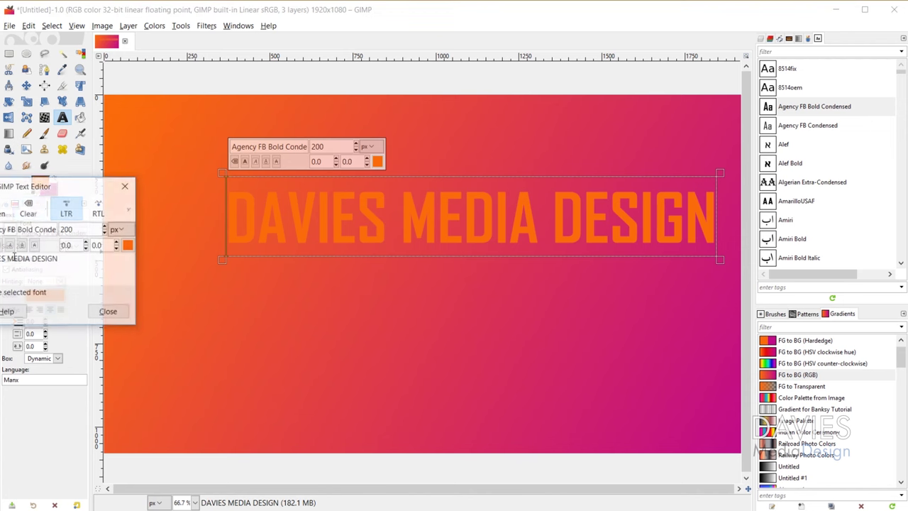
drag(37, 182, 144, 151)
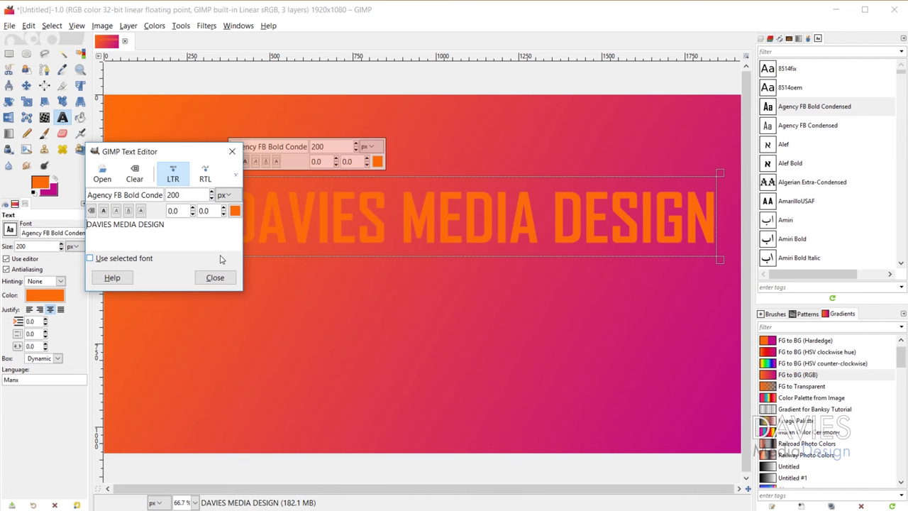
click(184, 229)
text(gimp tu)
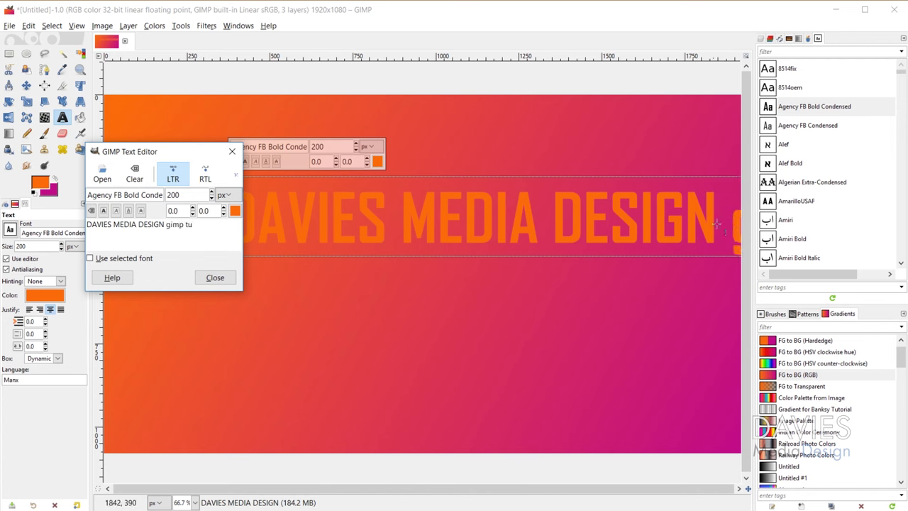
drag(193, 225, 167, 225)
key(BackSpace)
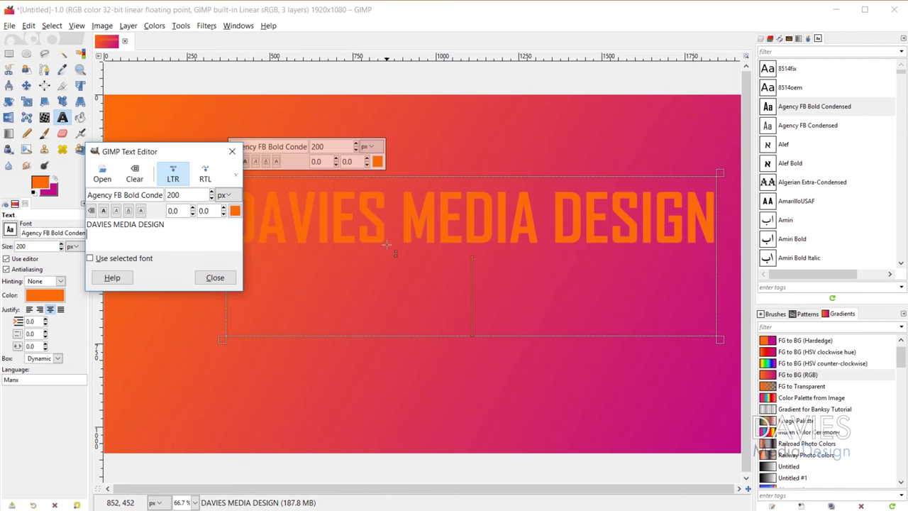
text(GIMP TUTORIALS)
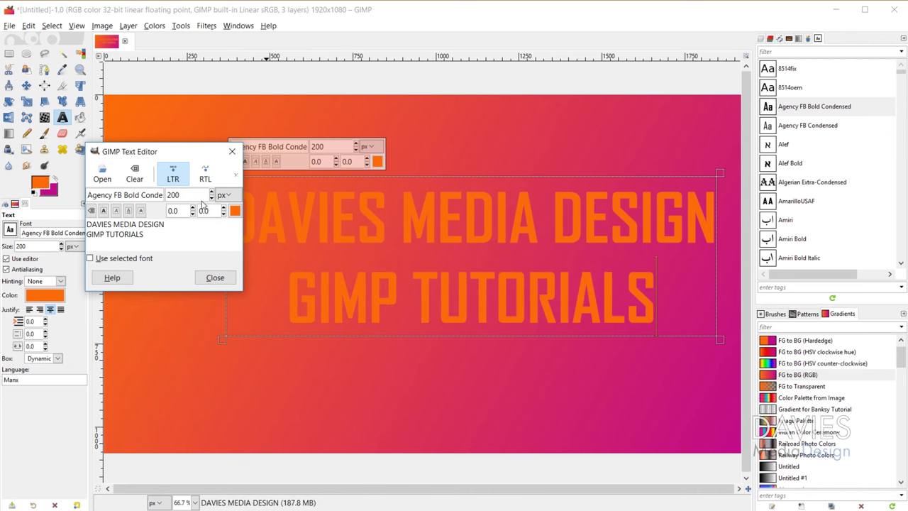
- Select both lines in the text editor, try a size of 210 px, and return to 200 px
drag(145, 236, 69, 207)
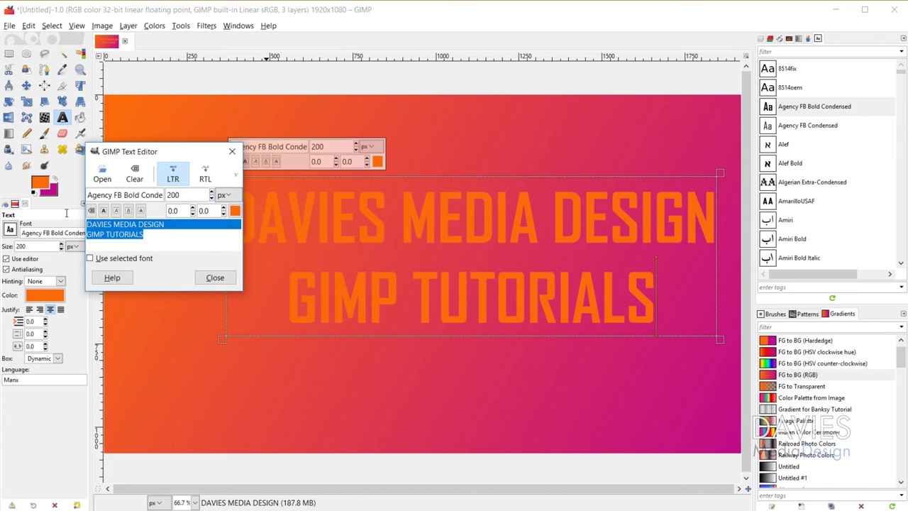
click(211, 199)
click(211, 200)
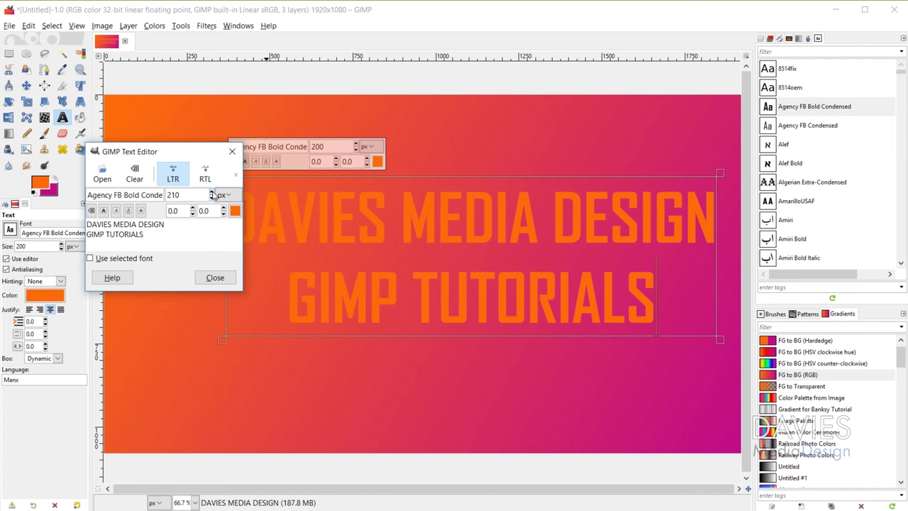
click(212, 193)
click(212, 199)
- Apply bold to only the "GIMP TUTORIALS" line and close the text editor
drag(143, 234, 86, 234)
click(104, 210)
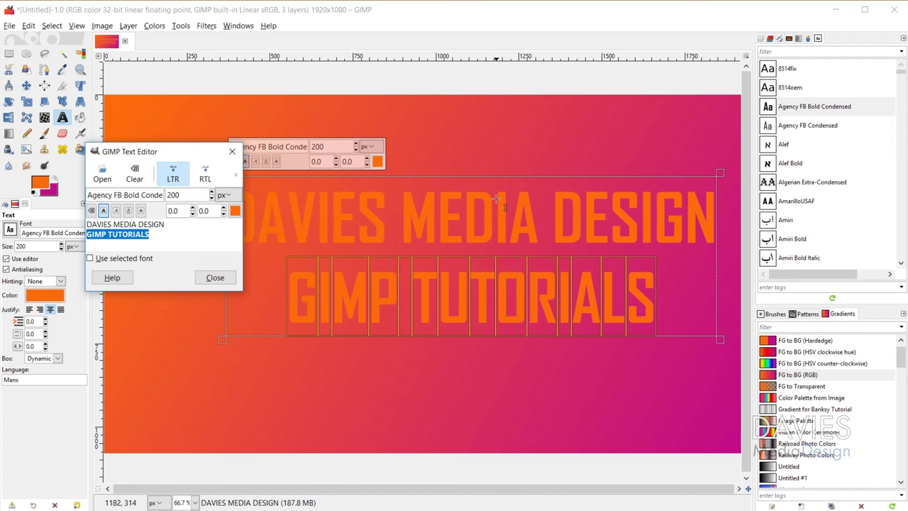
click(214, 277)
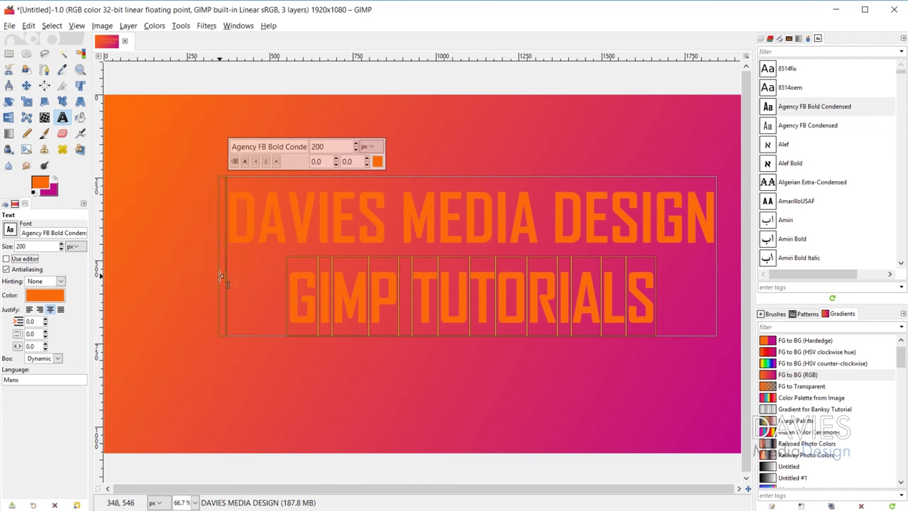
- Delete the "GIMP TUTORIALS" line from the text on the canvas
key(Right)
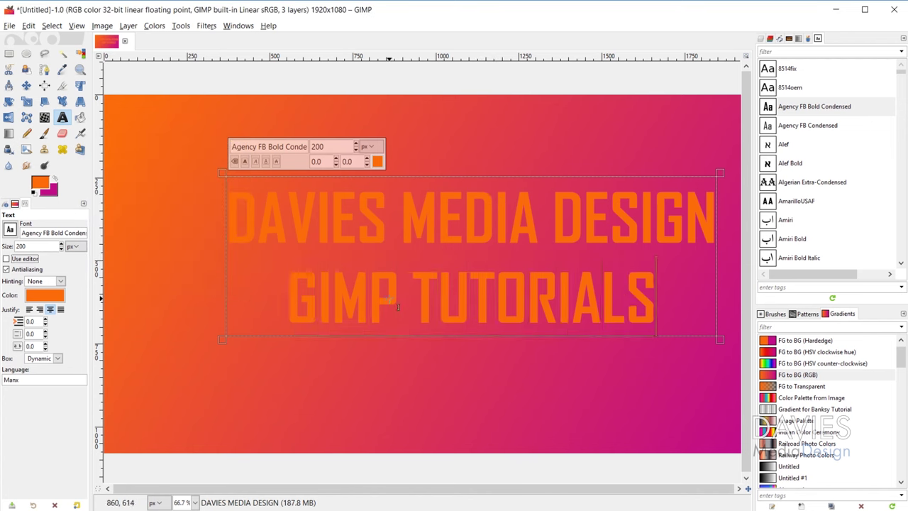
key(BackSpace)
key(BackSpace)
key(BackSpace)
key(BackSpace)
key(BackSpace)
key(BackSpace)
key(BackSpace)
key(BackSpace)
key(BackSpace)
key(BackSpace)
key(BackSpace)
key(BackSpace)
key(BackSpace)
key(BackSpace)
key(BackSpace)
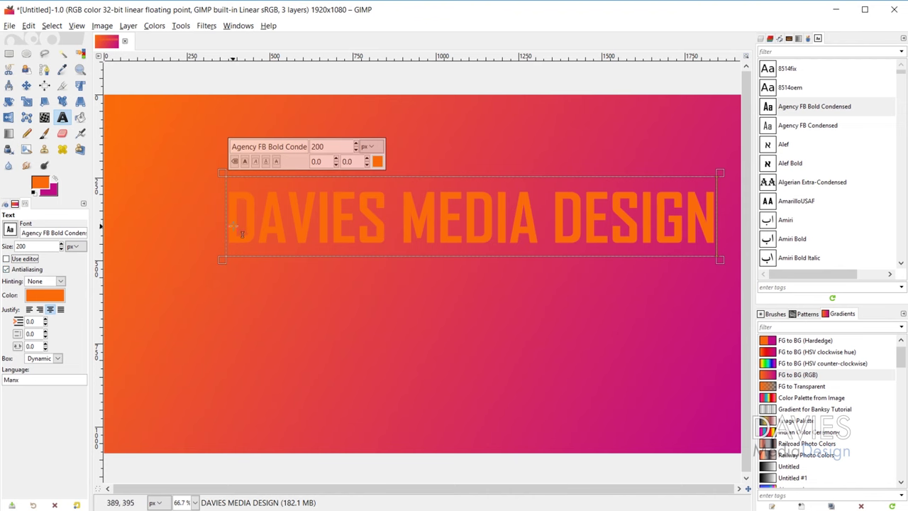
- Turn off antialiasing to compare the edges of the letters, and turn it back on
scroll(284, 234, up, 4)
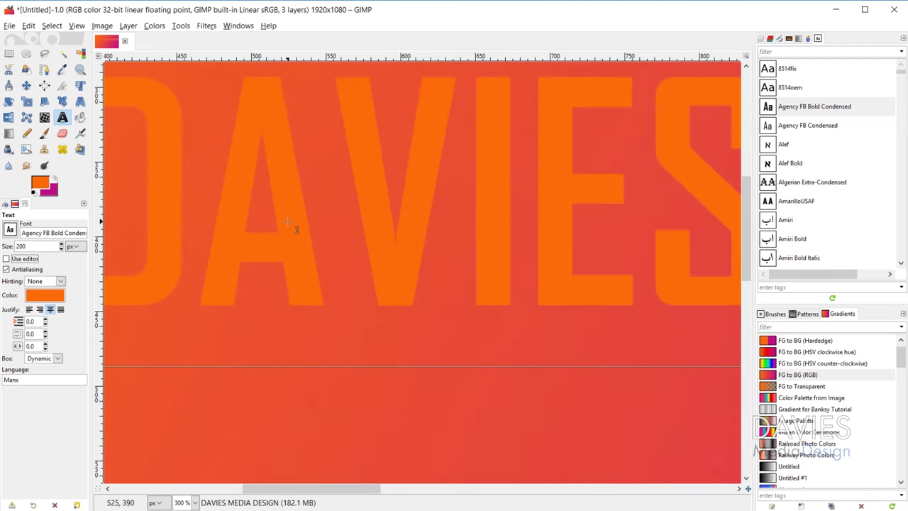
click(303, 222)
click(6, 269)
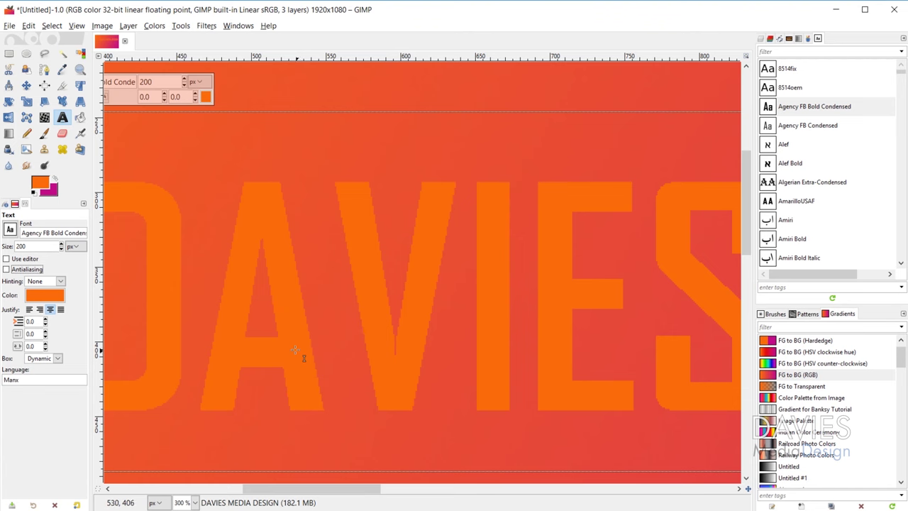
click(7, 269)
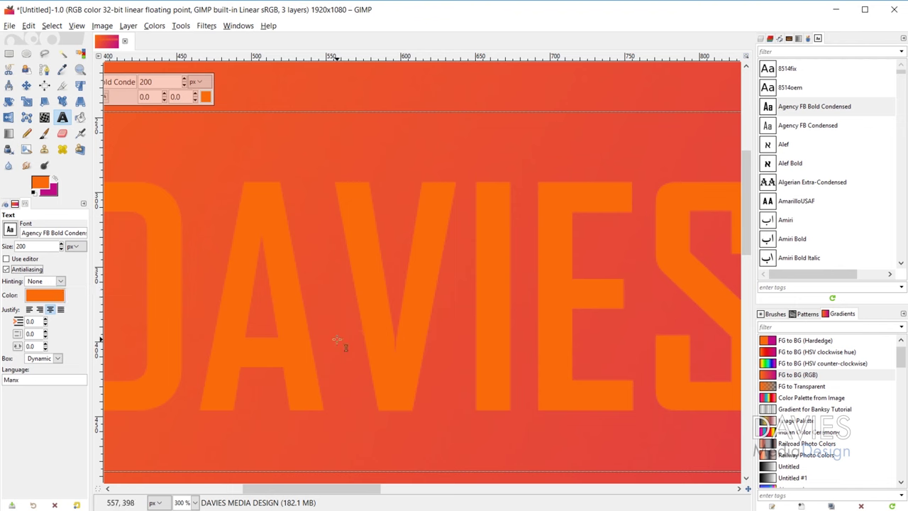
- Set the text size to 10 px and shift the small text farther into the image for close inspection
drag(42, 246, 3, 251)
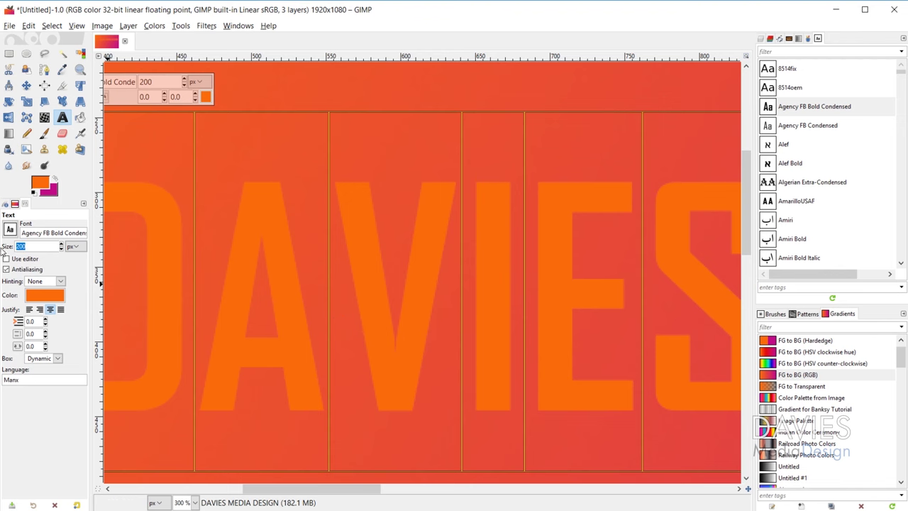
text(10)
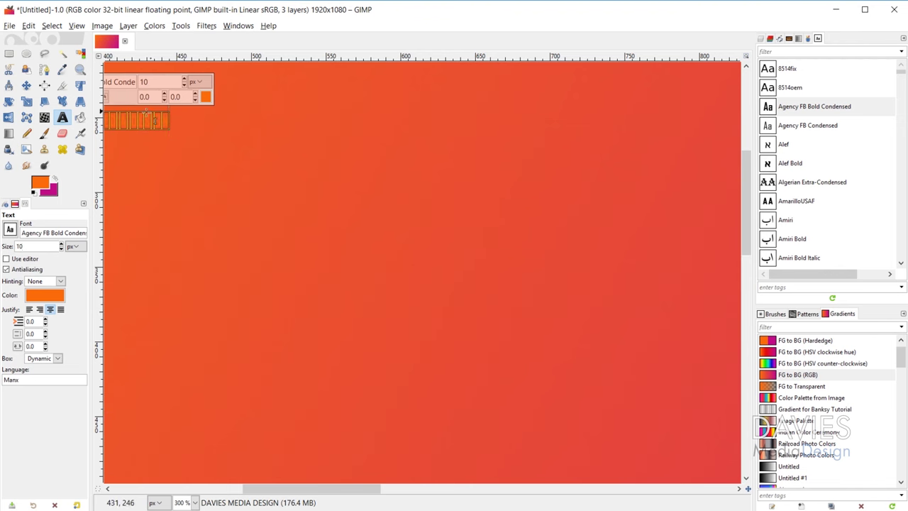
drag(289, 180, 387, 190)
drag(393, 275, 518, 304)
scroll(437, 317, up, 8)
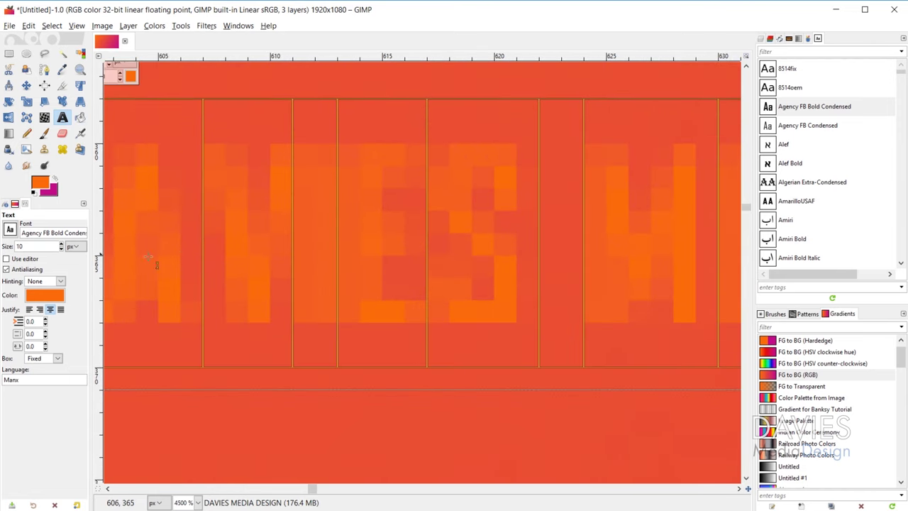
- Compare Full hinting with None twice on the 10 px text, and leave hinting set to None
click(54, 282)
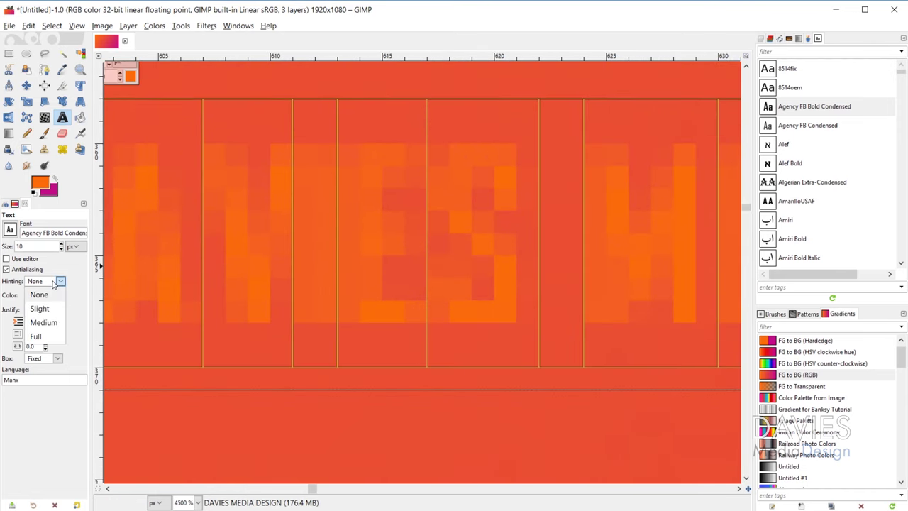
click(54, 336)
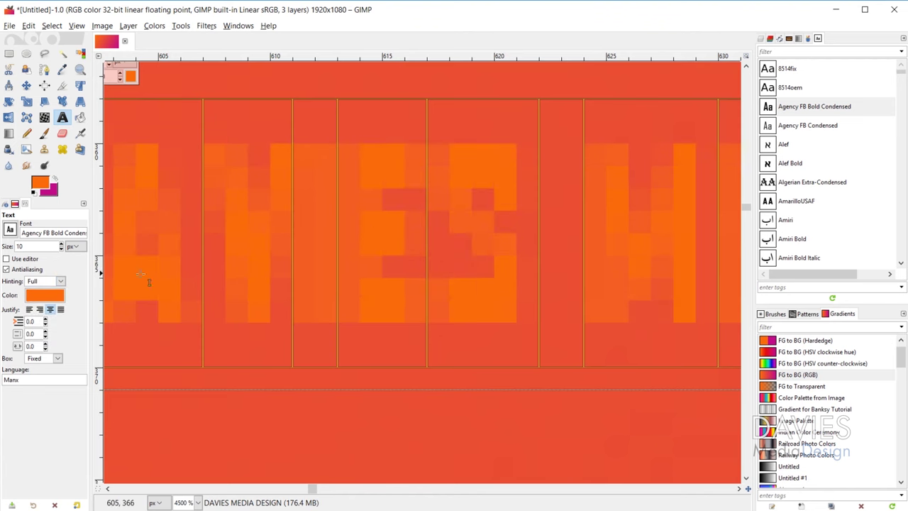
click(61, 282)
click(39, 294)
scroll(341, 281, down, 2)
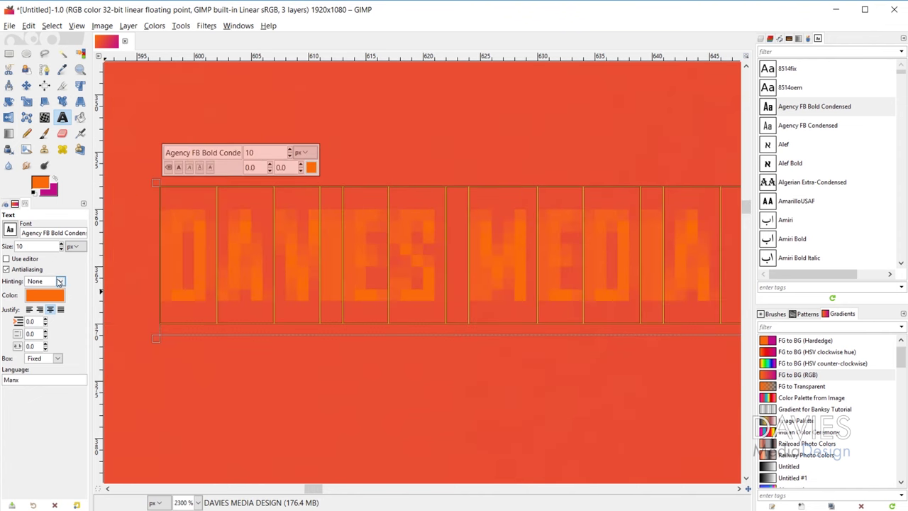
click(61, 282)
click(36, 336)
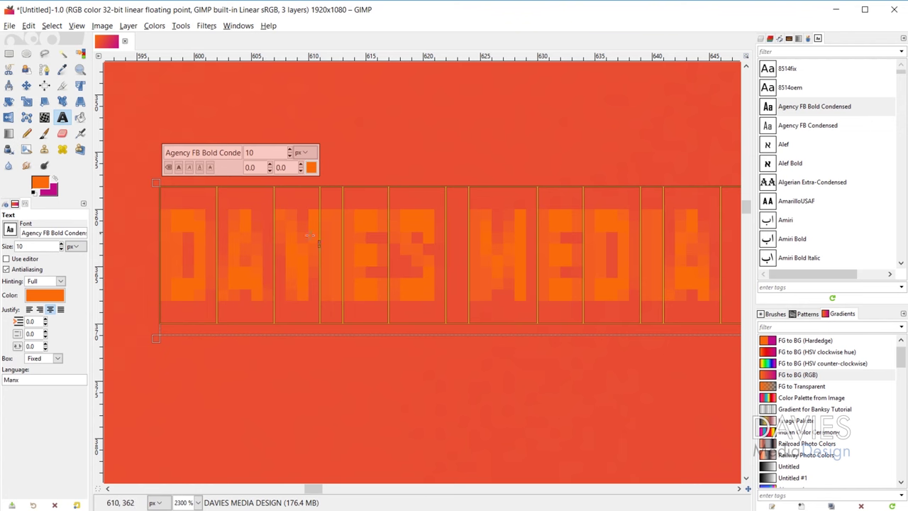
click(60, 280)
click(59, 295)
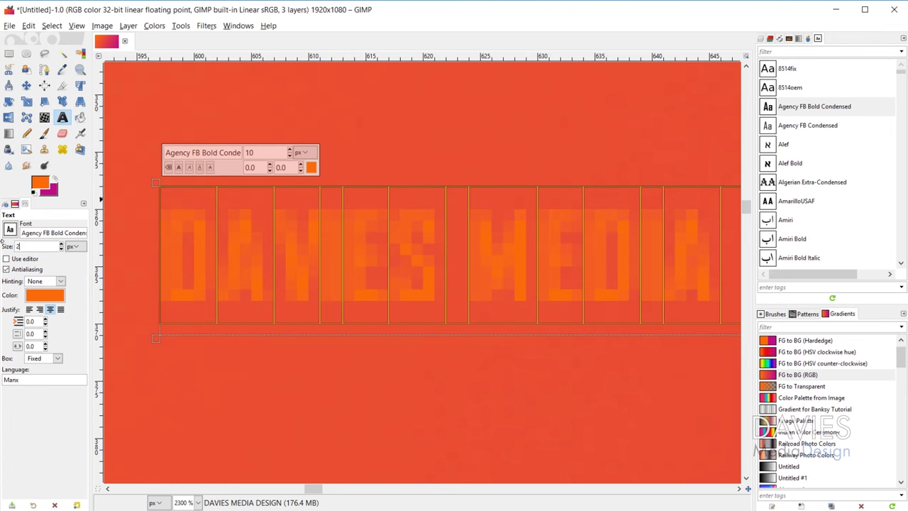
- Restore the text size to 200 px
key(Return)
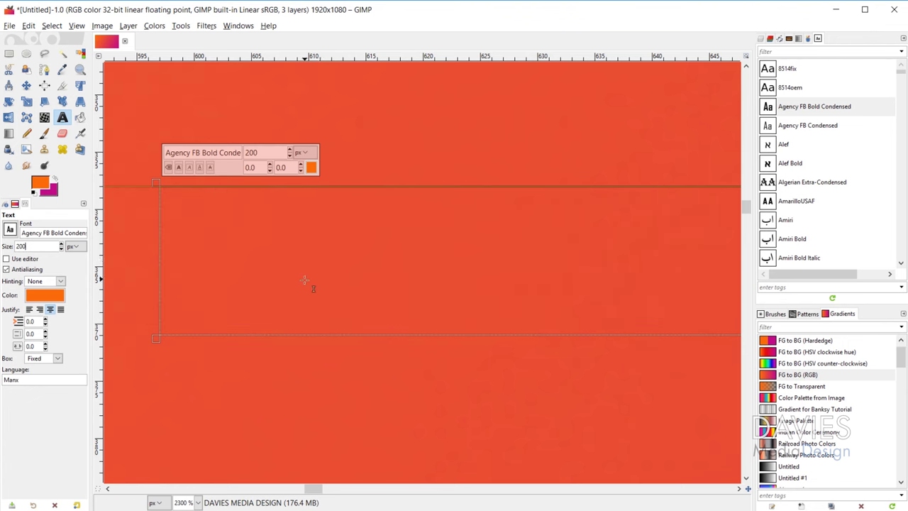
scroll(409, 342, down, 4)
scroll(410, 342, down, 3)
scroll(496, 354, down, 3)
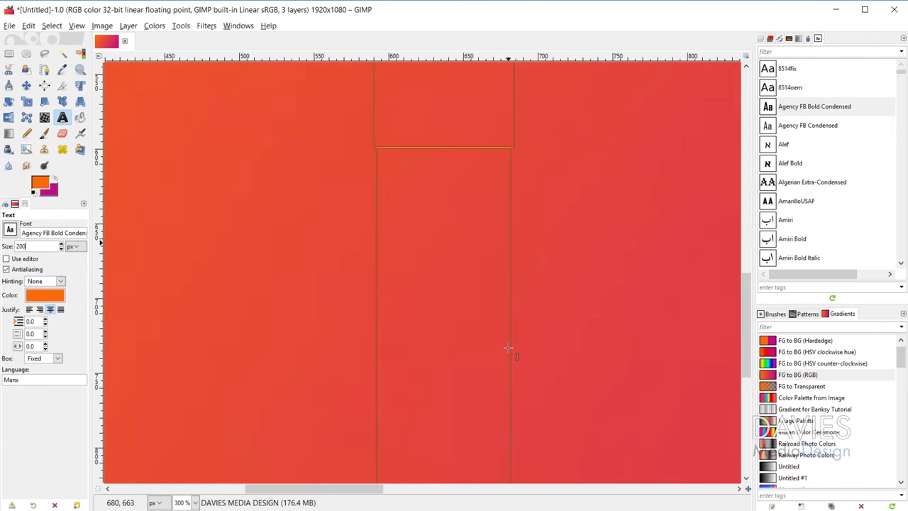
scroll(508, 346, down, 3)
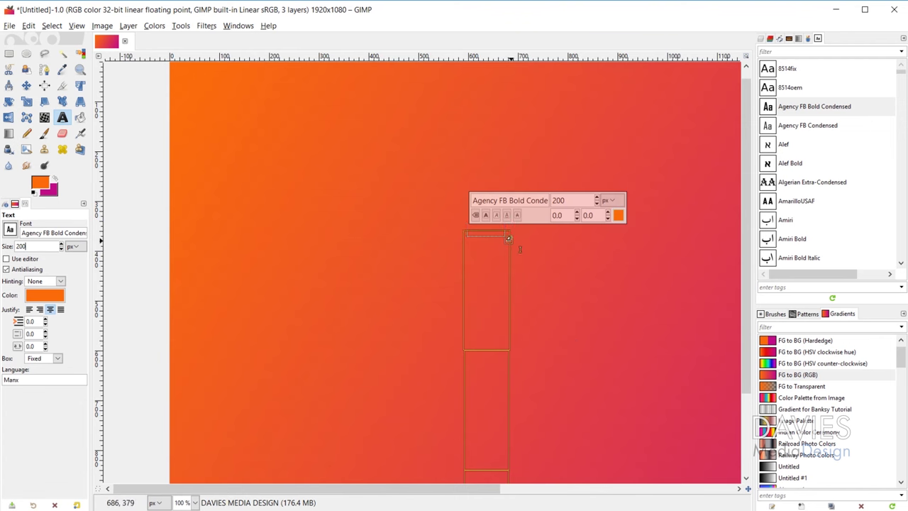
- Enlarge the fixed text box until the word DAVIES fits, and change the box type to Dynamic
drag(519, 249, 724, 343)
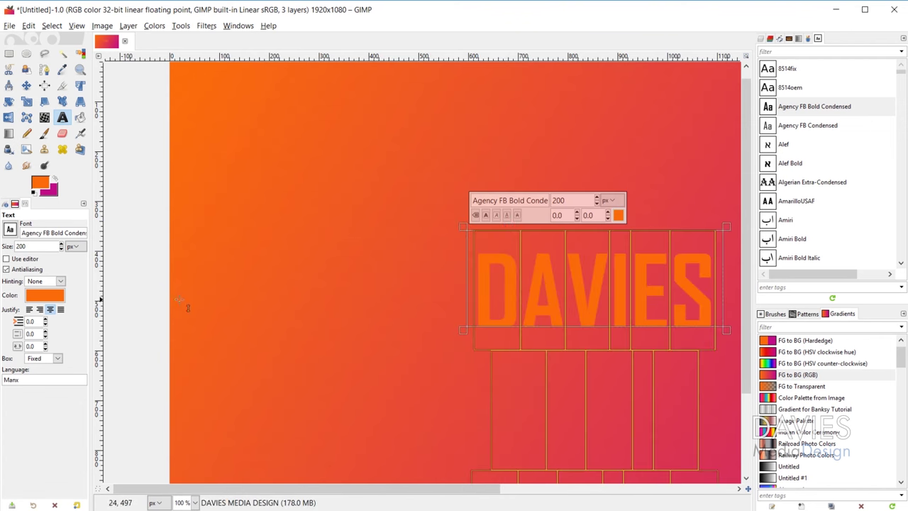
click(44, 358)
click(48, 377)
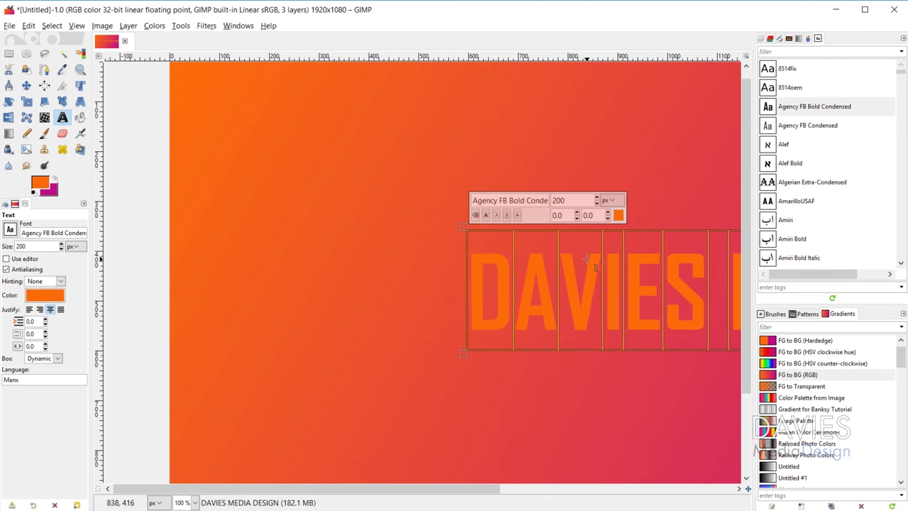
- Move the text up and to the left so the full line fits across the upper part of the image
drag(489, 268, 312, 181)
drag(481, 490, 577, 492)
scroll(487, 395, down, 2)
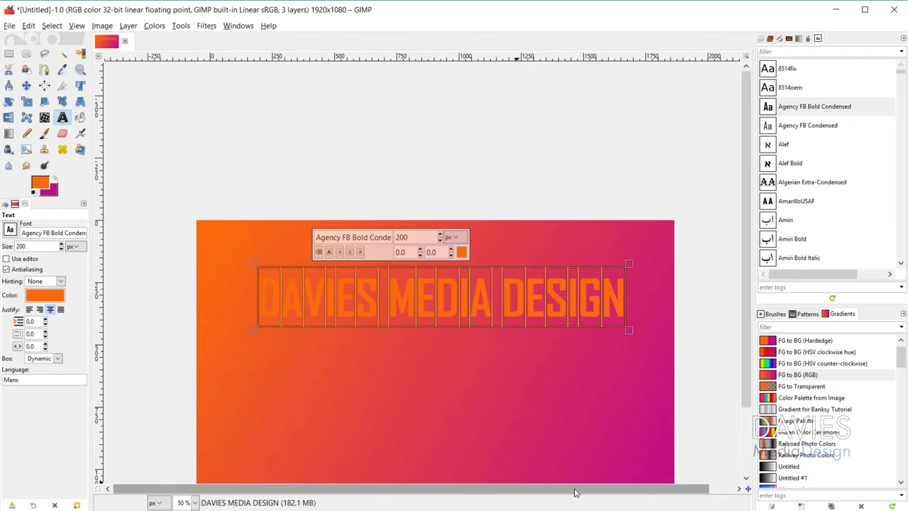
scroll(461, 380, down, 2)
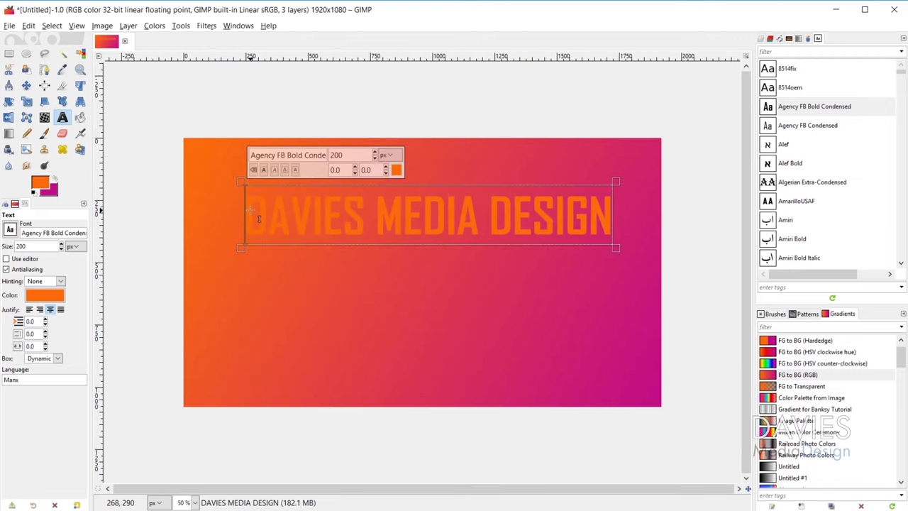
- Change the DAVIES MEDIA DESIGN text color to white (ffffff)
click(44, 293)
drag(60, 214, 155, 153)
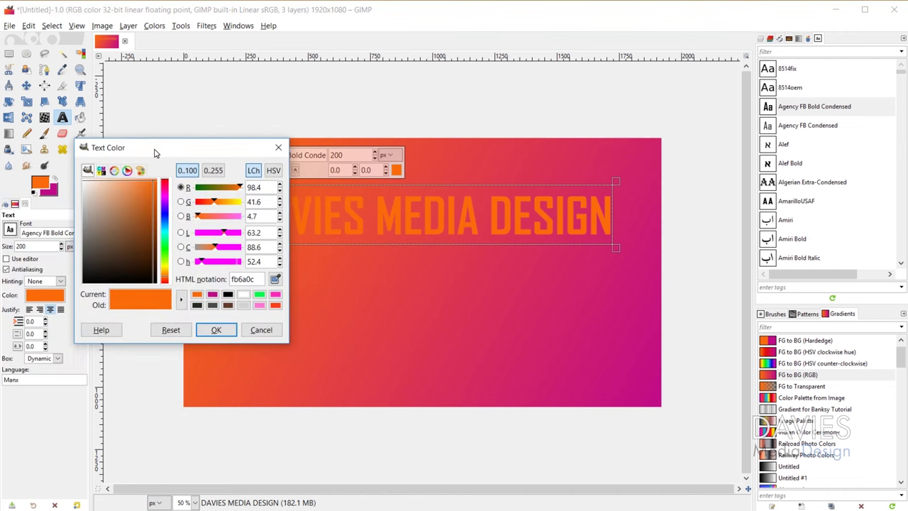
drag(138, 225, 82, 180)
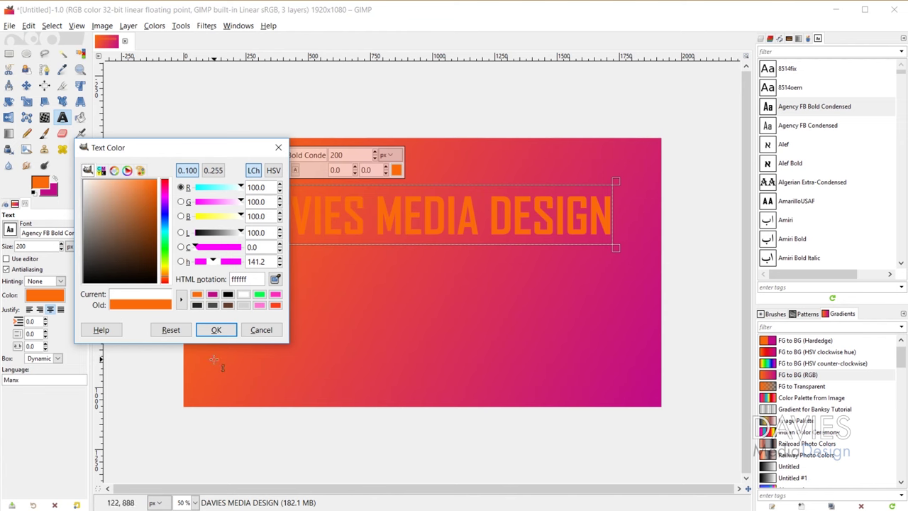
click(216, 330)
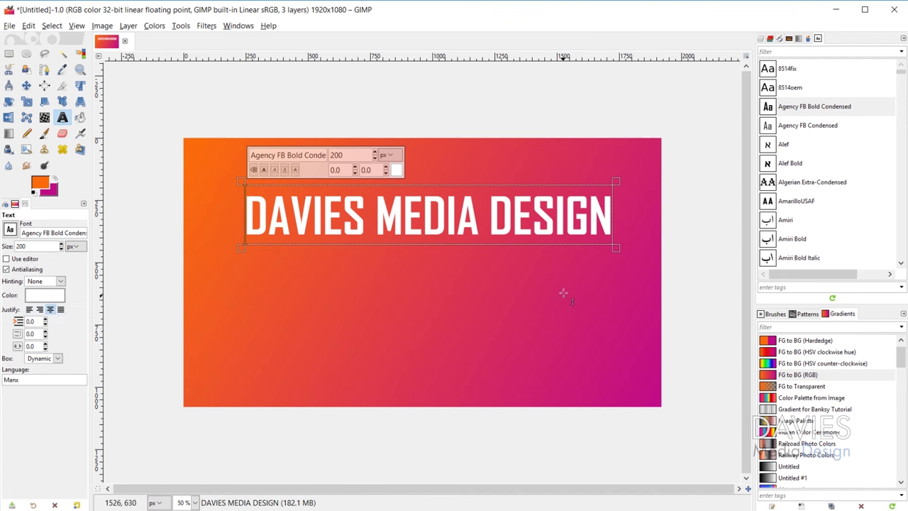
- Widen the text box toward the image's right edge, and compare left, right and filled justification before restoring centered
drag(614, 247, 669, 260)
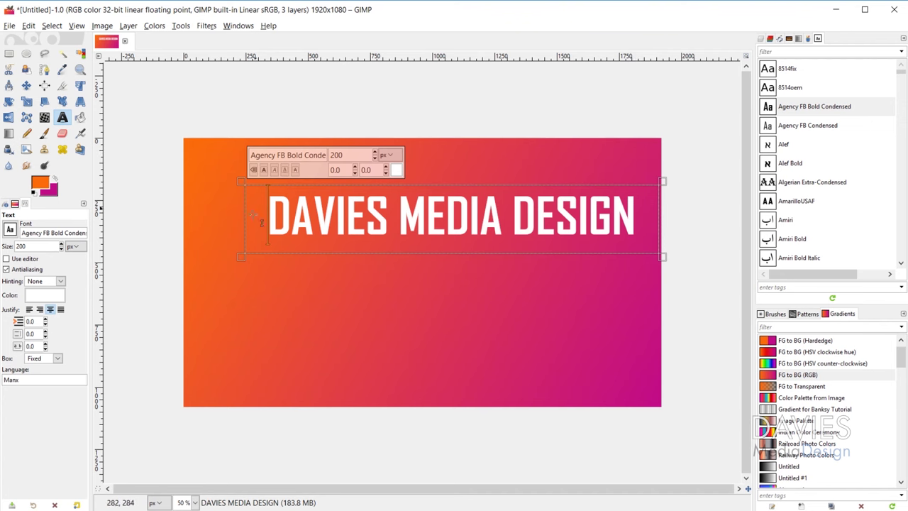
click(30, 309)
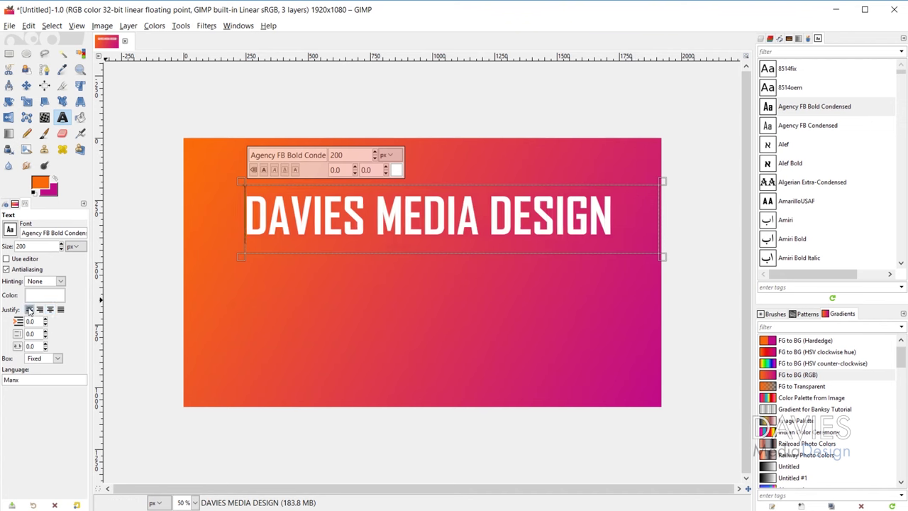
click(40, 309)
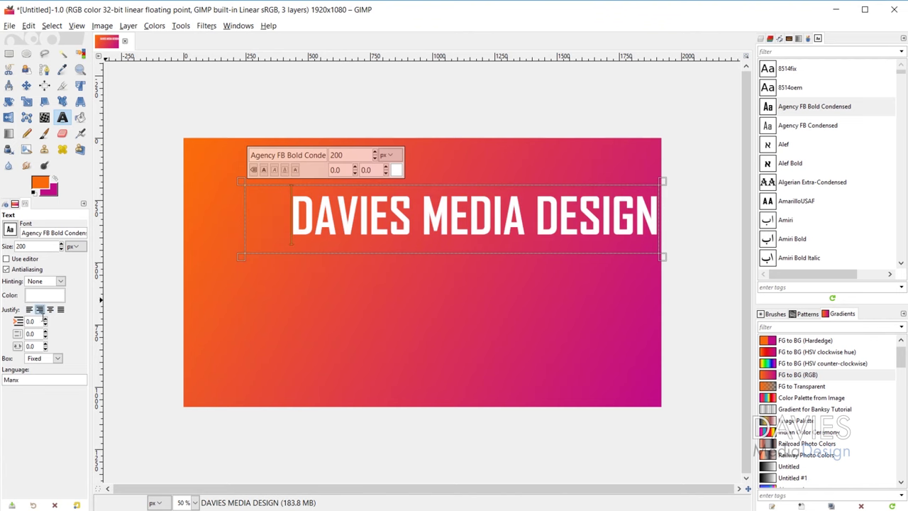
click(62, 311)
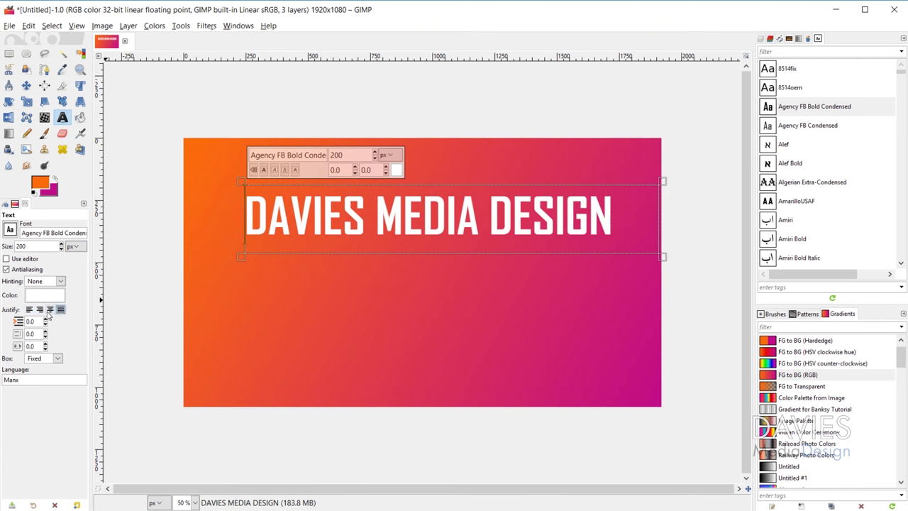
click(49, 310)
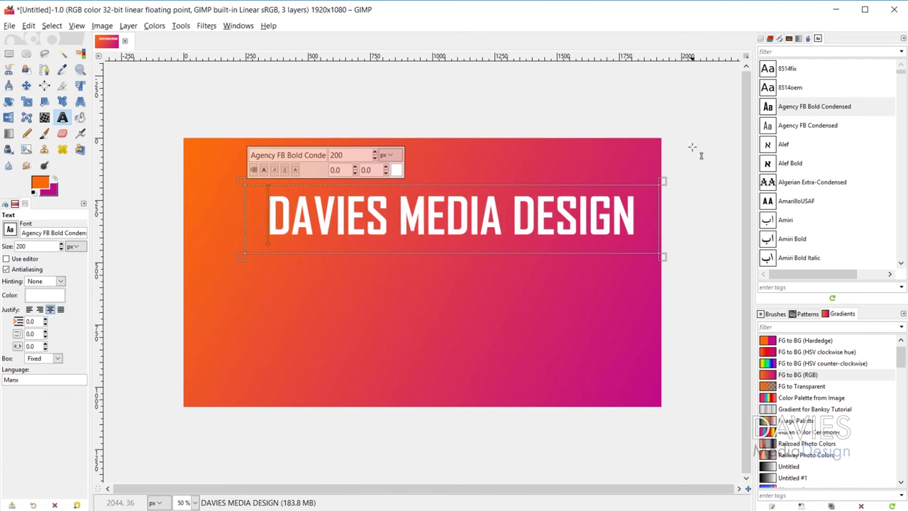
- Align the DAVIES MEDIA DESIGN text layer to the horizontal and vertical center of the image
click(761, 39)
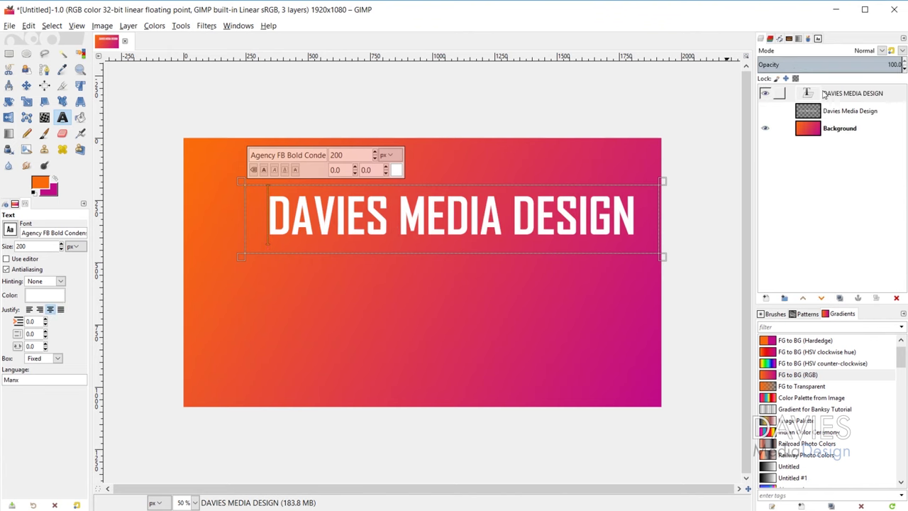
click(44, 85)
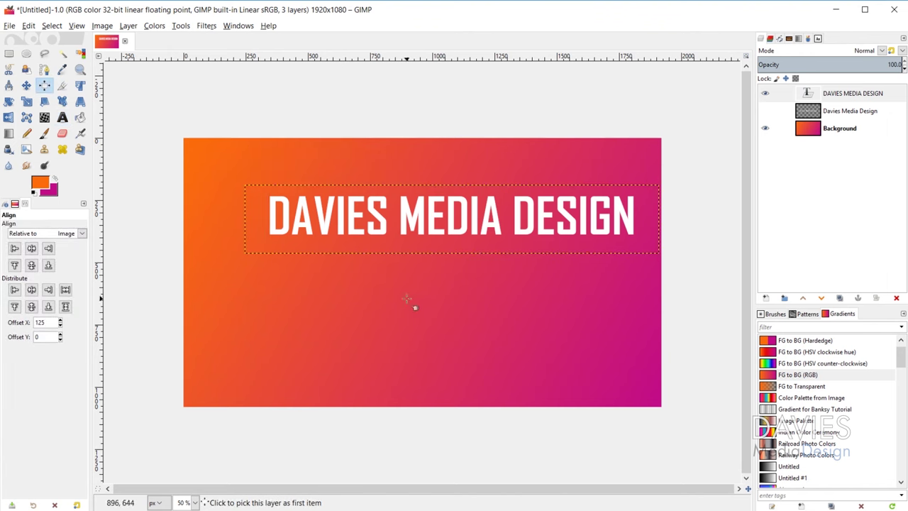
click(384, 222)
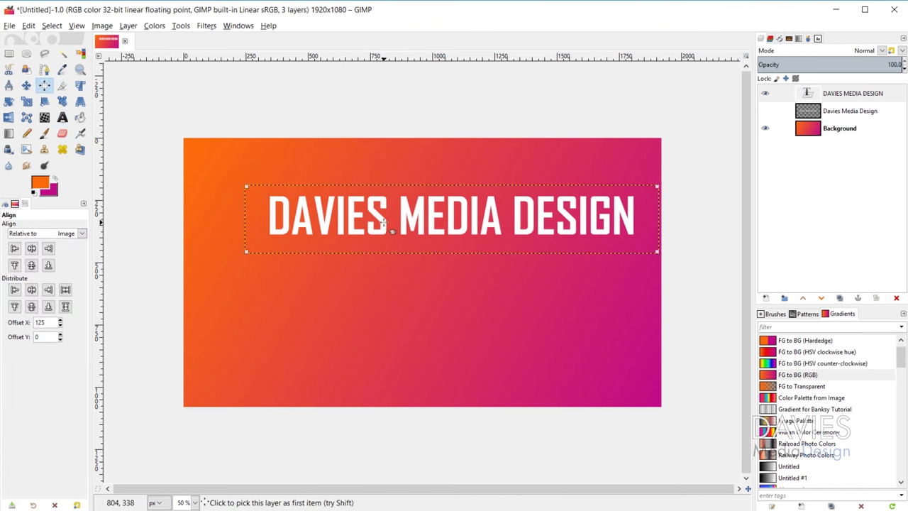
click(31, 249)
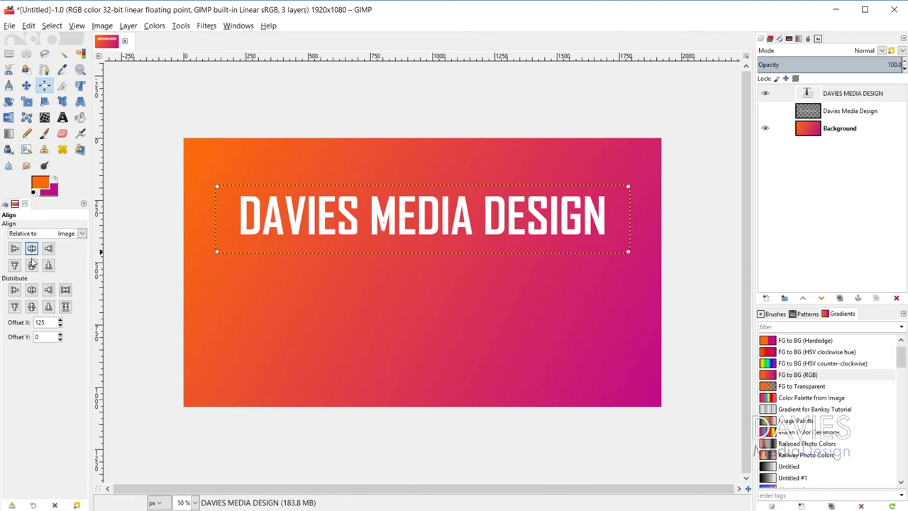
click(31, 265)
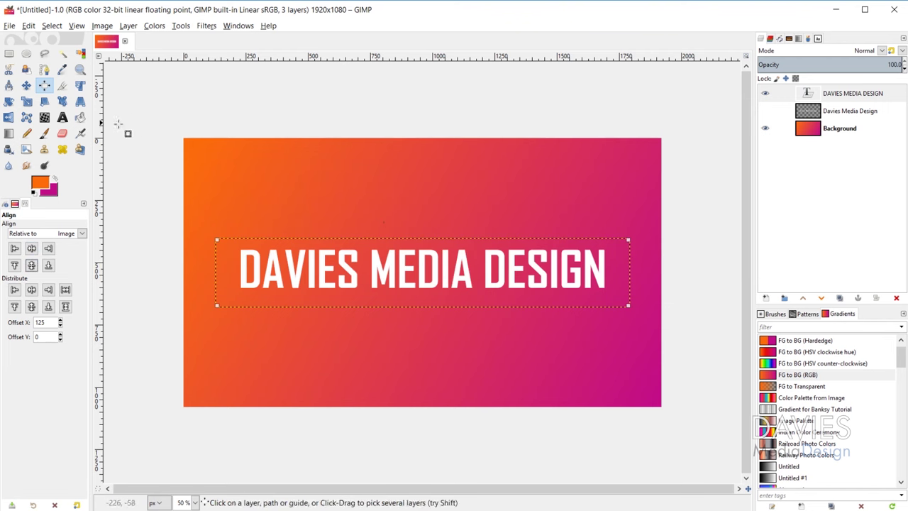
- Add a second line reading "GIMP TUTORIALS" in a taller text box, and set the box type to Dynamic
click(63, 119)
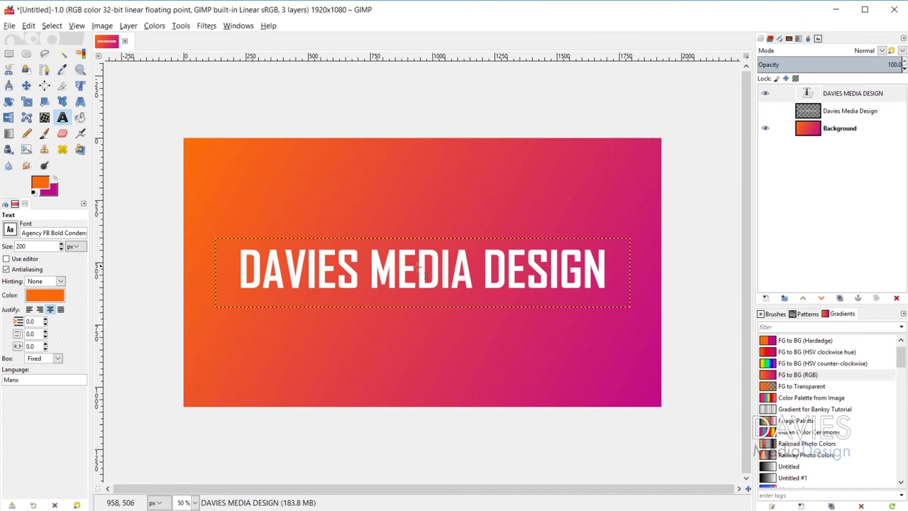
click(469, 264)
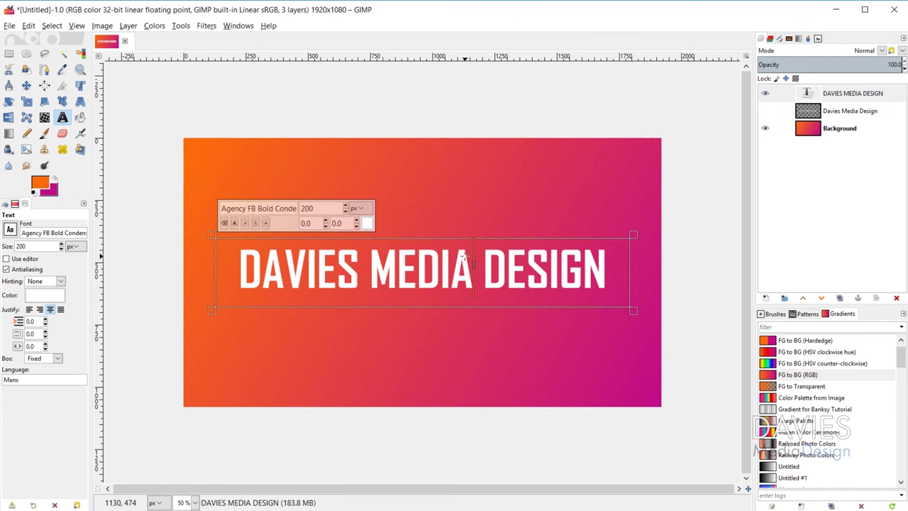
drag(631, 309, 636, 361)
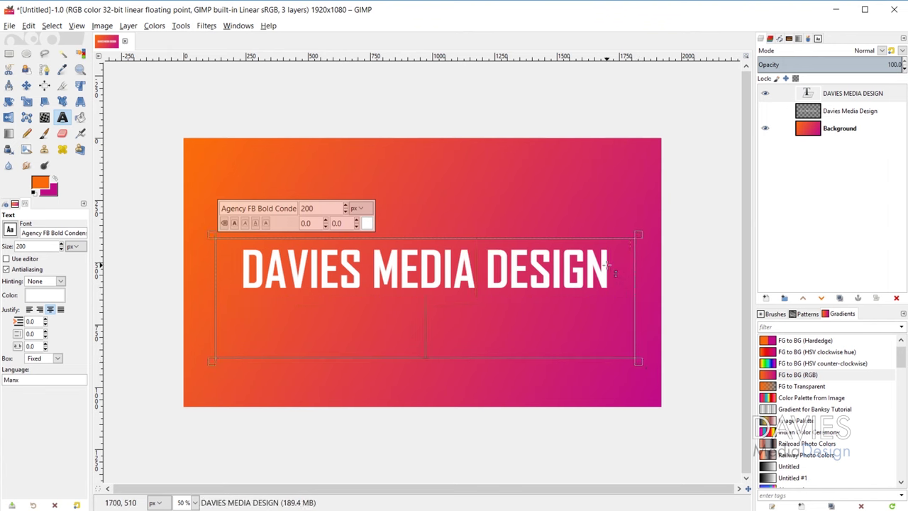
text(GIMP)
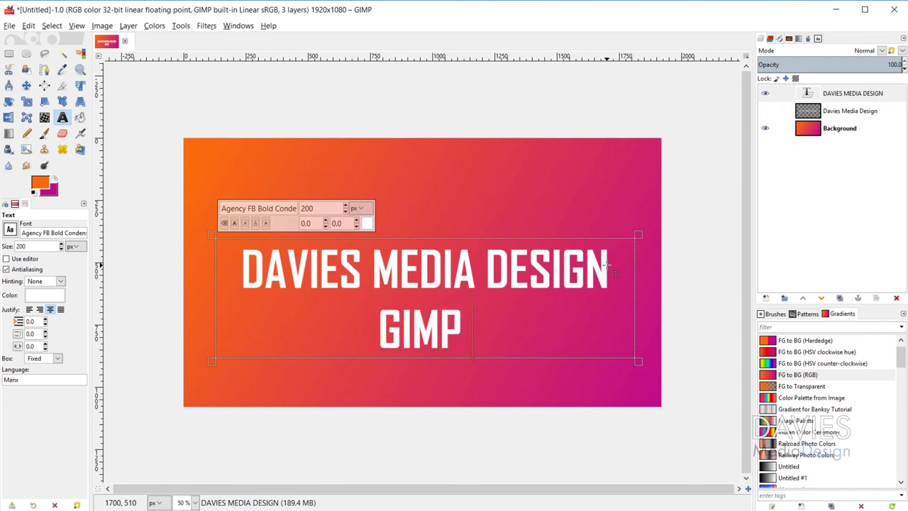
text( TUTORIALS)
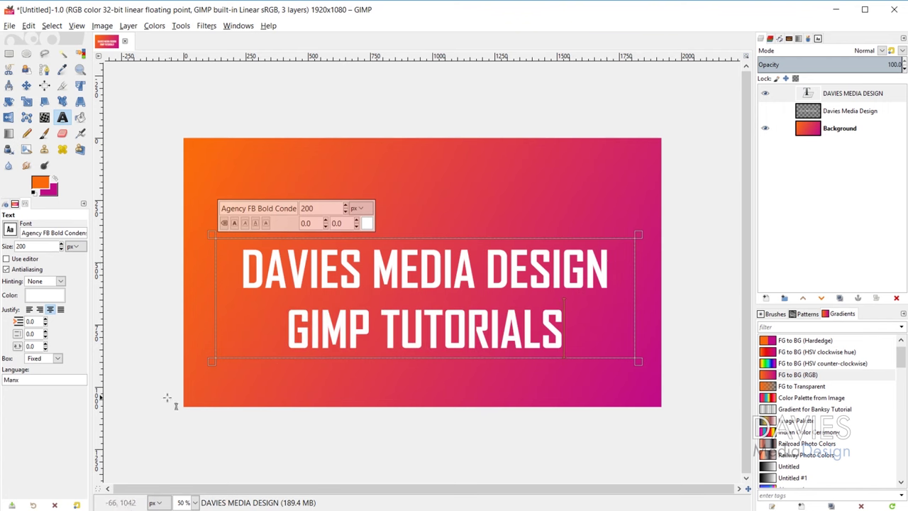
click(58, 358)
click(50, 370)
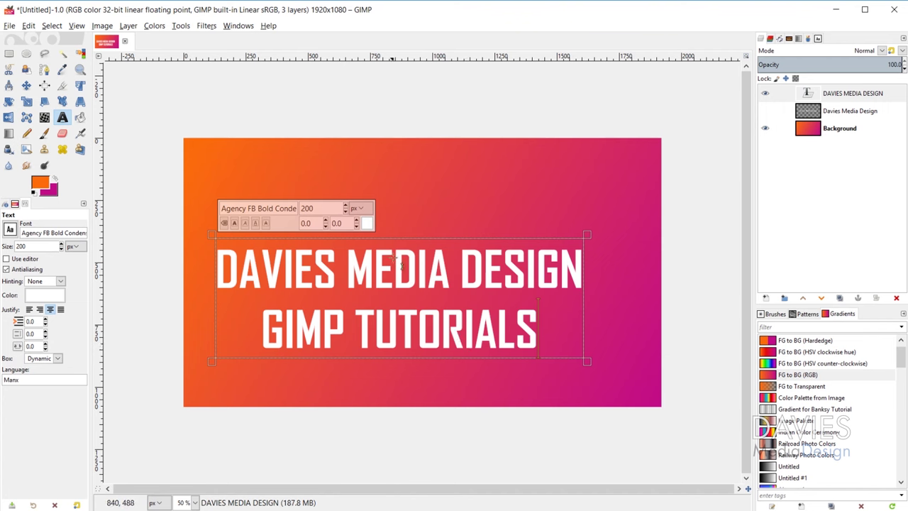
- Try a wide line spacing of 82 and a tight one of -64 on the two-line text
click(46, 331)
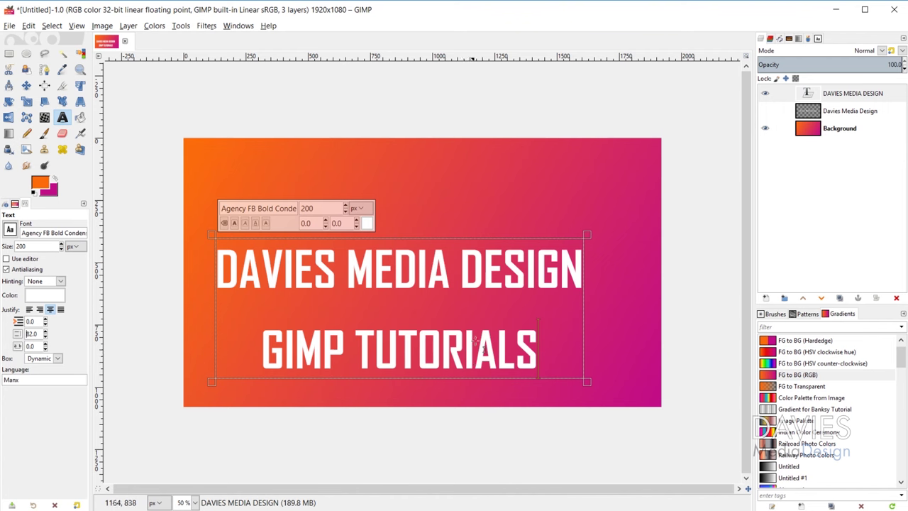
click(46, 337)
drag(45, 337, 47, 339)
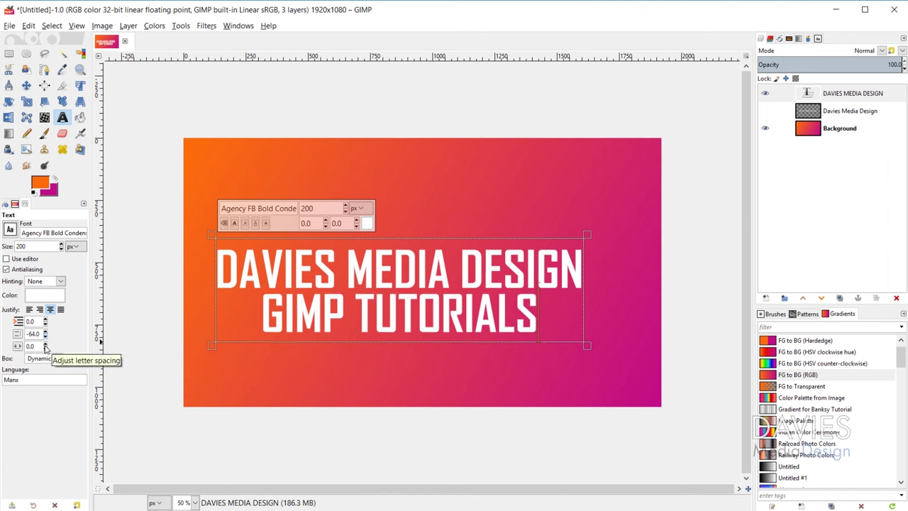
- Try a letter spacing of 16 and a tighter negative spacing, and reset both letter and line spacing to 0
drag(45, 344, 46, 344)
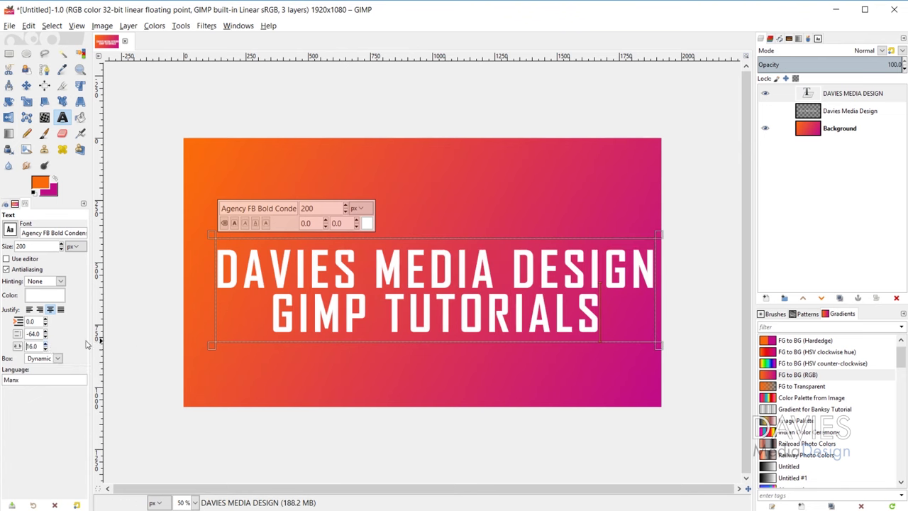
drag(44, 350, 24, 346)
text(0)
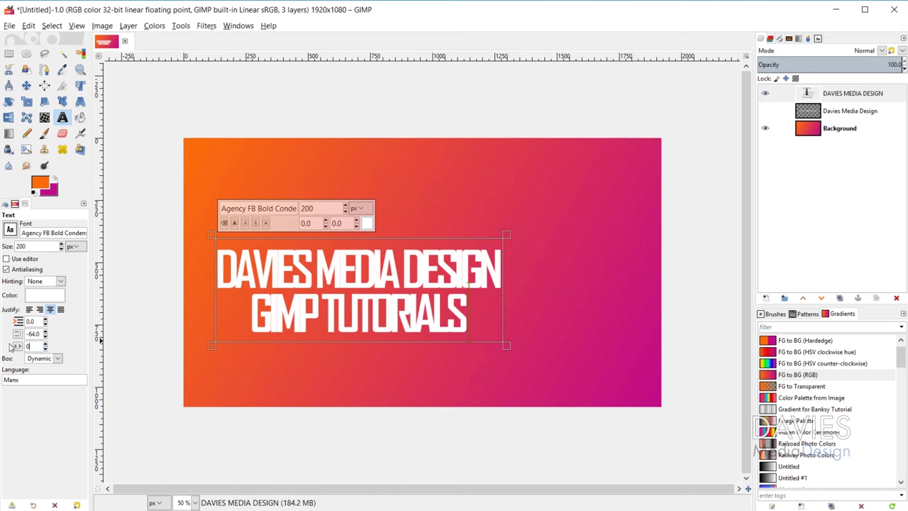
text(0)
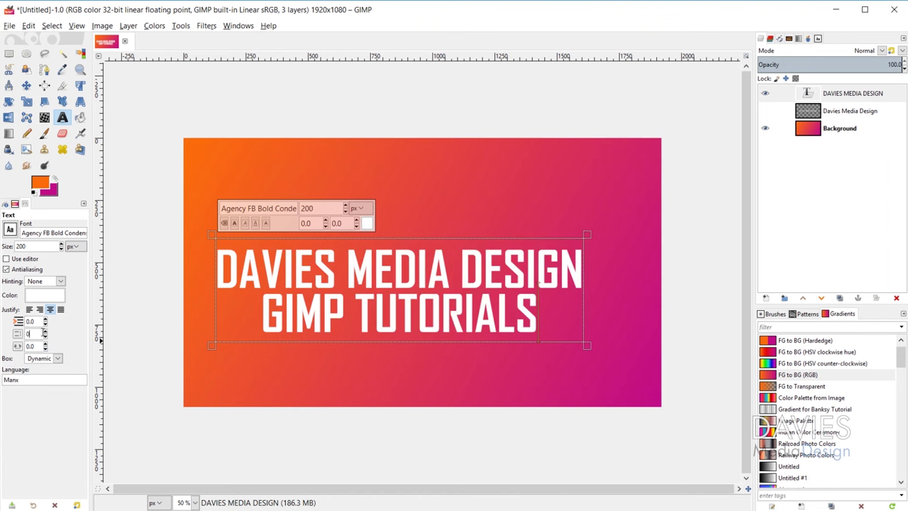
key(Return)
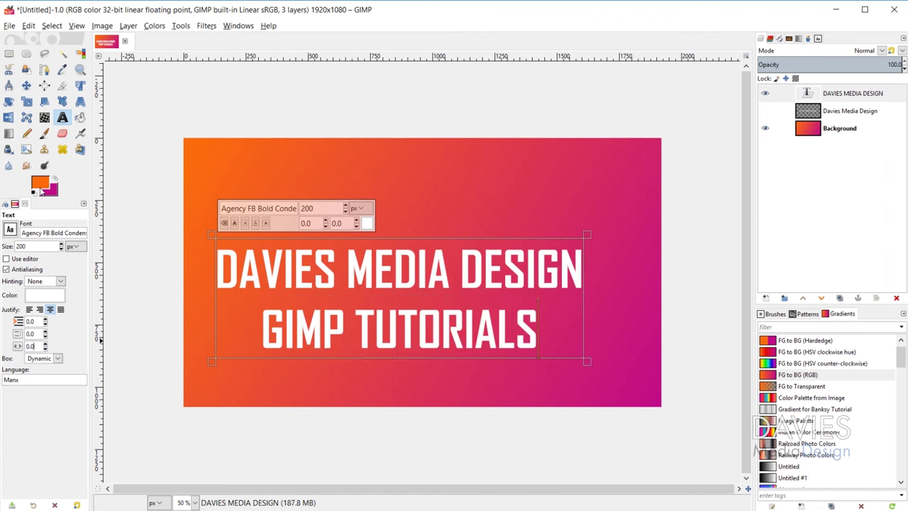
- Center the two-line text layer horizontally and vertically relative to the image
click(43, 85)
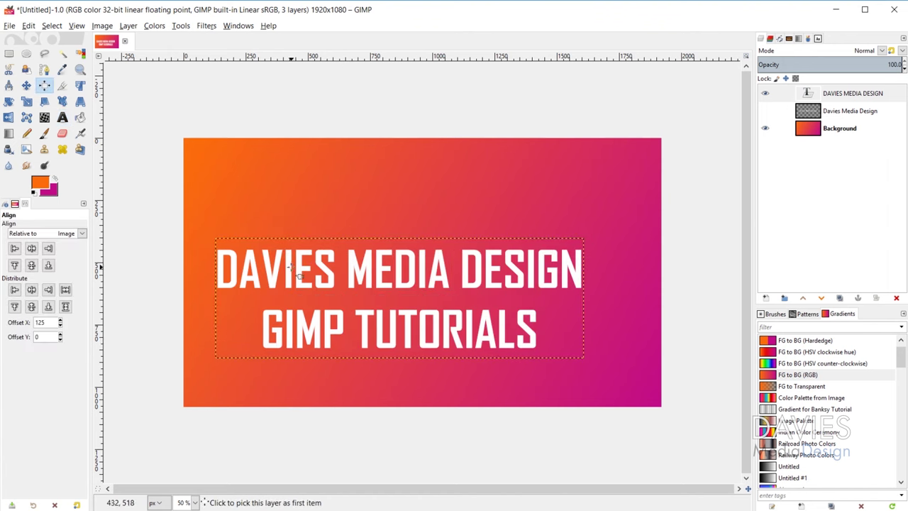
click(31, 248)
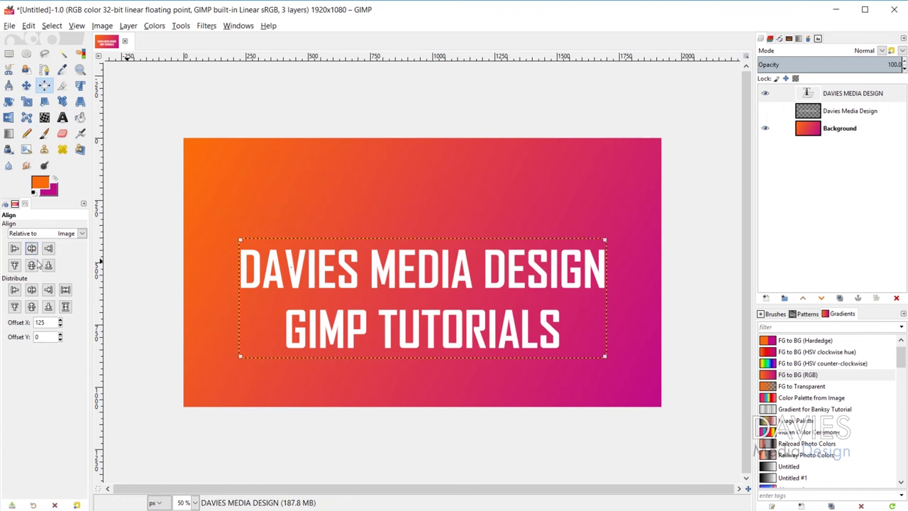
click(31, 265)
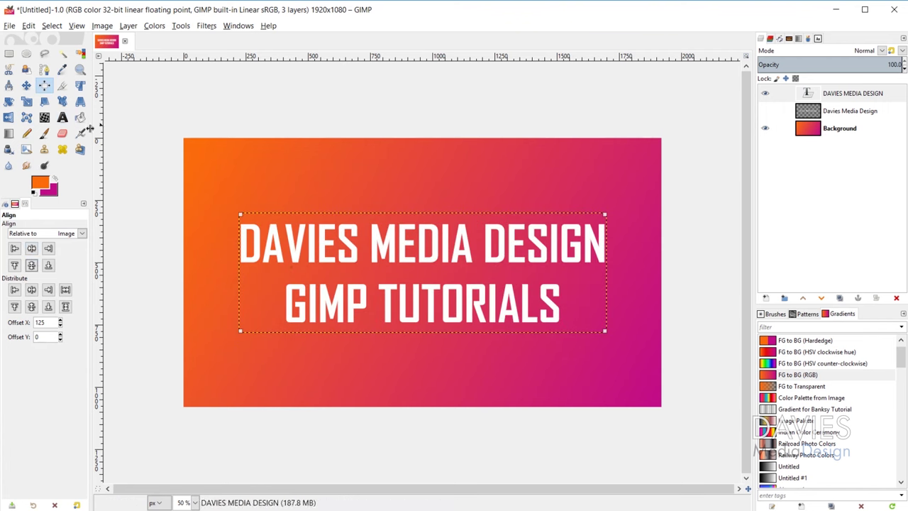
- Select both lines with the Text tool and try raising their baseline to 128 and lowering it to 43
click(63, 117)
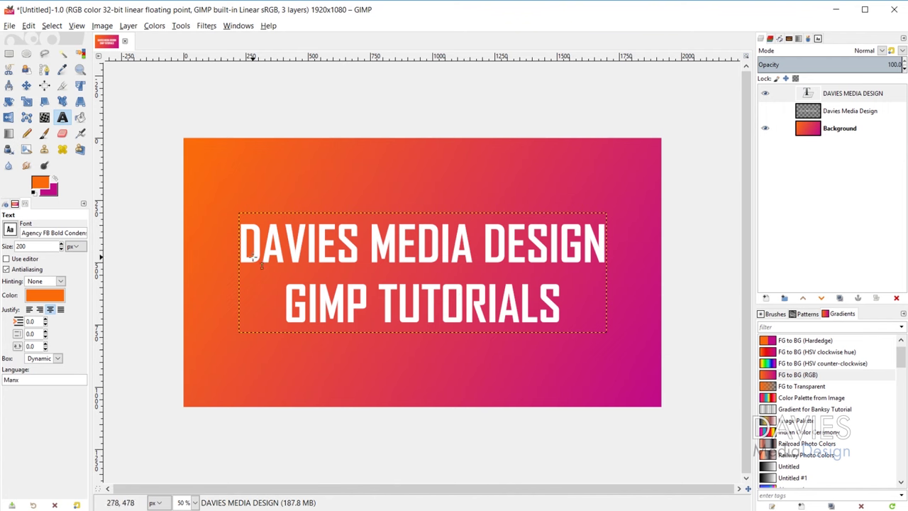
drag(245, 245, 573, 337)
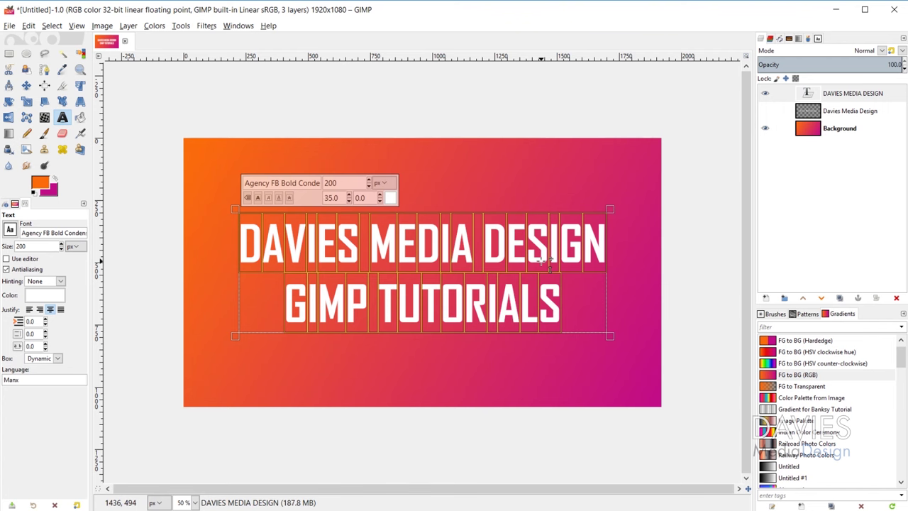
key(alt+Up)
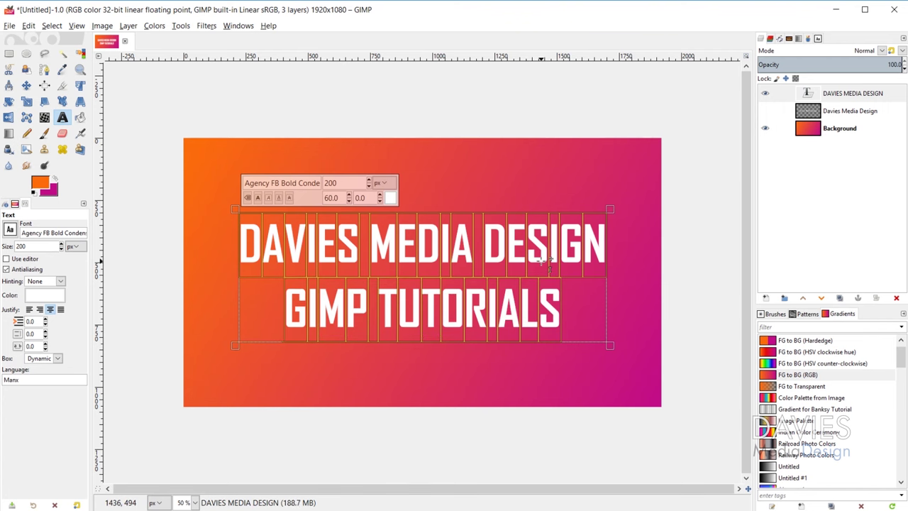
key(alt+Up)
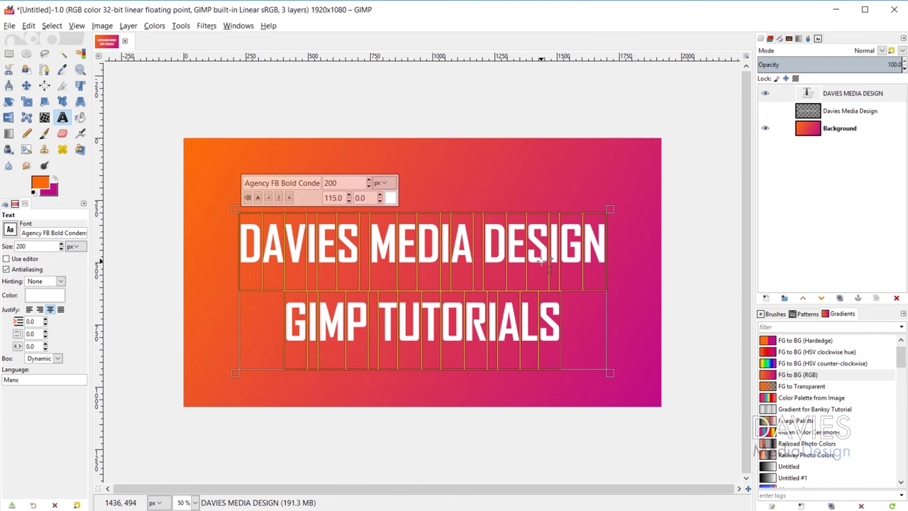
key(alt+Down)
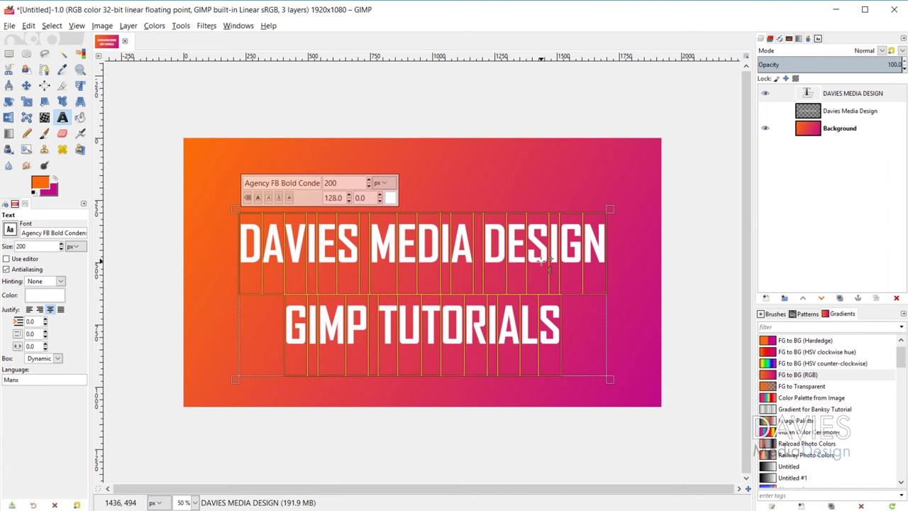
key(alt+Down)
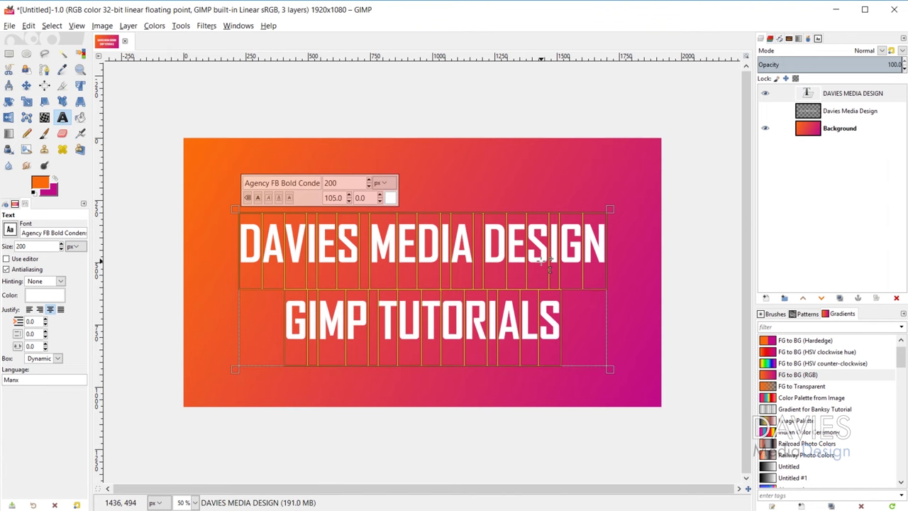
key(alt+Down)
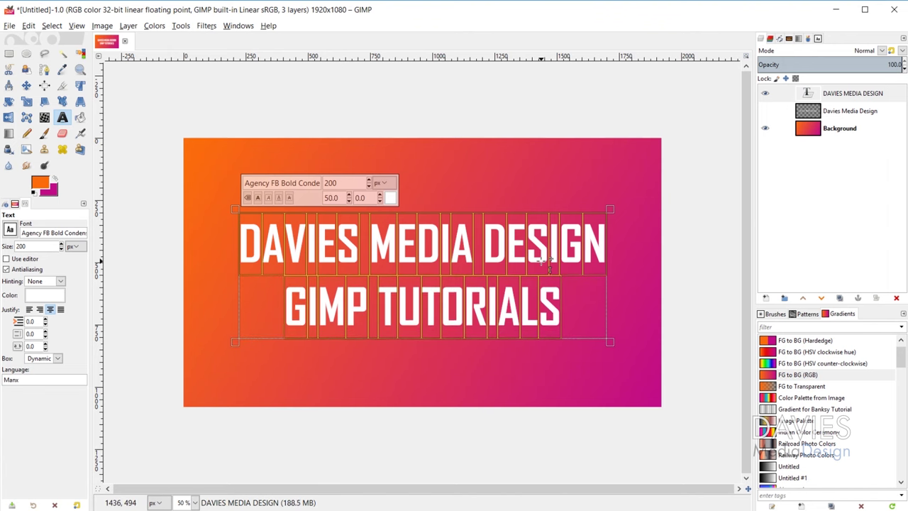
- Try a wide kerning of 12 and a tight kerning of -9 on the selected text
key(alt+Right)
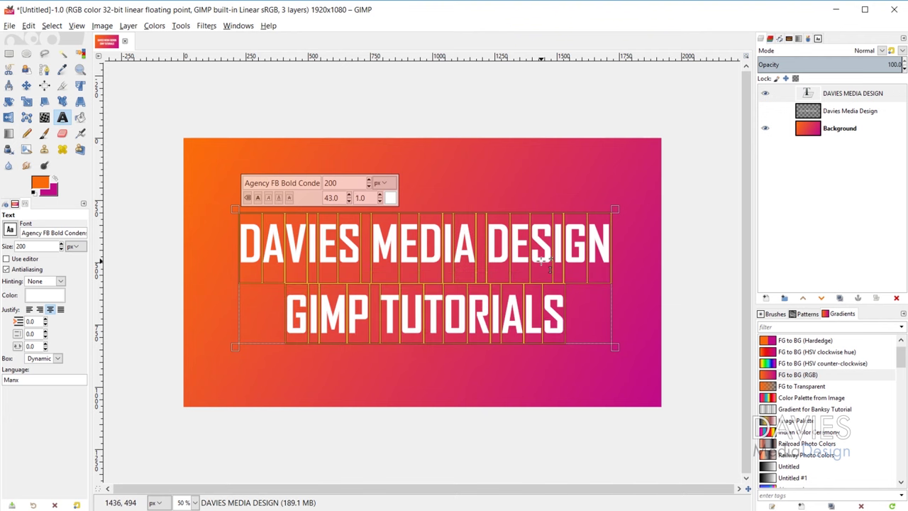
key(alt+Right)
key(alt+Right)
key(alt+Right)
key(alt+Right)
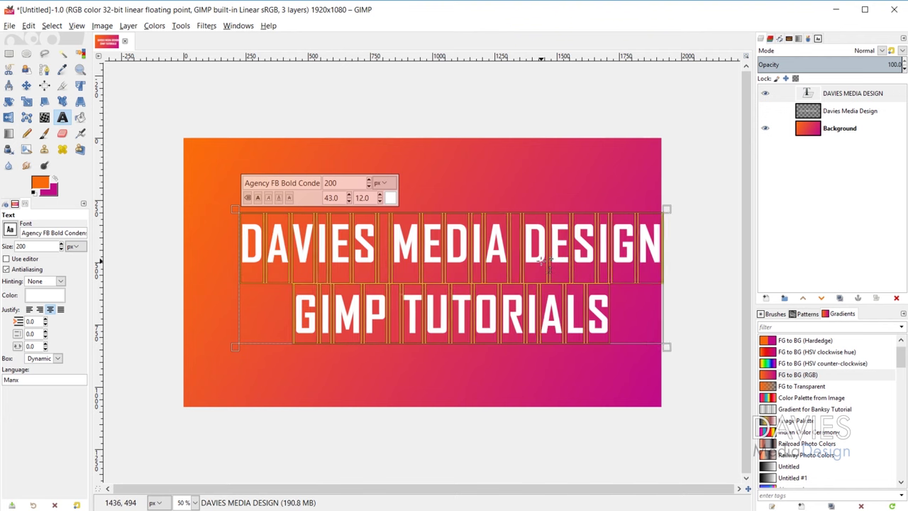
key(alt+Left)
key(alt+Left)
key(alt+Left)
key(alt+Left)
key(alt+Left)
key(alt+Left)
key(alt+Left)
key(alt+Left)
key(alt+Left)
key(alt+Left)
key(alt+Left)
key(alt+Left)
key(alt+Left)
key(alt+Left)
key(alt+Left)
key(alt+Left)
key(alt+Left)
key(alt+Left)
key(alt+Left)
key(alt+Left)
key(alt+Left)
key(alt+Left)
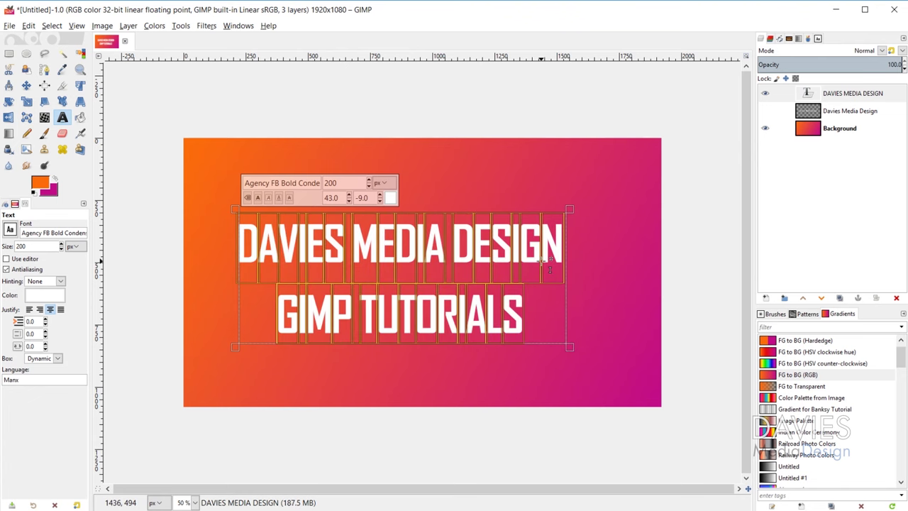
- Reset the kerning and the baseline of the selected text to 0
key(alt+Right)
key(alt+Right)
key(alt+Right)
key(alt+Right)
key(alt+Right)
key(alt+Right)
key(alt+Right)
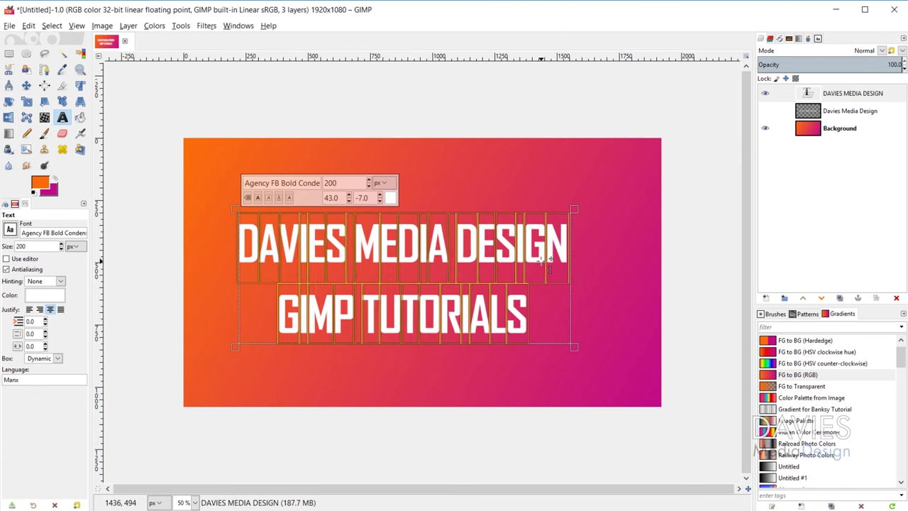
key(alt+Right)
key(alt+Right)
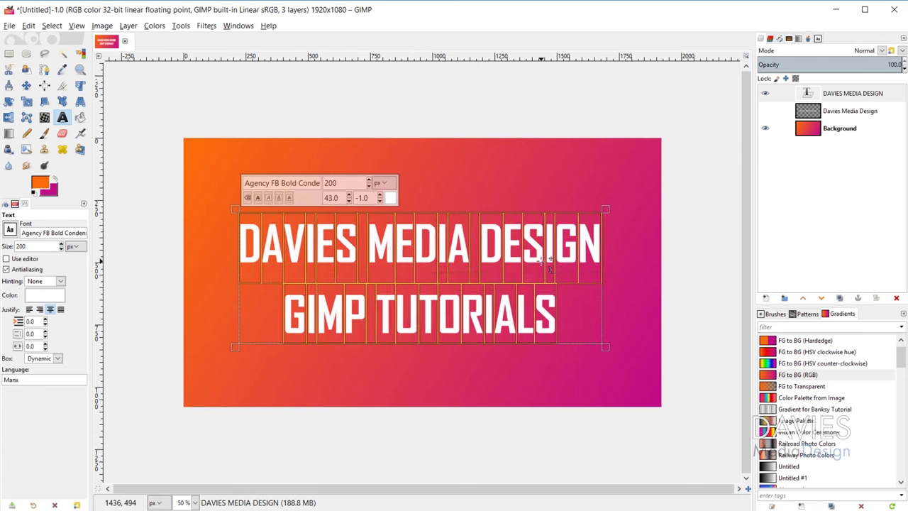
drag(340, 198, 305, 200)
text(0)
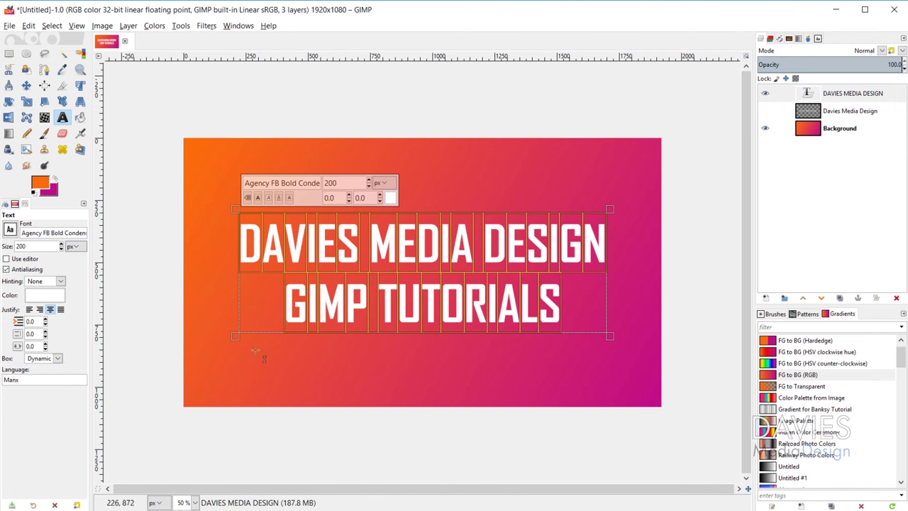
- Set the text box type to Fixed and the text language to English
click(58, 359)
click(55, 383)
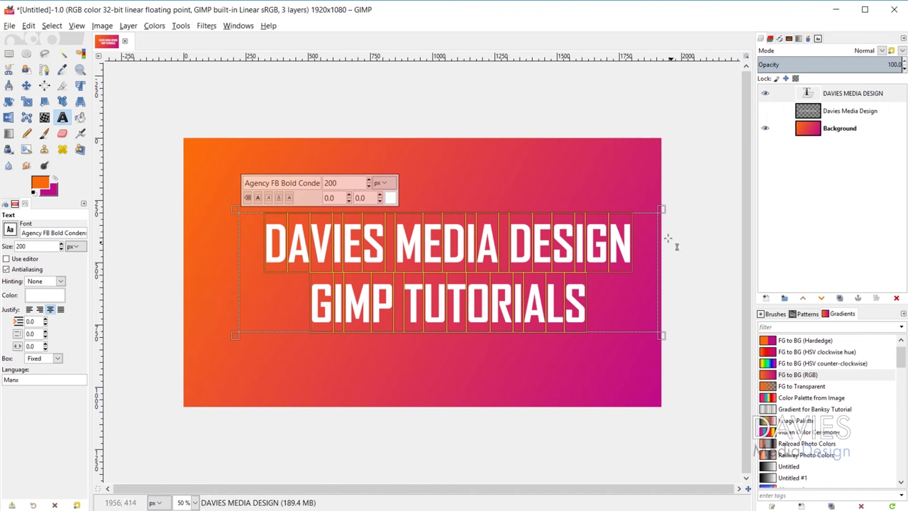
double_click(28, 381)
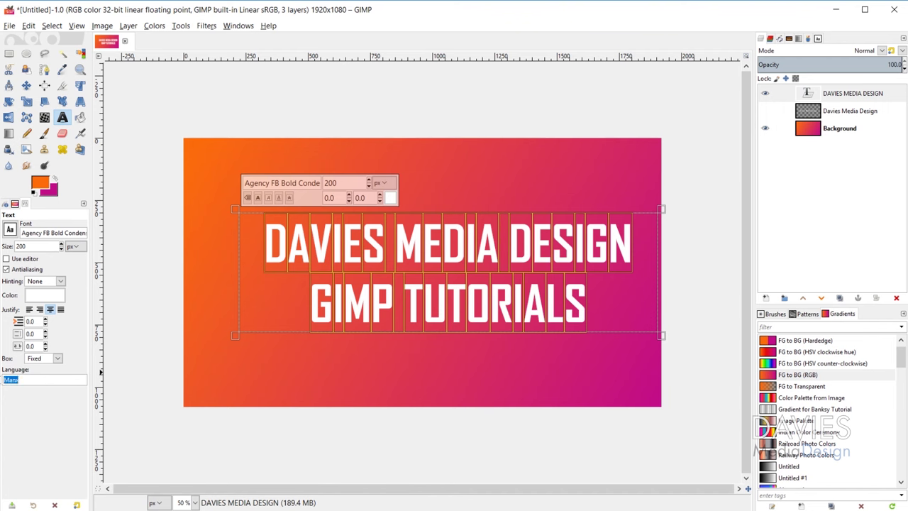
text(English)
double_click(29, 378)
text(M)
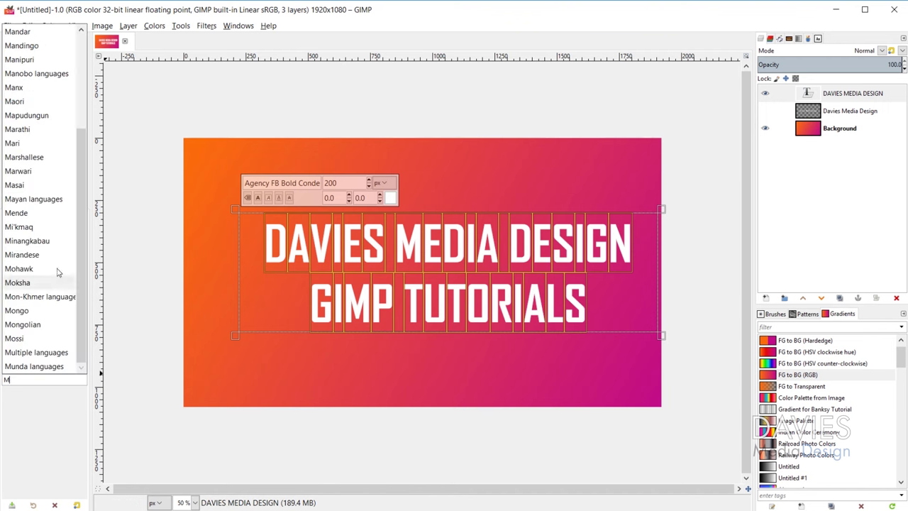
scroll(71, 248, up, 5)
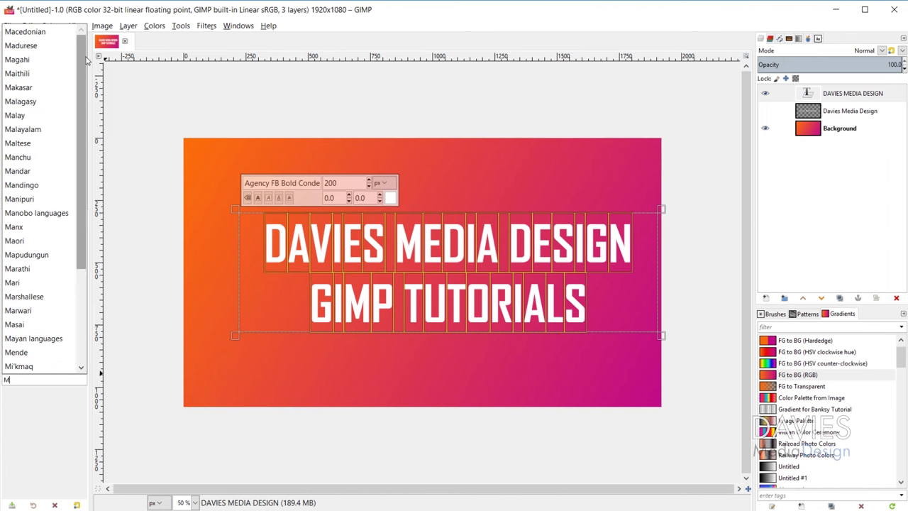
scroll(24, 145, down, 5)
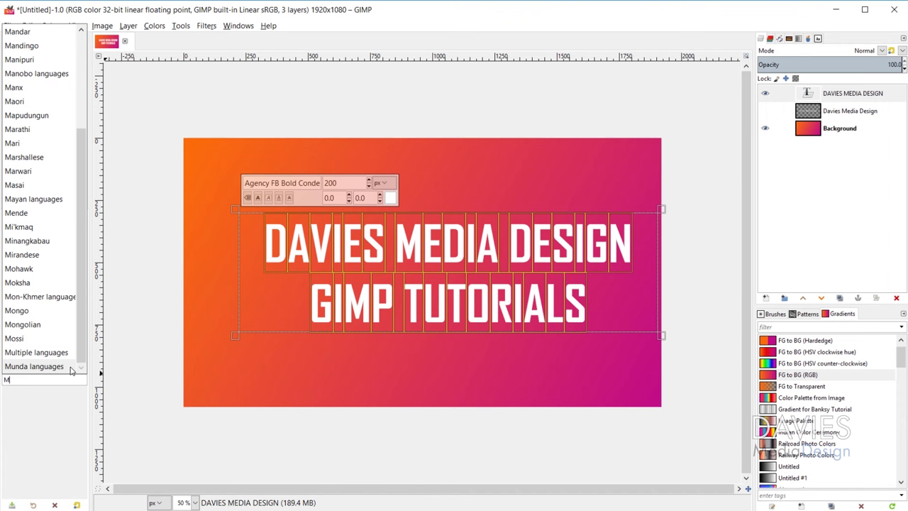
key(BackSpace)
text(English)
click(48, 399)
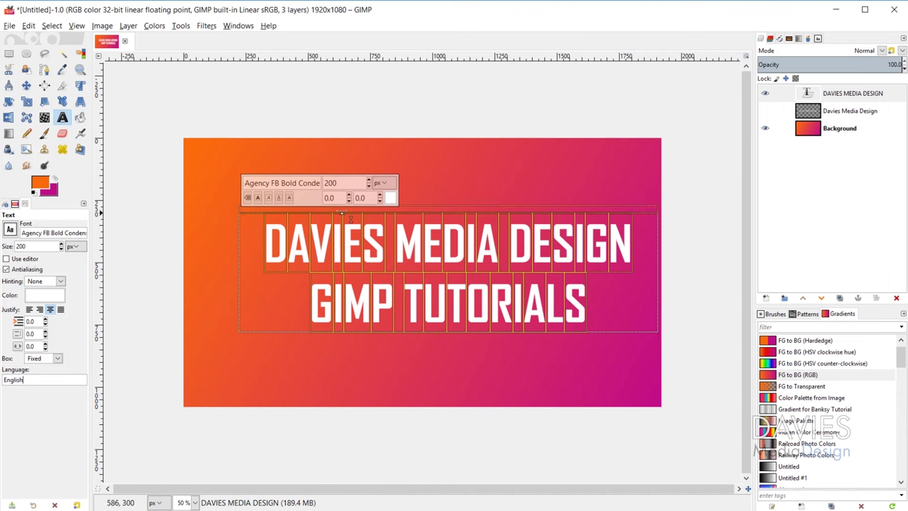
- Try the Arial font on the selected text and restore Agency FB Bold Condensed
click(303, 187)
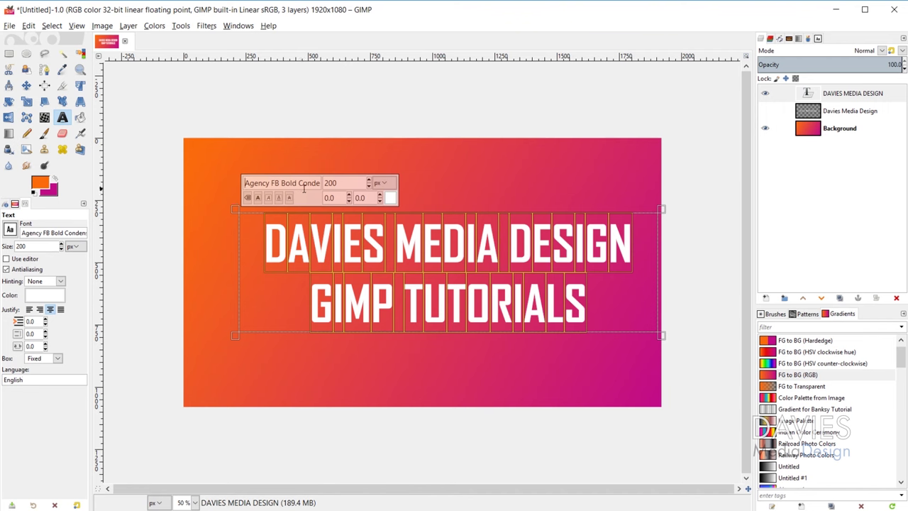
triple_click(261, 183)
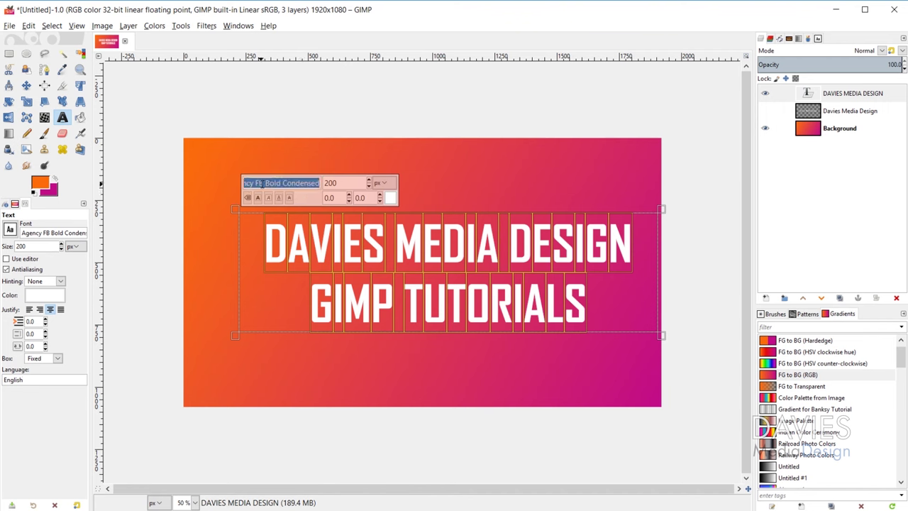
text(Arial)
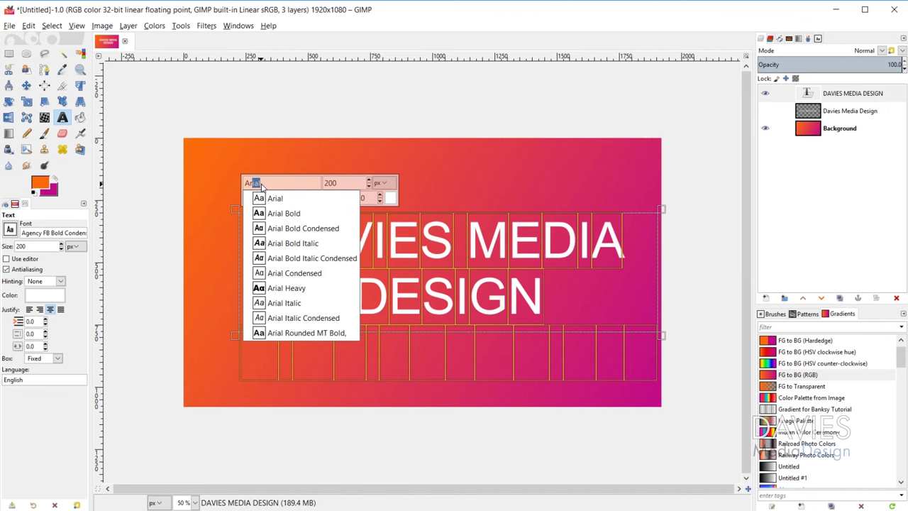
click(294, 199)
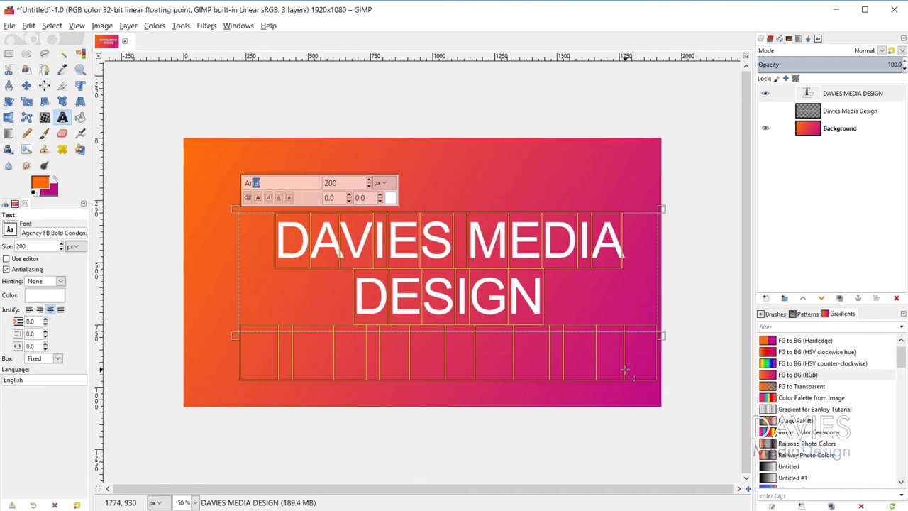
key(BackSpace)
key(BackSpace)
text(n)
text(ge)
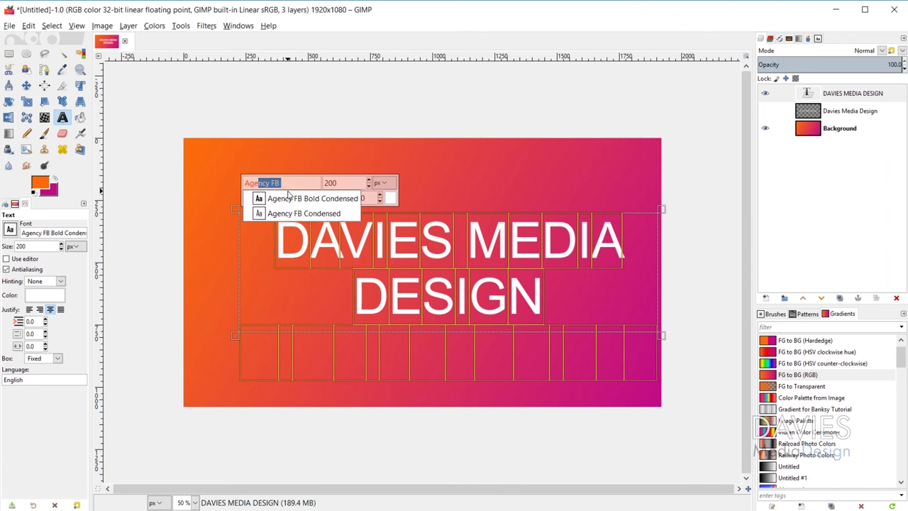
click(292, 200)
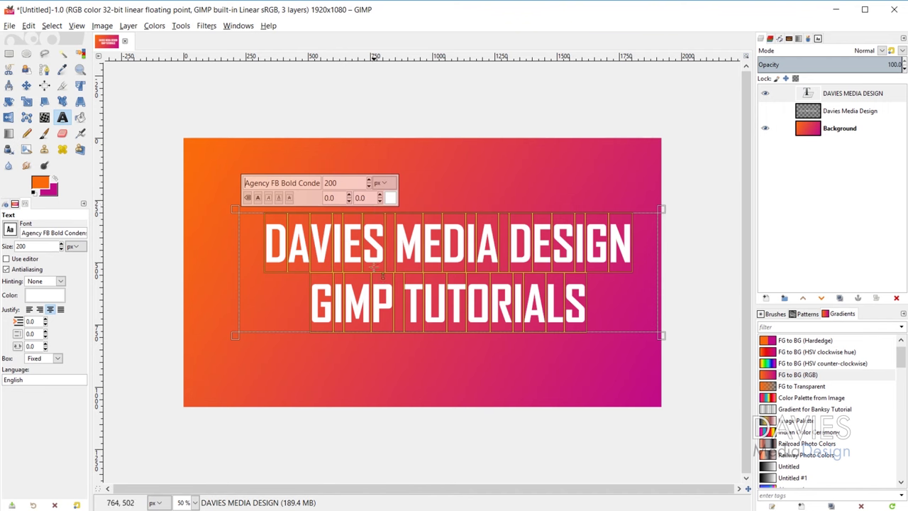
- Try a dark grey color on the selected text and set it back to white
click(392, 200)
mouse_move(325, 206)
mouse_down()
mouse_move(322, 195)
mouse_move(306, 200)
mouse_move(305, 171)
mouse_move(315, 205)
mouse_up()
click(431, 297)
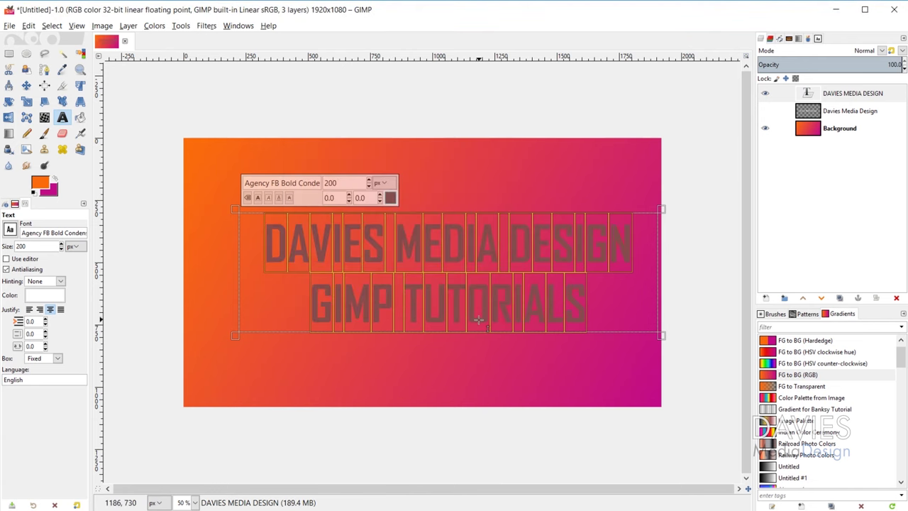
click(391, 200)
drag(311, 210, 286, 131)
click(431, 297)
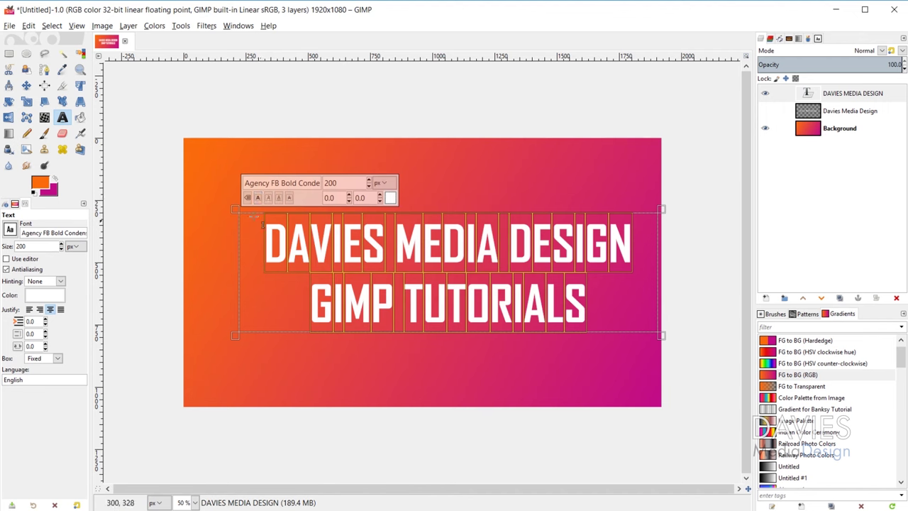
- Try italic, underline and strikethrough on the selected text, and clear all of its style formatting
click(267, 199)
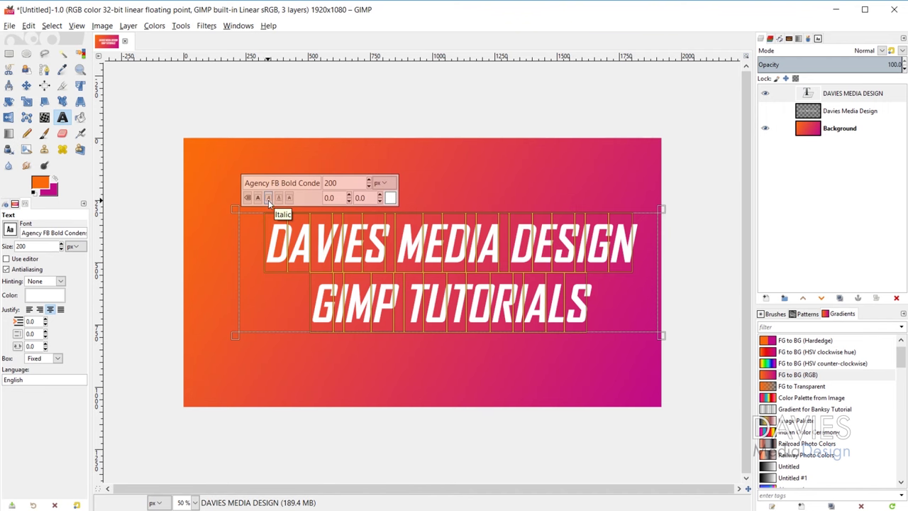
click(279, 198)
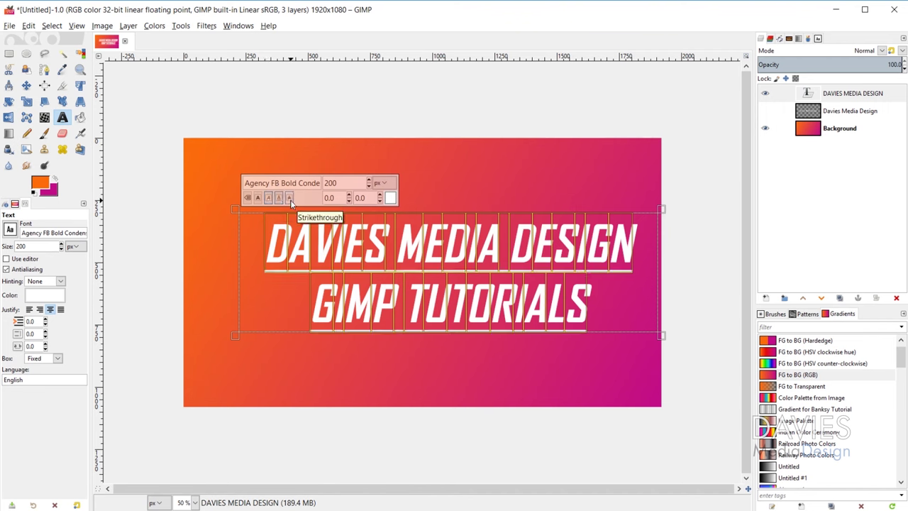
click(289, 199)
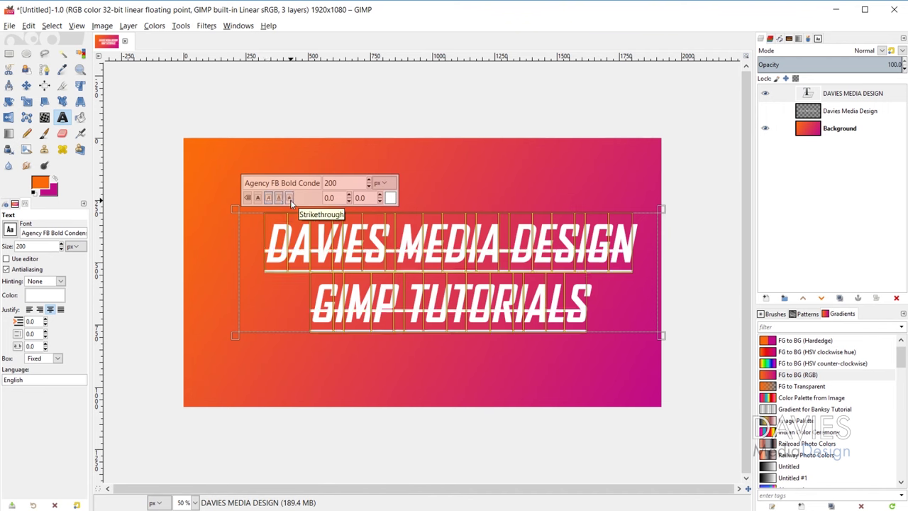
click(248, 198)
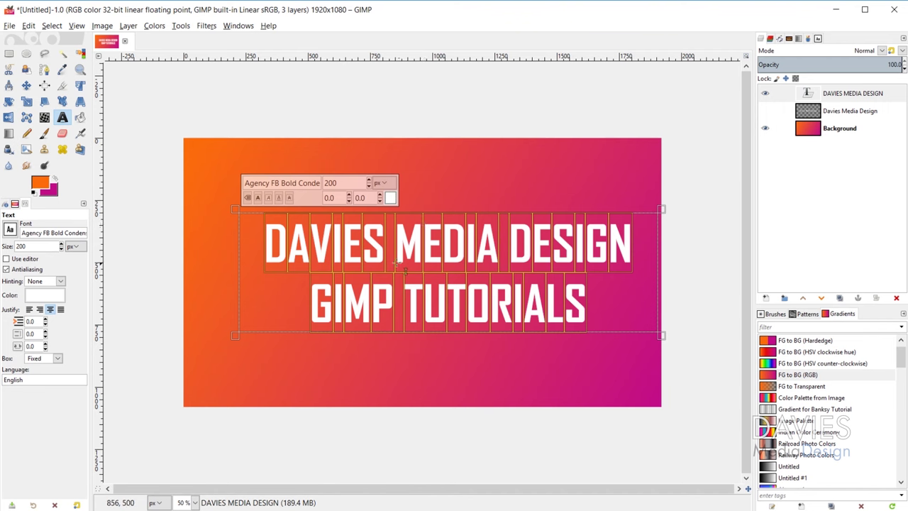
- Move the text upward while still in text editing, and bring the layer back near the image center with the Move tool
drag(417, 250, 430, 228)
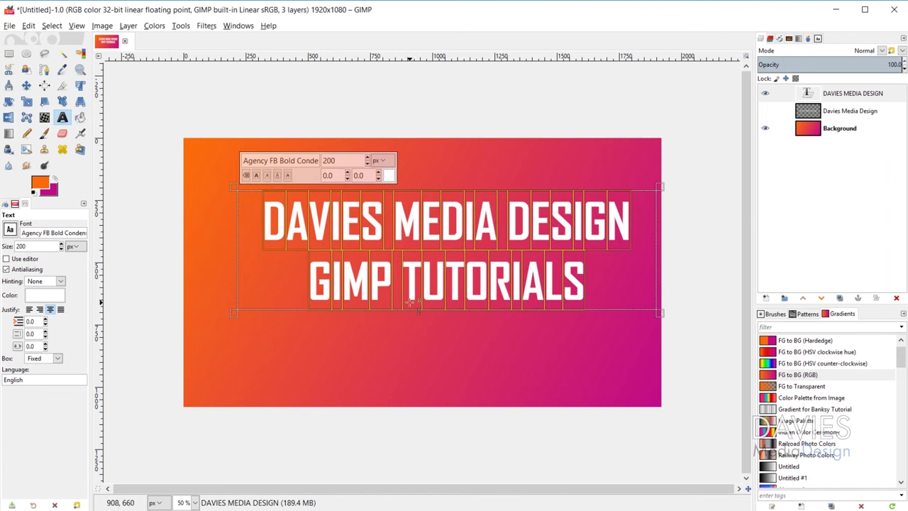
click(26, 85)
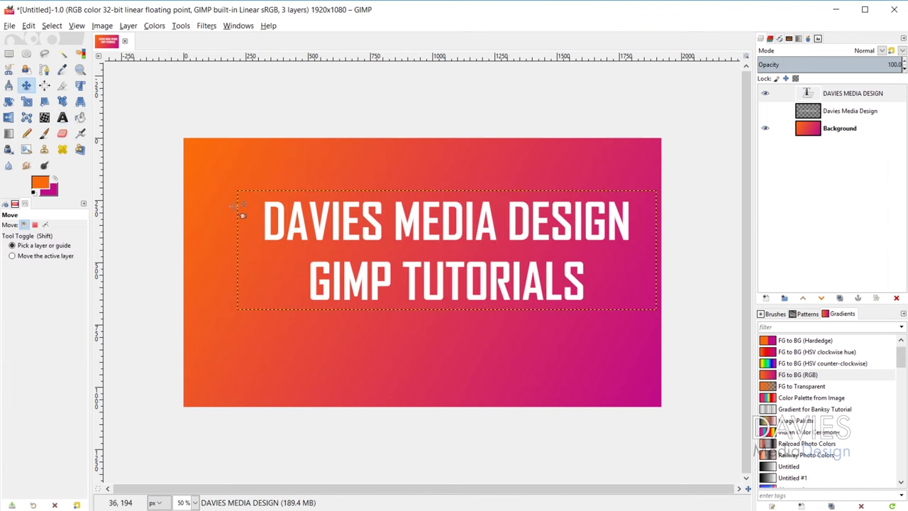
drag(325, 229, 338, 271)
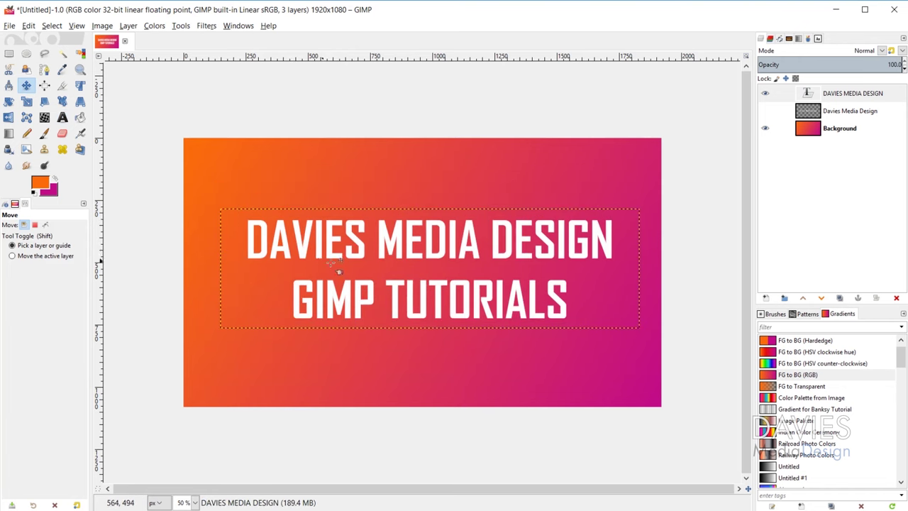
mouse_move(385, 239)
mouse_down()
mouse_move(377, 209)
mouse_move(369, 244)
mouse_move(376, 228)
mouse_move(390, 238)
mouse_up()
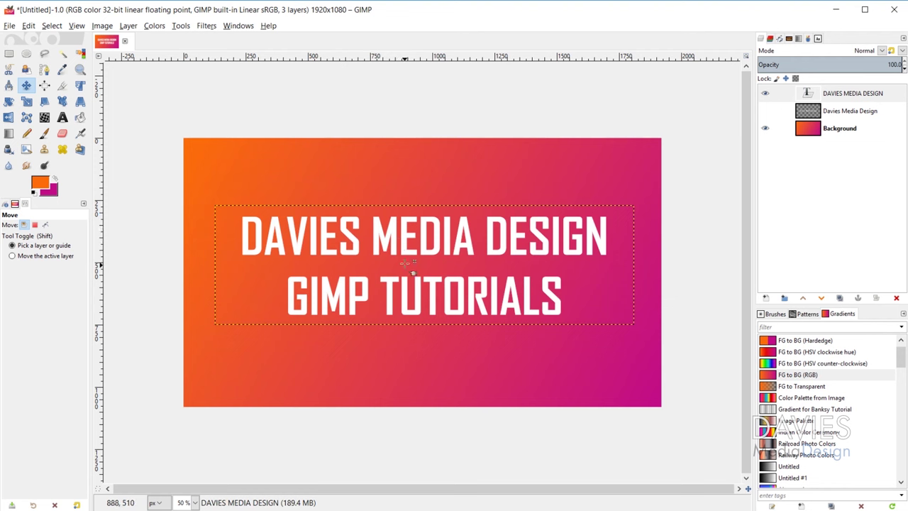
- Move the text layer slightly upward, and undo an accidental move of the background layer
mouse_move(393, 228)
mouse_down()
mouse_move(392, 219)
mouse_move(381, 245)
mouse_move(380, 197)
mouse_move(391, 222)
mouse_move(471, 265)
mouse_move(394, 196)
mouse_move(381, 217)
mouse_move(411, 214)
mouse_move(397, 196)
mouse_move(386, 218)
mouse_up()
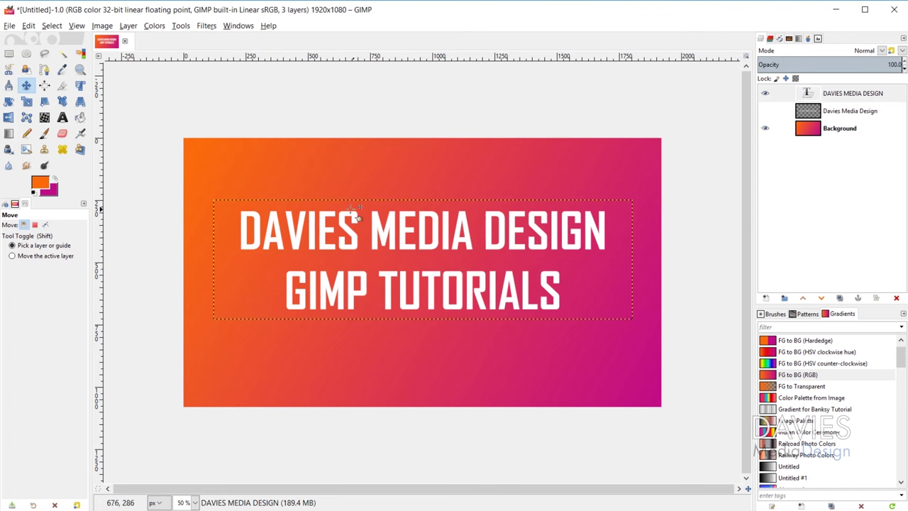
drag(370, 215, 505, 202)
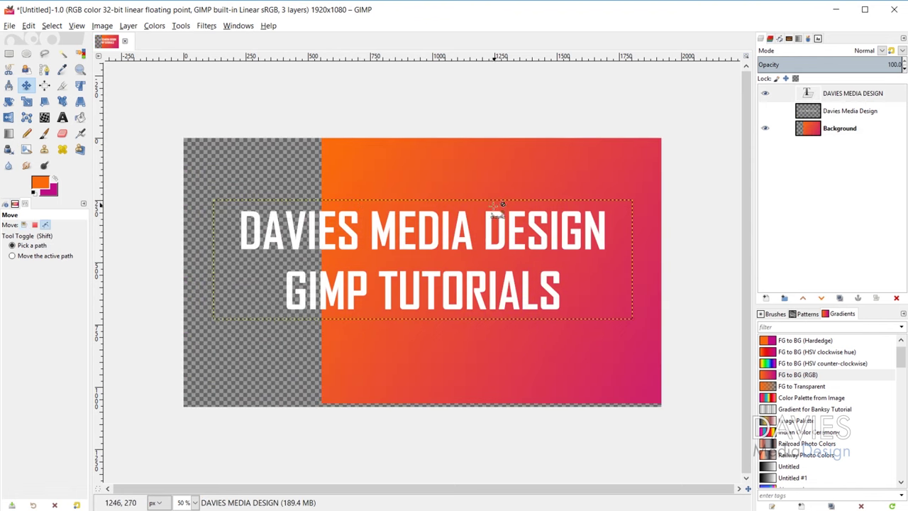
key(ctrl+z)
drag(391, 224, 486, 299)
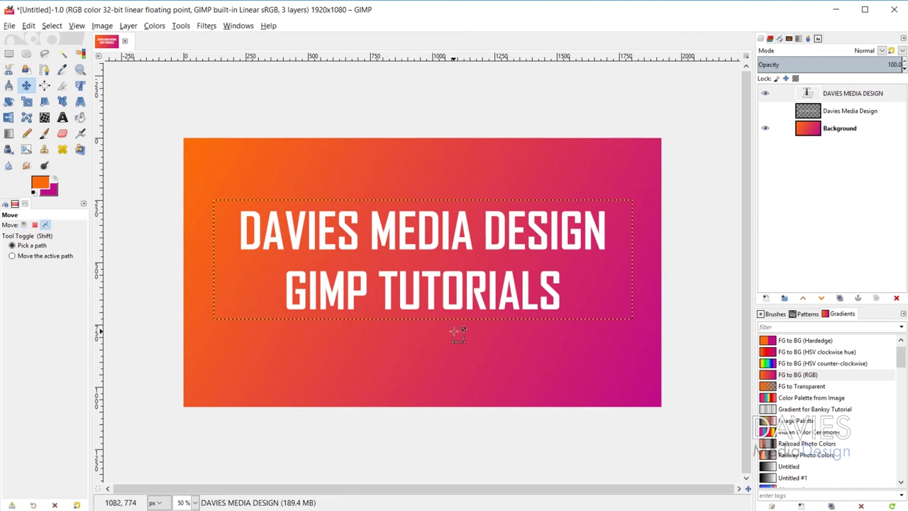
- With the Text tool, cut the word DAVIES from the first line and paste it after GIMP TUTORIALS
click(62, 117)
click(367, 240)
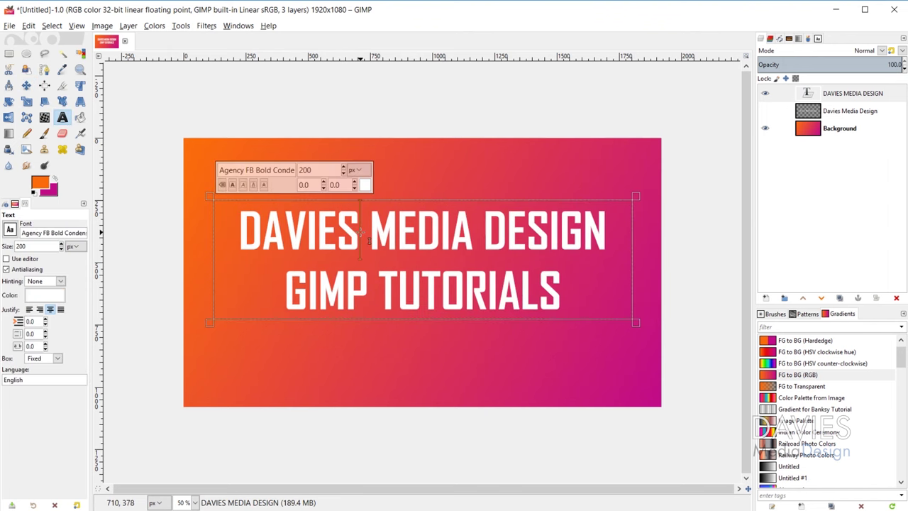
right_click(361, 226)
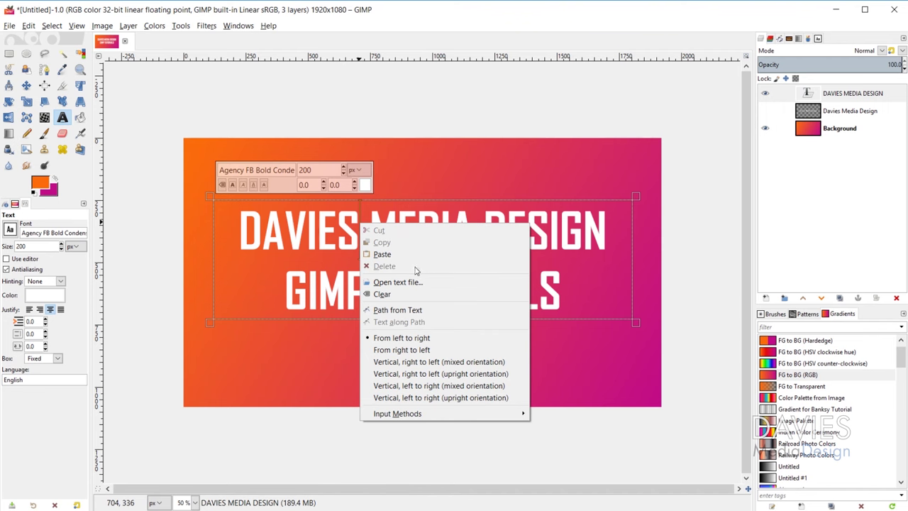
click(302, 239)
drag(239, 229, 374, 232)
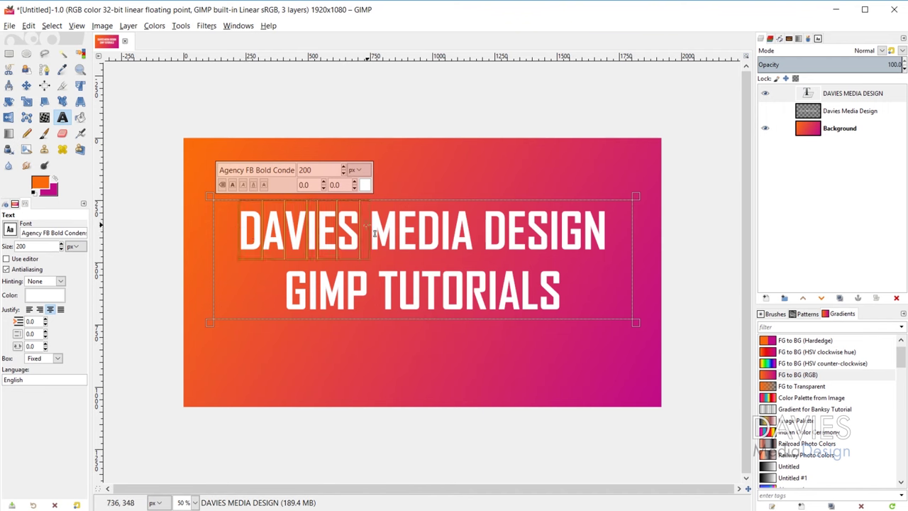
right_click(300, 234)
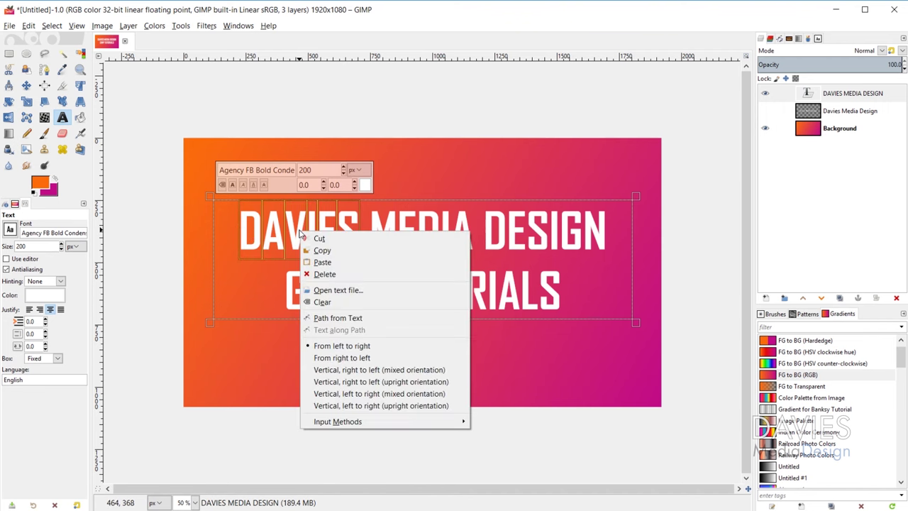
click(319, 239)
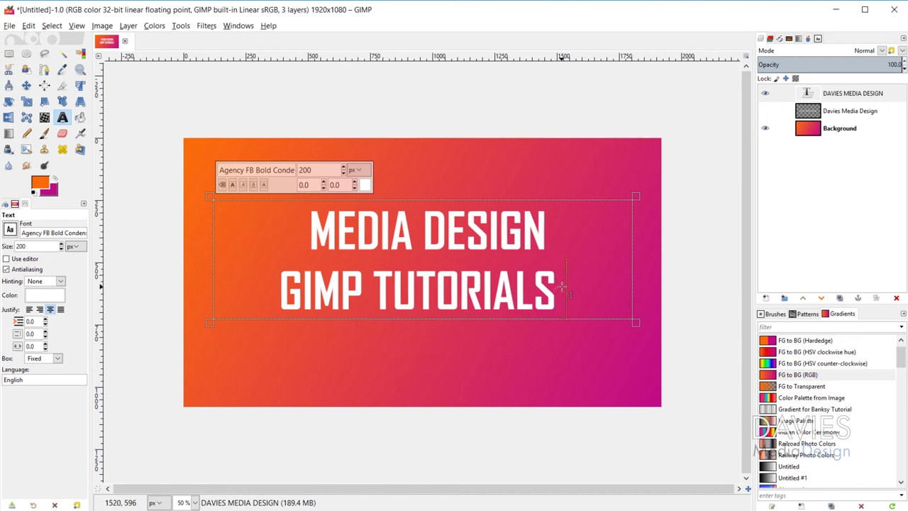
right_click(568, 285)
click(606, 316)
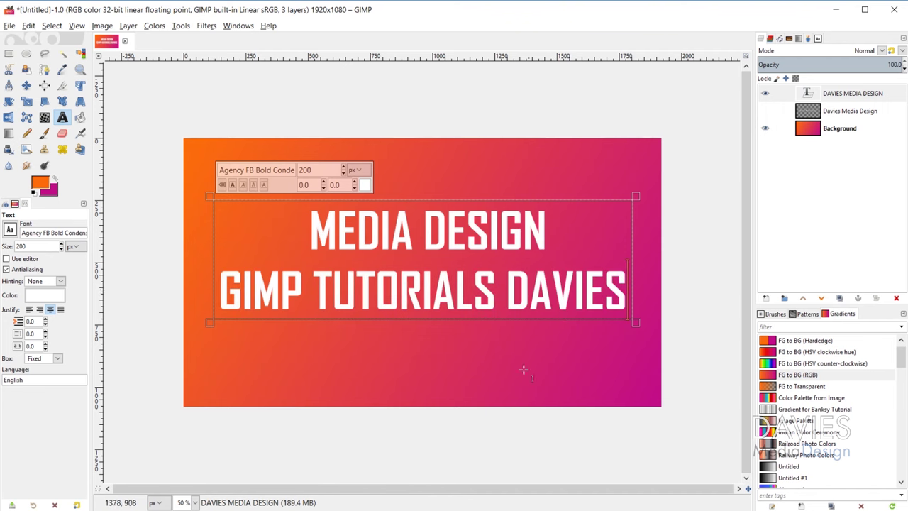
- Undo the paste and cut of DAVIES, and look over the text editing commands at the end of the second line
key(ctrl+z)
key(ctrl+z)
key(ctrl+z)
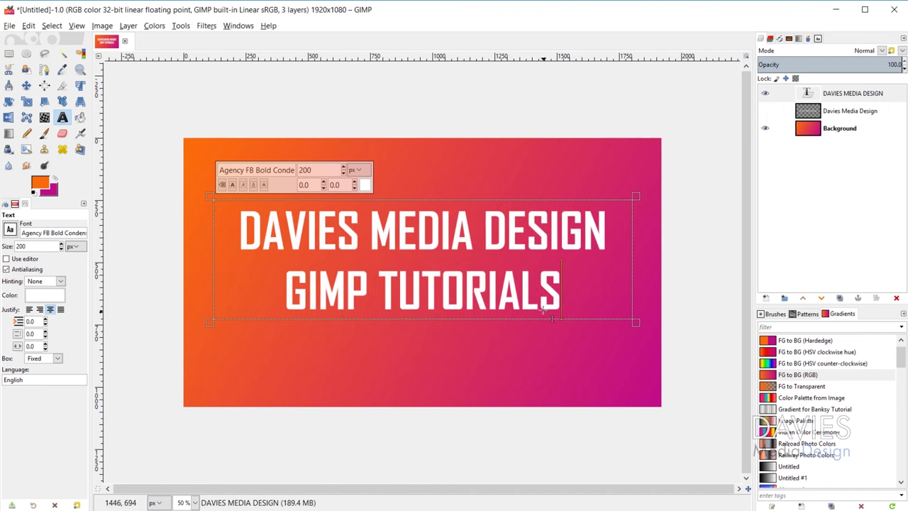
right_click(566, 272)
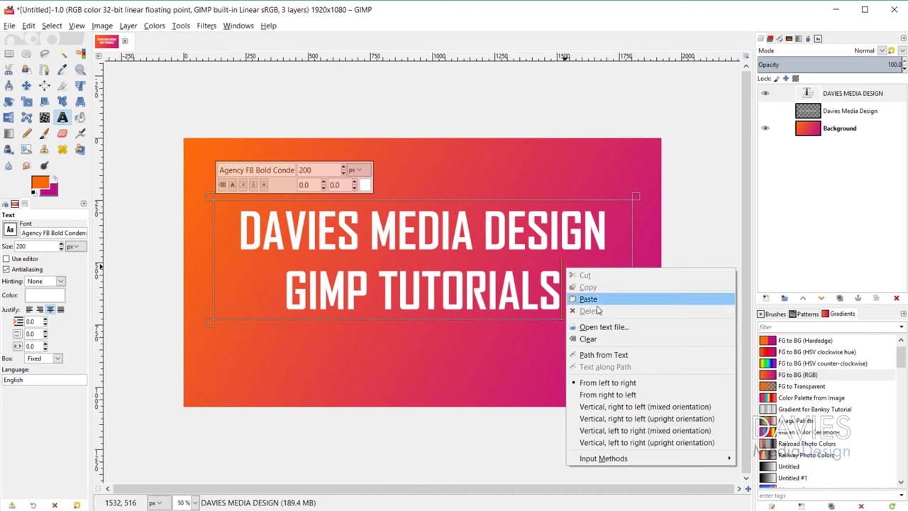
click(404, 274)
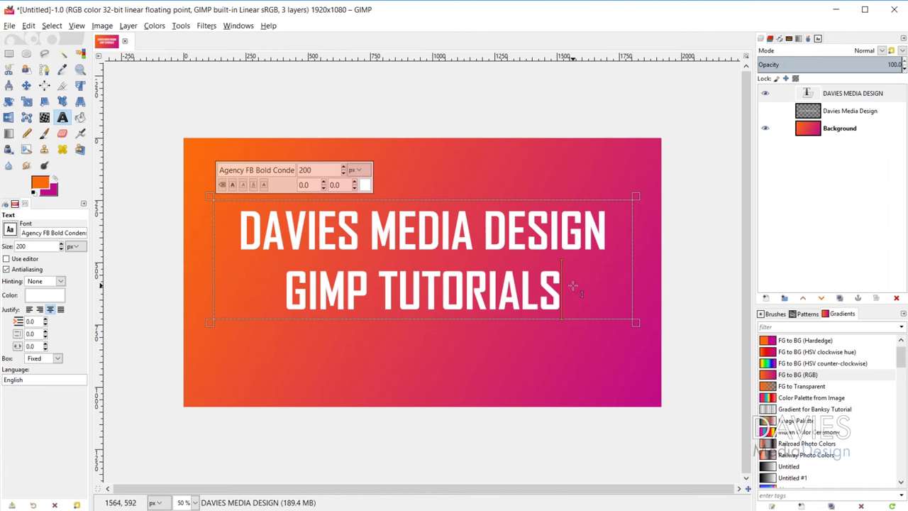
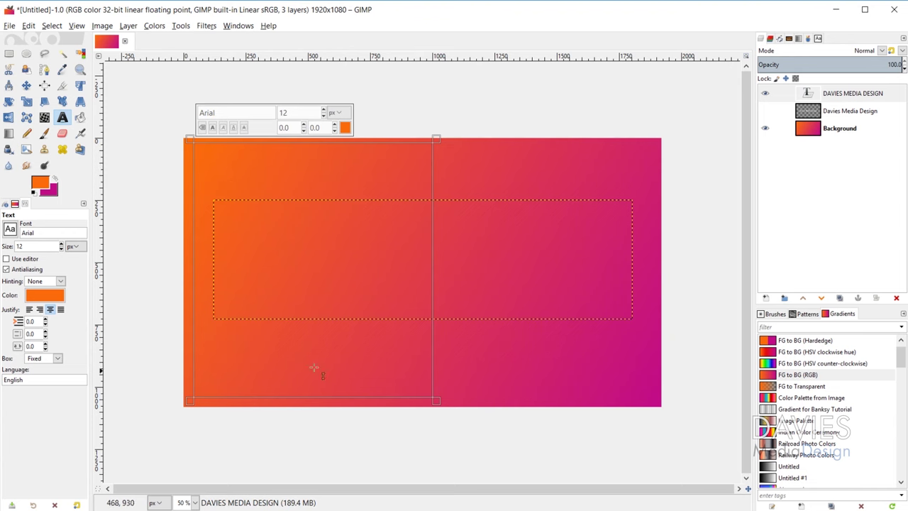
- Load Lorem Ipsum Text.txt from the GIMP Photos folder into the tall text box over the image's left half
right_click(204, 150)
click(254, 210)
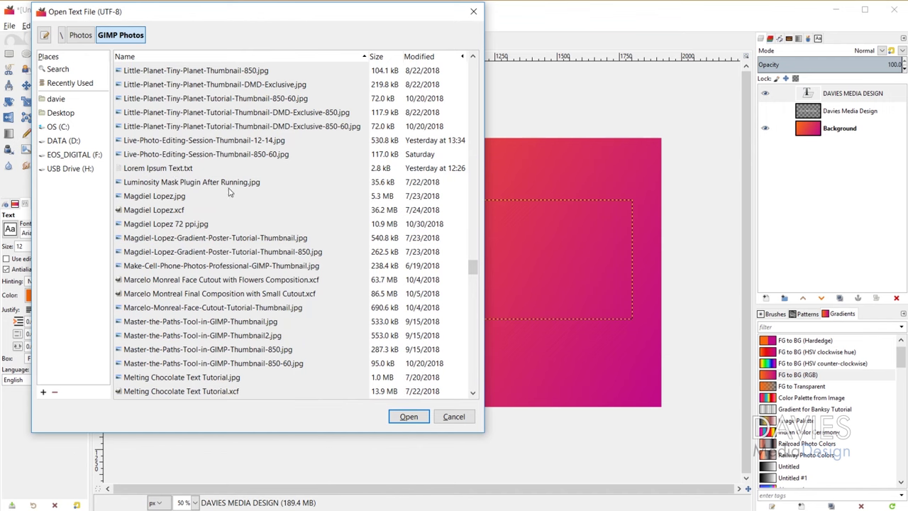
click(188, 171)
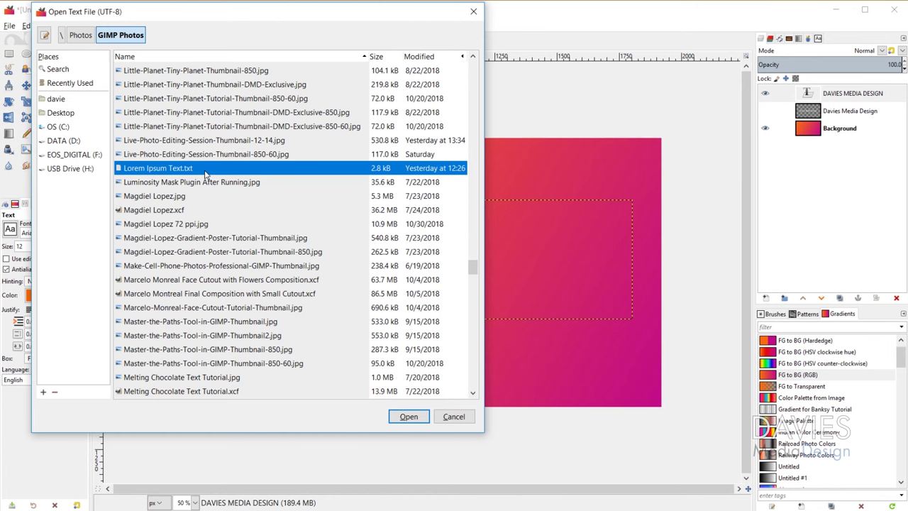
click(408, 416)
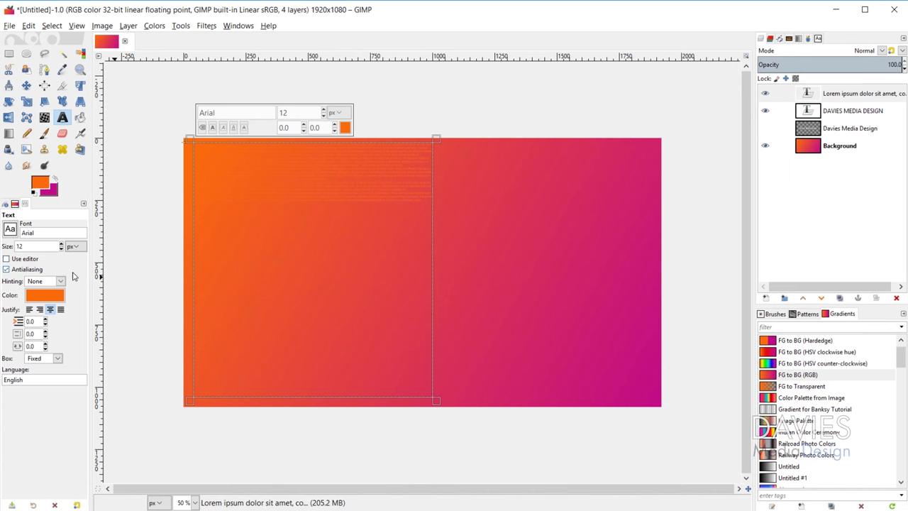
- Set the color of the lorem ipsum text to white (ffffff)
click(54, 296)
click(102, 359)
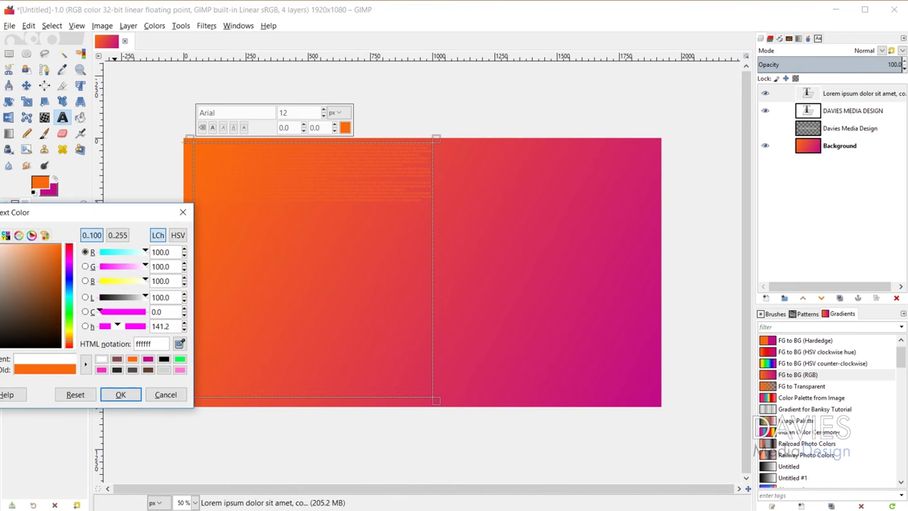
click(117, 394)
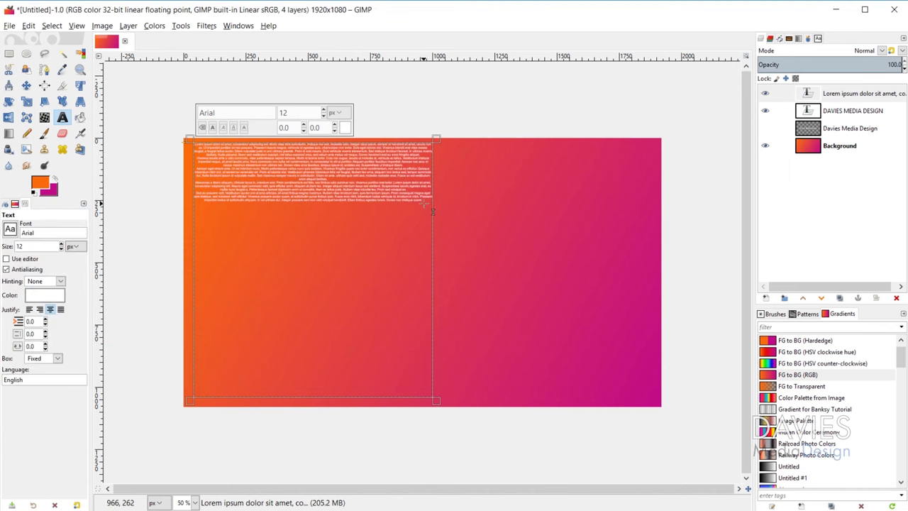
- Select the whole lorem ipsum text and enlarge it to 24 px
drag(433, 210, 174, 136)
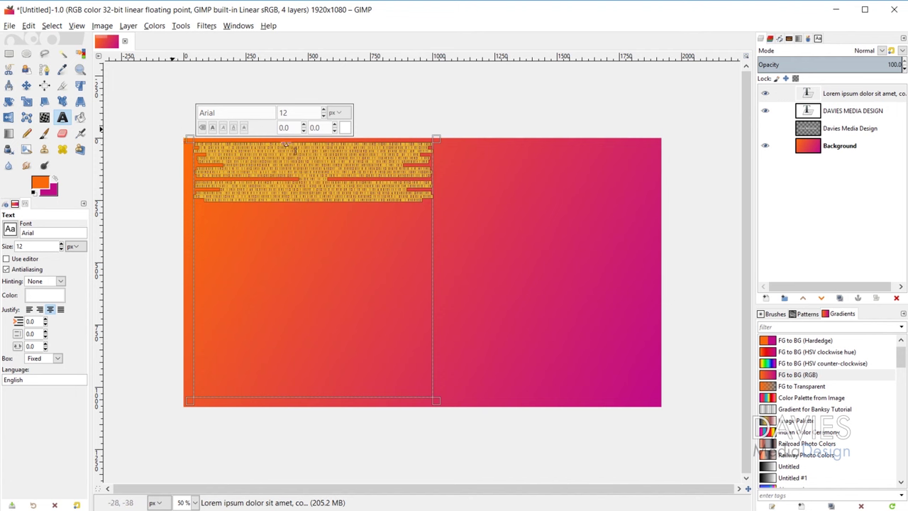
click(328, 110)
click(328, 110)
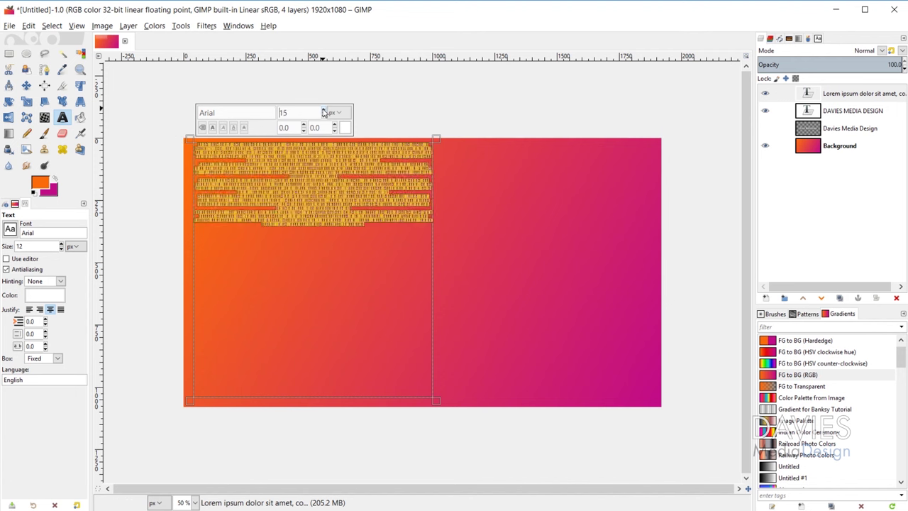
click(328, 110)
click(327, 110)
click(327, 110)
click(328, 110)
click(328, 110)
click(327, 110)
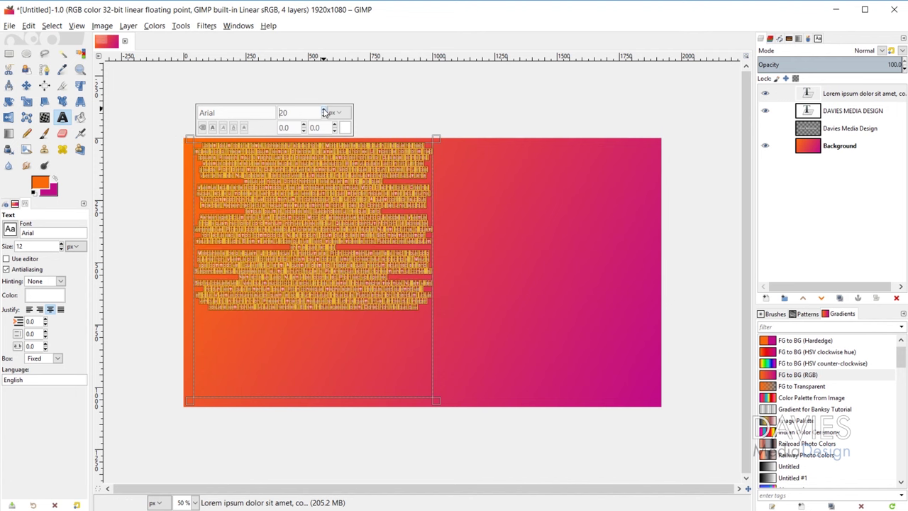
click(328, 109)
click(328, 110)
click(327, 110)
click(364, 378)
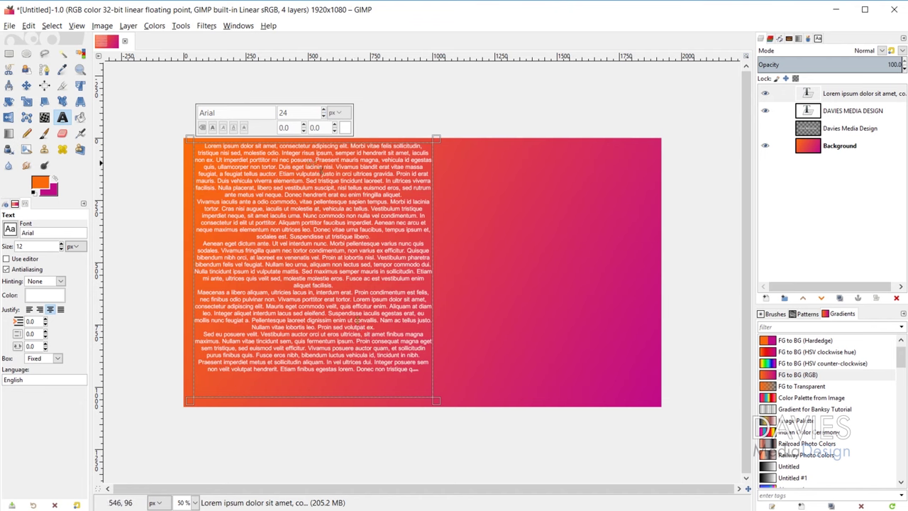
- Insert line breaks at the ends of the first three lorem ipsum paragraphs to space them apart
click(426, 195)
key(Return)
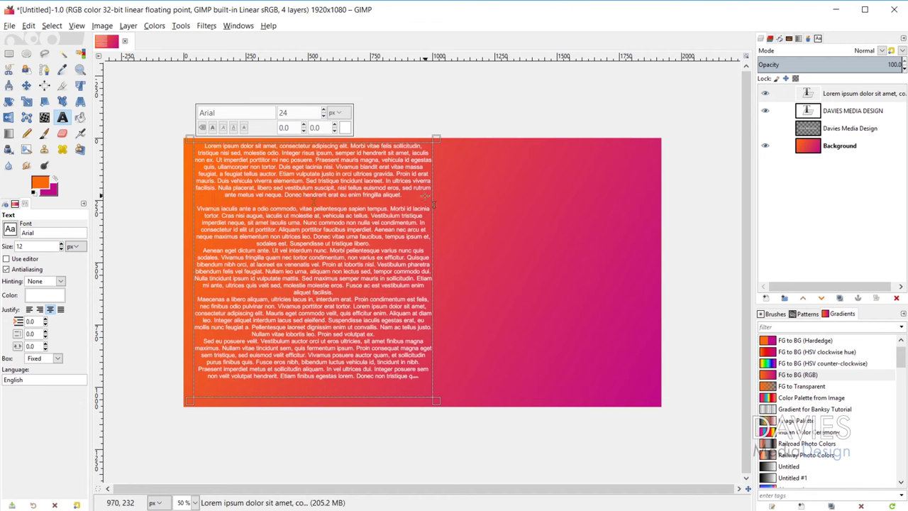
click(383, 244)
key(Return)
click(359, 299)
key(Return)
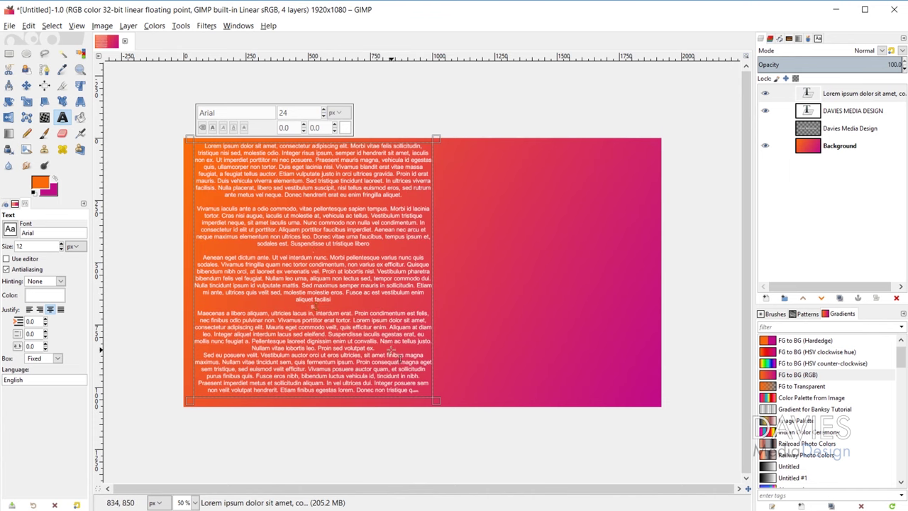
- Correct the misplaced break after the third paragraph and add a blank line between the fourth and fifth paragraphs
key(BackSpace)
key(Return)
key(BackSpace)
key(Return)
key(Down)
key(Down)
key(Down)
key(Down)
key(Down)
key(Down)
key(End)
key(Return)
- Select all of the lorem ipsum text and set its size to 23 px
click(207, 149)
drag(207, 149, 544, 501)
click(323, 117)
click(324, 117)
click(324, 117)
click(323, 110)
click(324, 110)
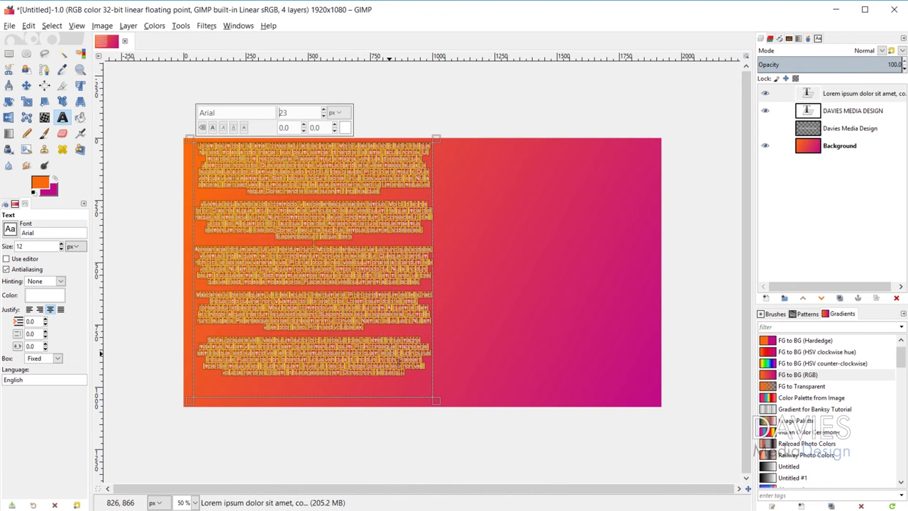
click(390, 352)
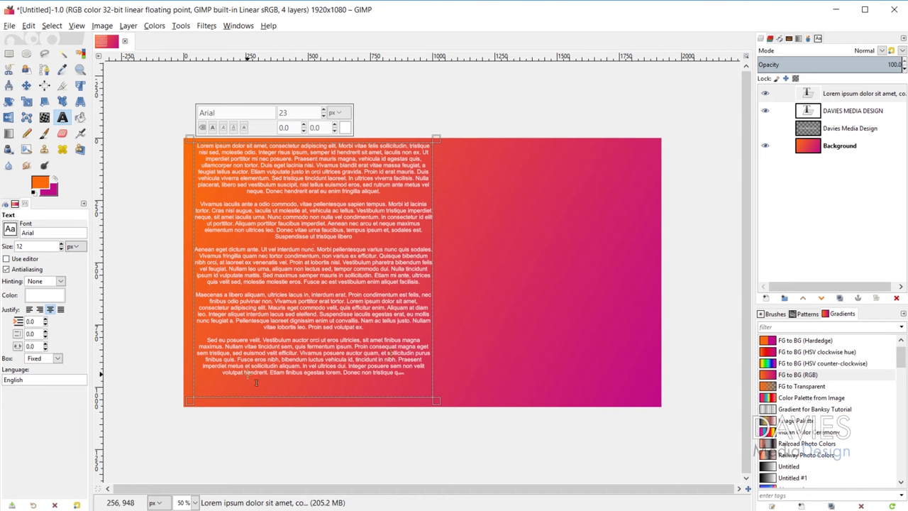
- Left-align the paragraphs, try a large first-line indent, and reset the indent to 0
click(29, 310)
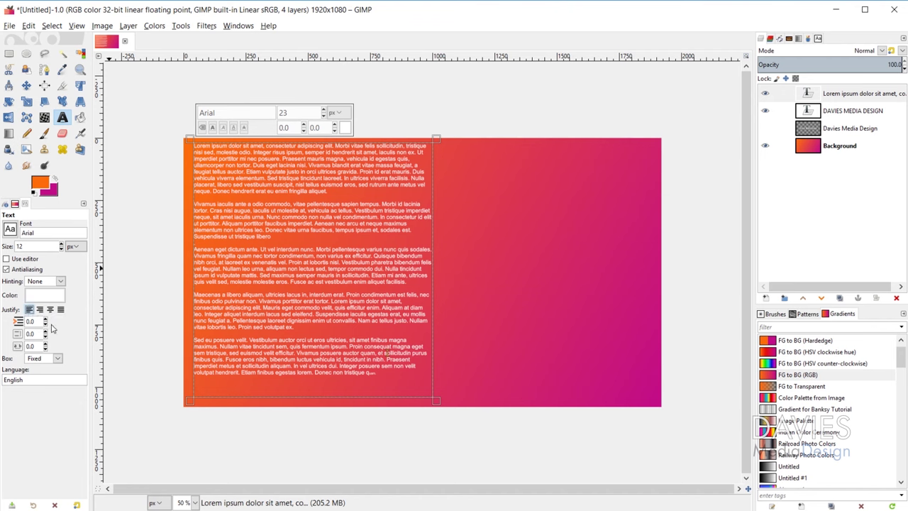
click(45, 320)
drag(46, 321, 45, 322)
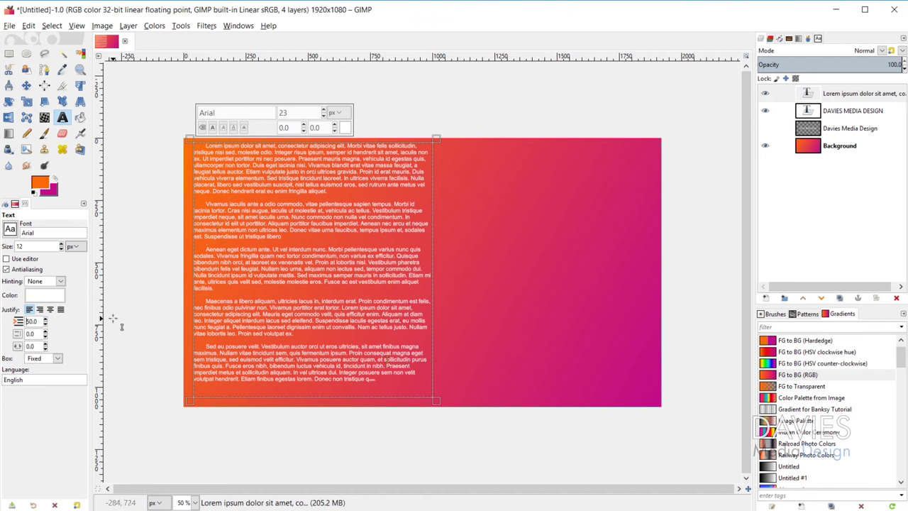
scroll(47, 323, up, 20)
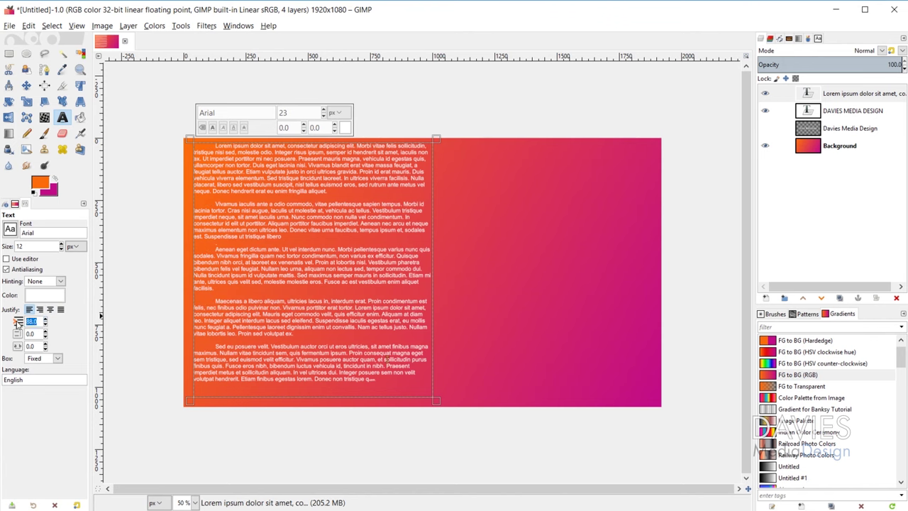
triple_click(32, 321)
text(0)
key(Return)
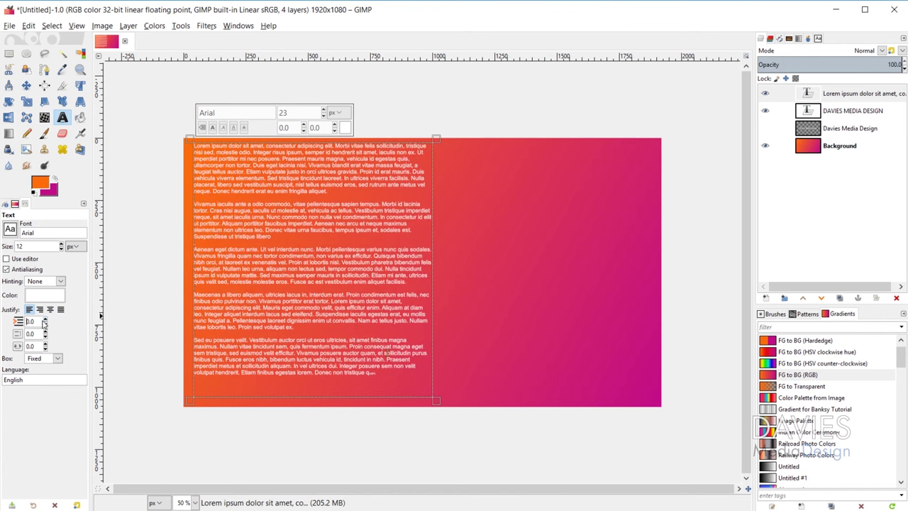
- Set the first-line indent to 50 and justify the paragraphs to fill the box width
text(50)
key(Return)
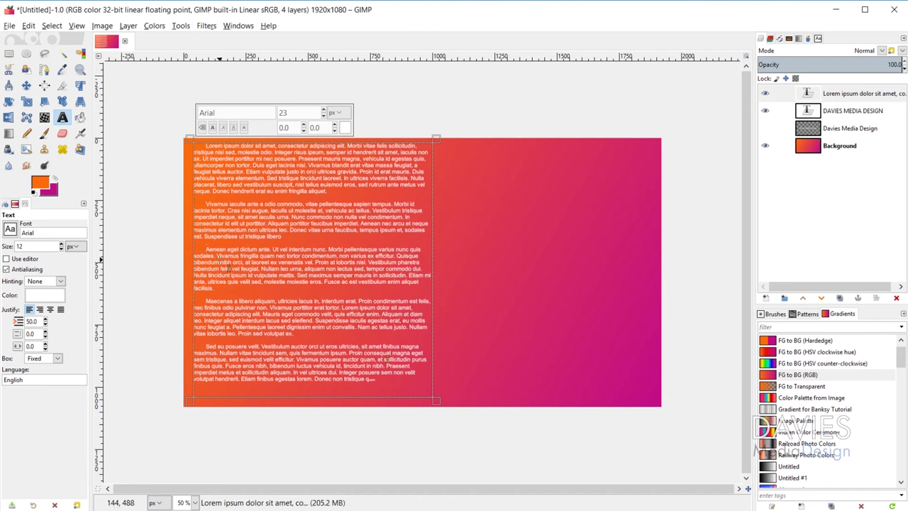
click(61, 310)
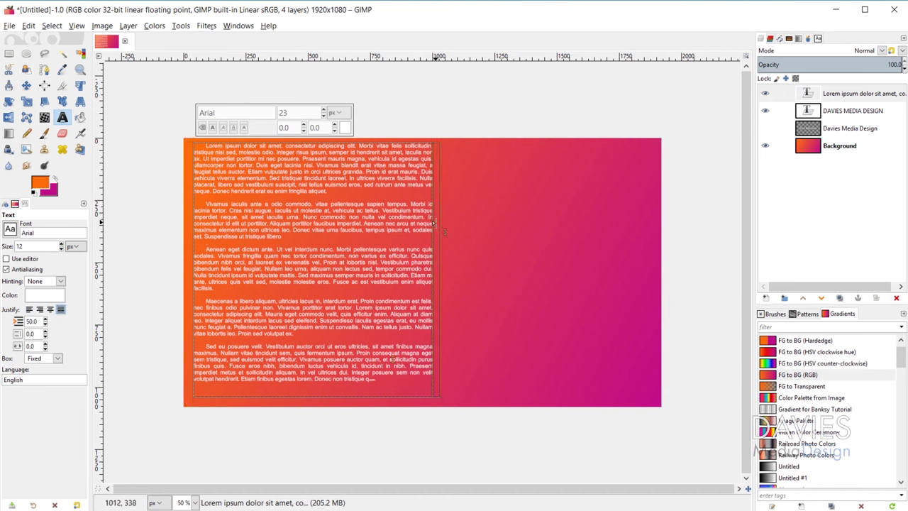
- Narrow the text box by pulling in its right edge, and clear all the text from it
drag(447, 236, 408, 235)
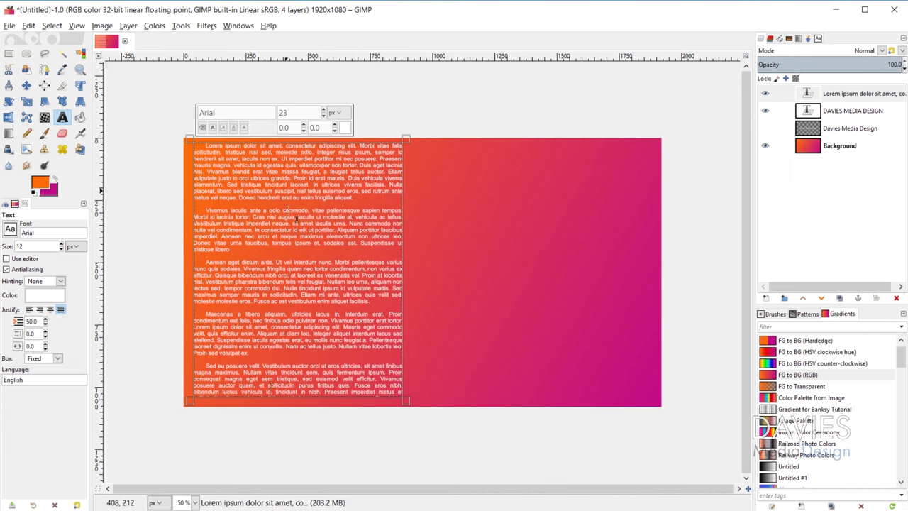
right_click(364, 258)
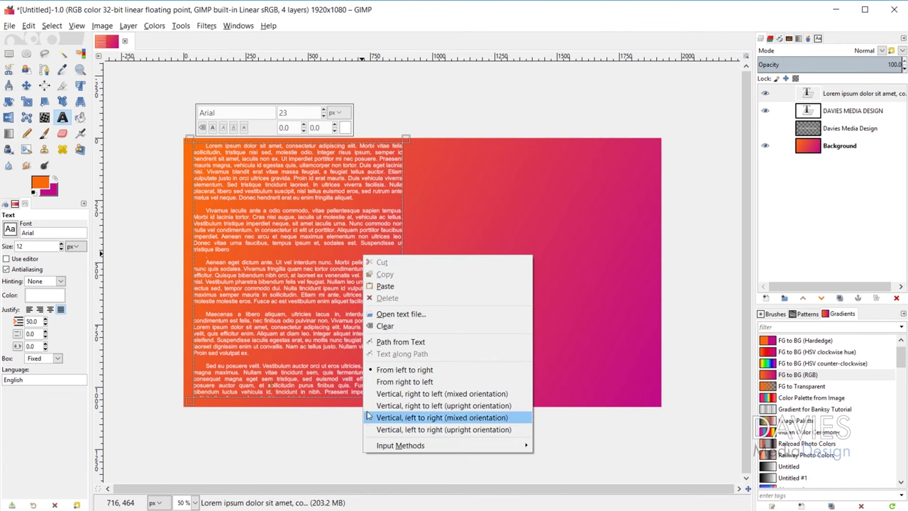
click(385, 326)
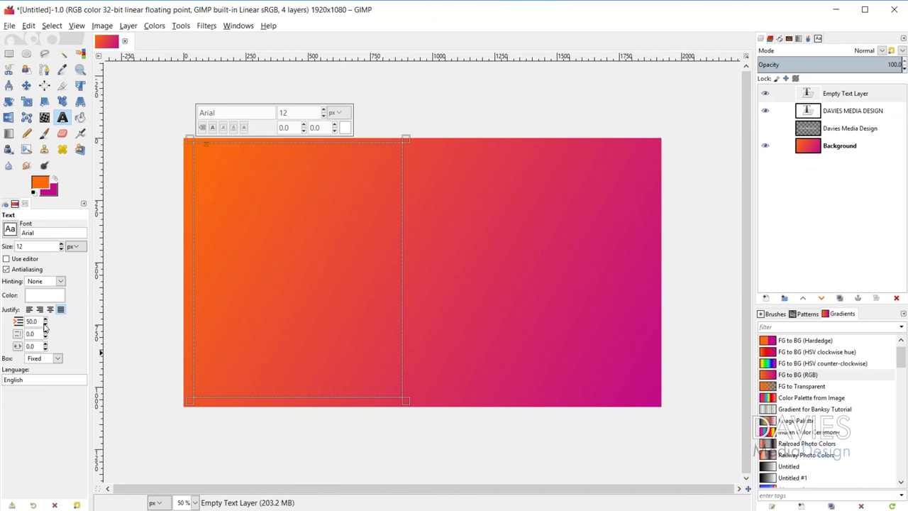
- Reset the empty text layer's first-line indent to 0, center its text, and make its text box dynamic
drag(38, 322, 11, 319)
text(0)
click(49, 310)
click(57, 358)
click(42, 372)
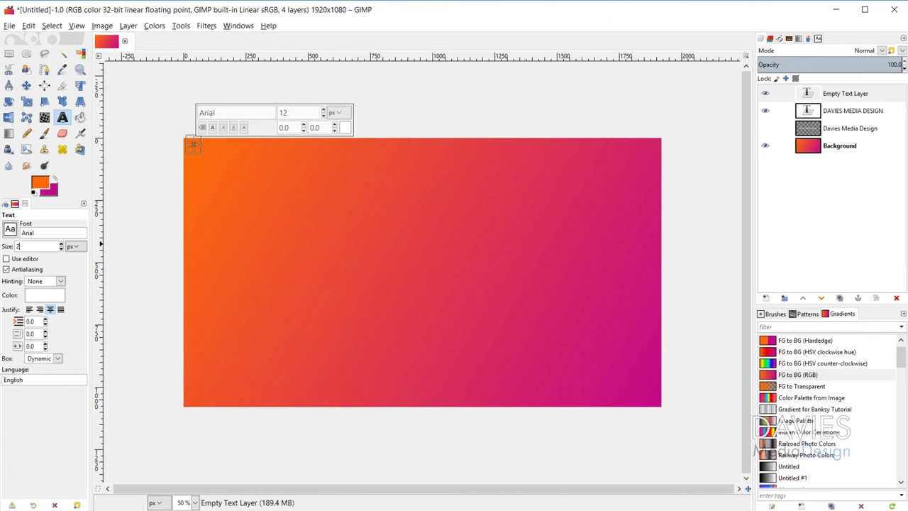
- Enter DAVIES MEDIA DESIGN on the empty text layer in Agency FB Bold Condensed at 200 px
double_click(50, 232)
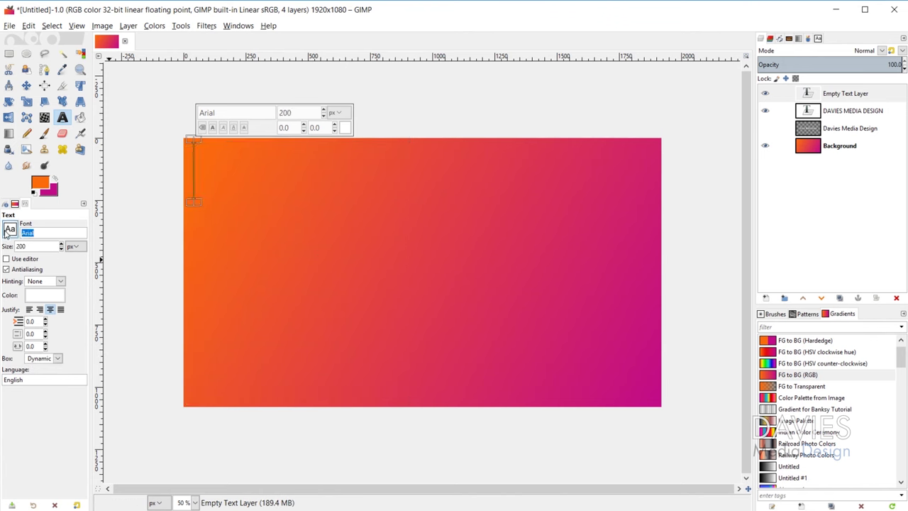
text(An)
text(g)
key(BackSpace)
key(BackSpace)
text(g)
click(24, 247)
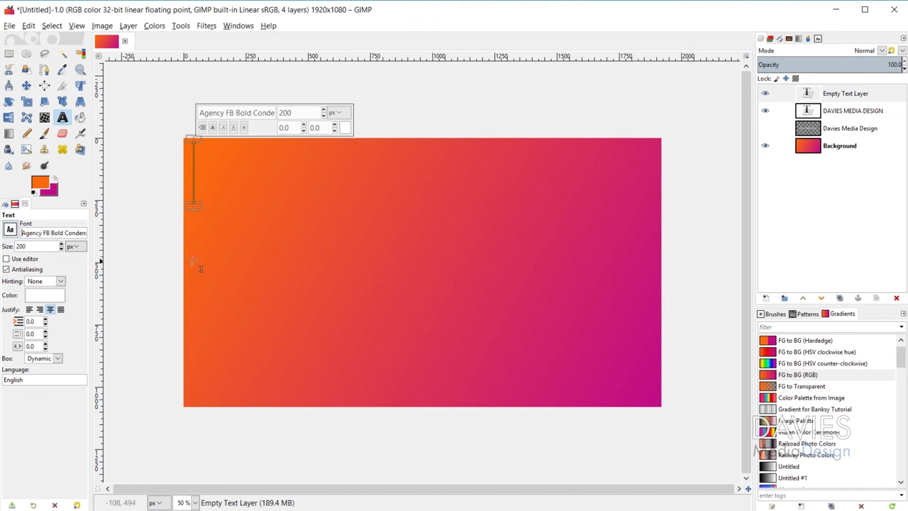
text(DAVIES)
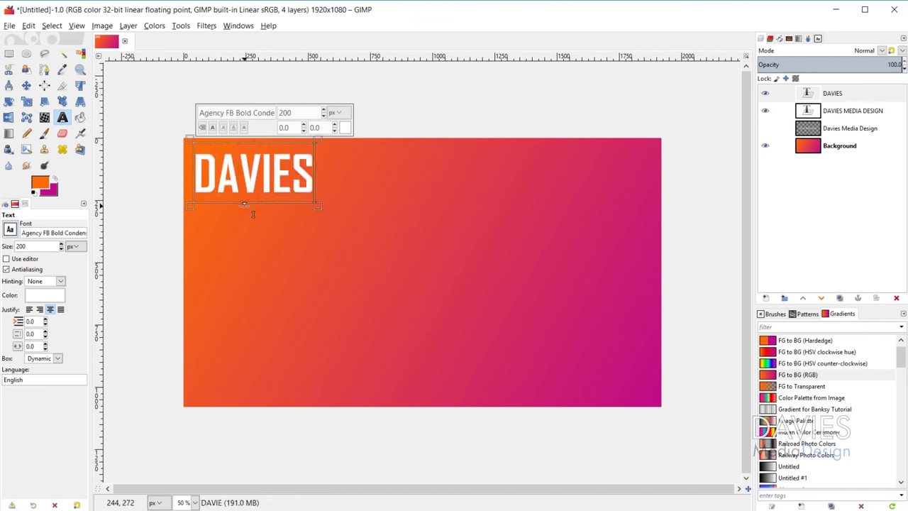
text( MEDIA DESIGN)
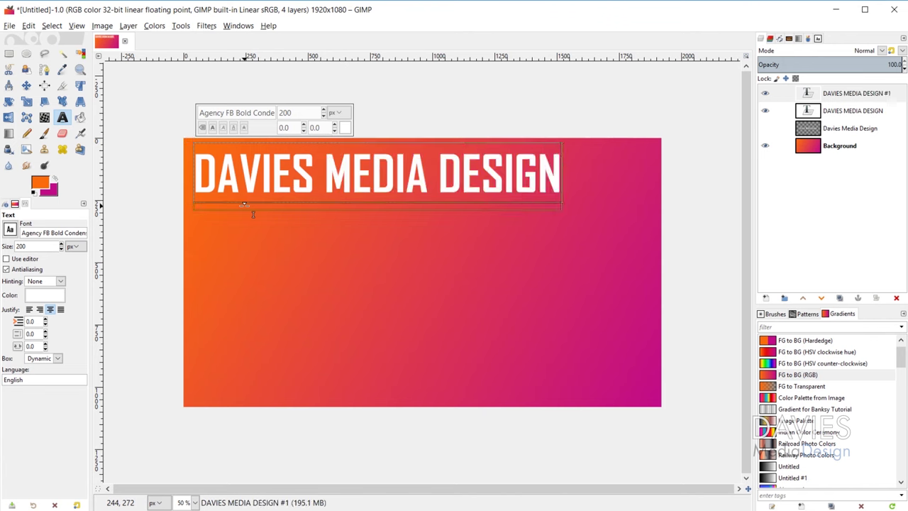
- Align the DAVIES MEDIA DESIGN title to the image's horizontal and vertical center
click(46, 85)
click(277, 174)
click(31, 248)
click(31, 265)
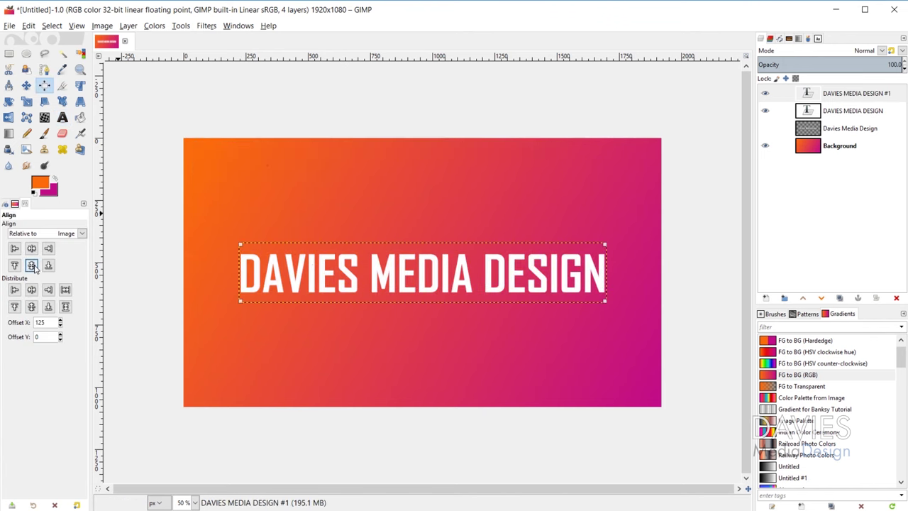
- Create a path from the centered title text and make that path visible
key(m)
click(62, 117)
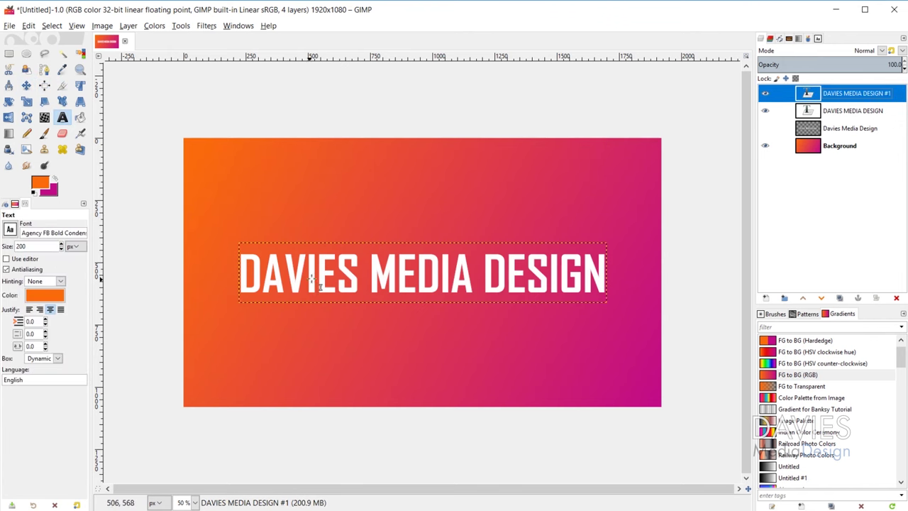
click(319, 280)
right_click(320, 274)
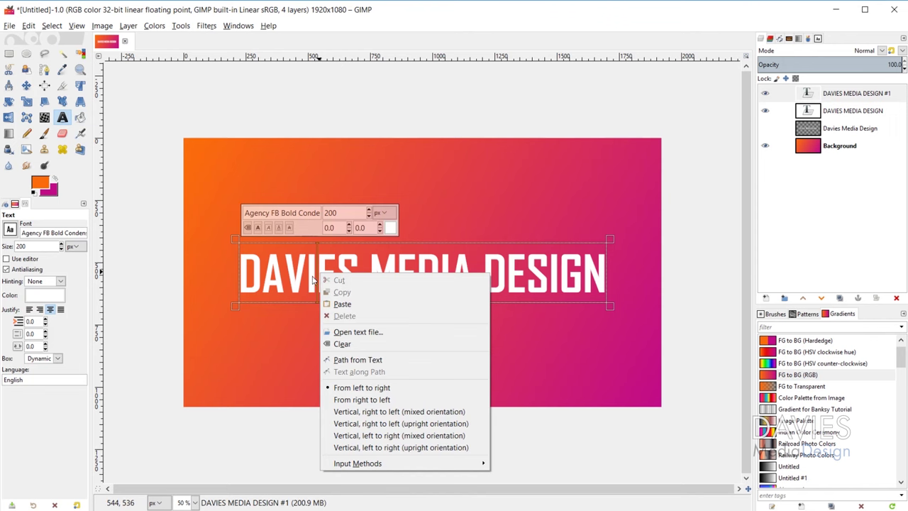
click(374, 364)
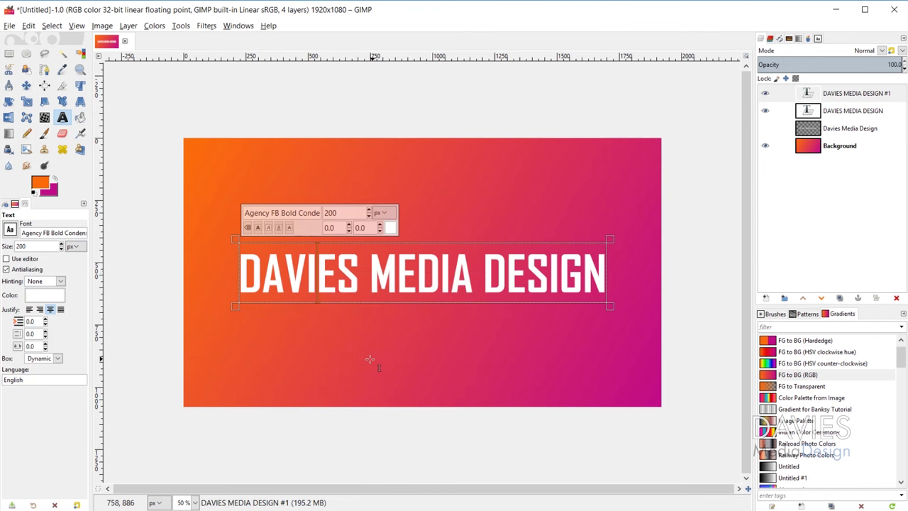
click(779, 39)
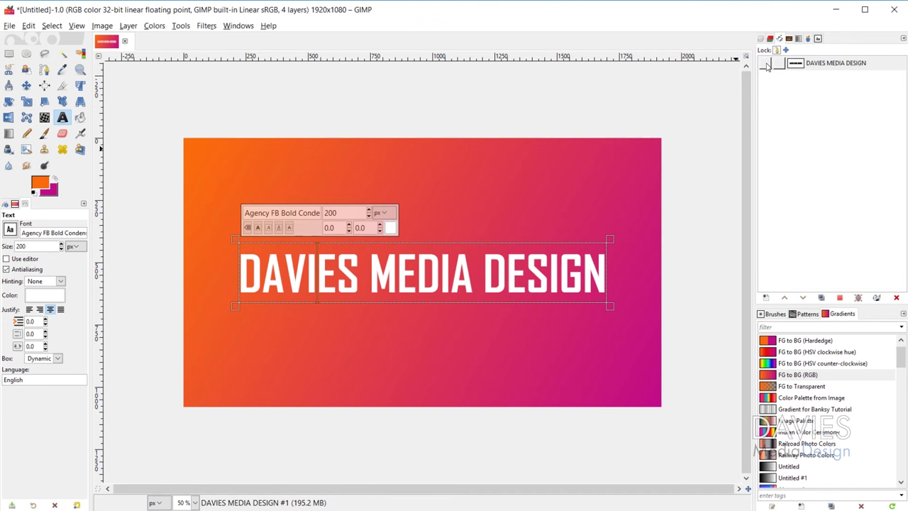
click(766, 65)
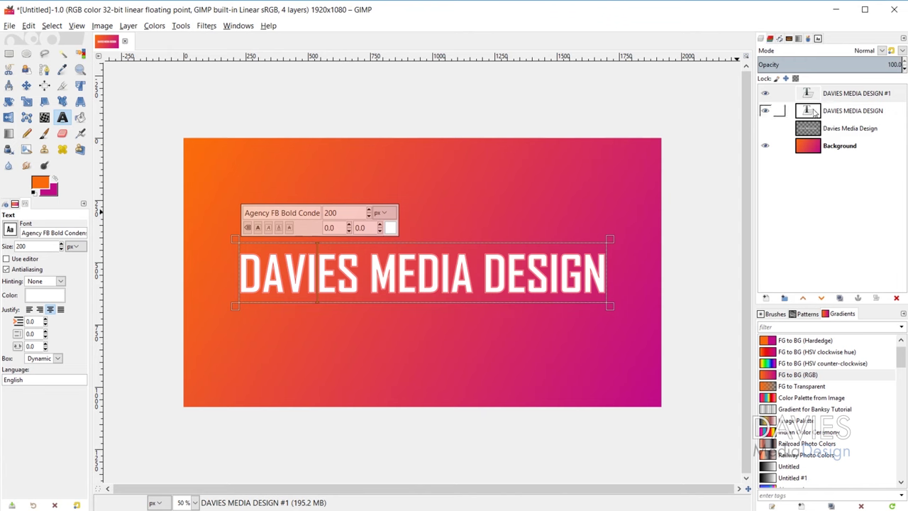
- Delete the blank DAVIES MEDIA DESIGN text layer and select the DAVIES MEDIA DESIGN #1 layer
click(779, 110)
click(895, 298)
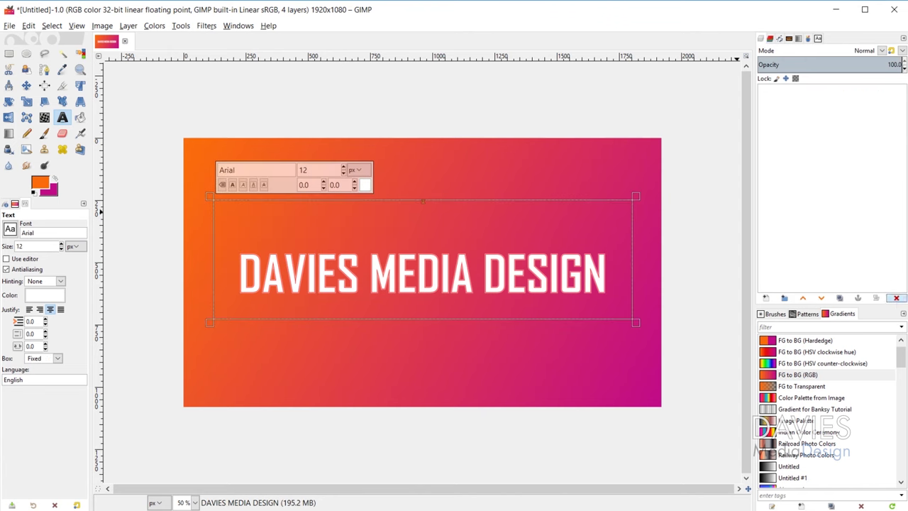
click(810, 94)
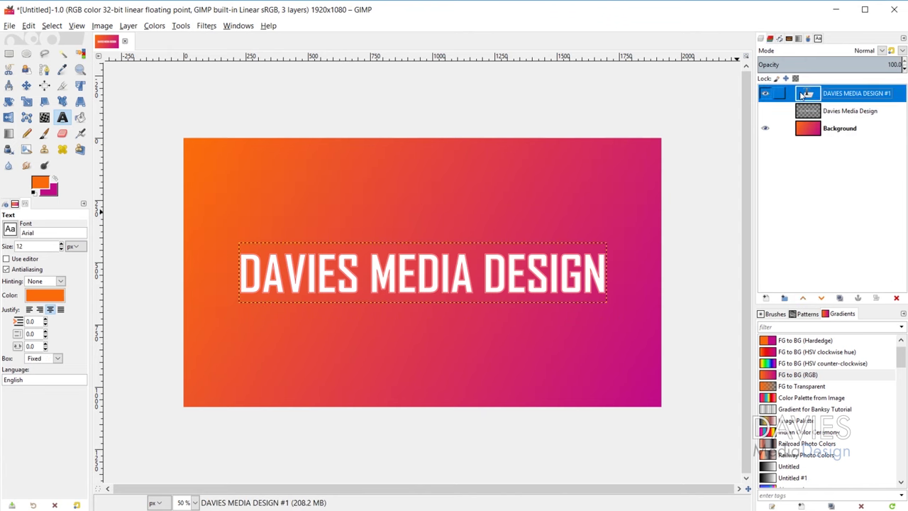
- Add a new transparent layer named Text Outline above the title layer
click(765, 298)
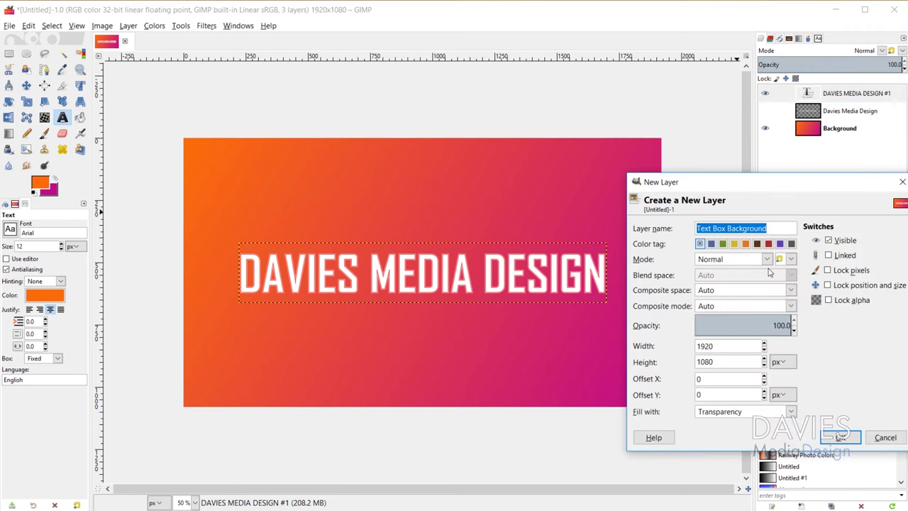
text(tEXT oUT)
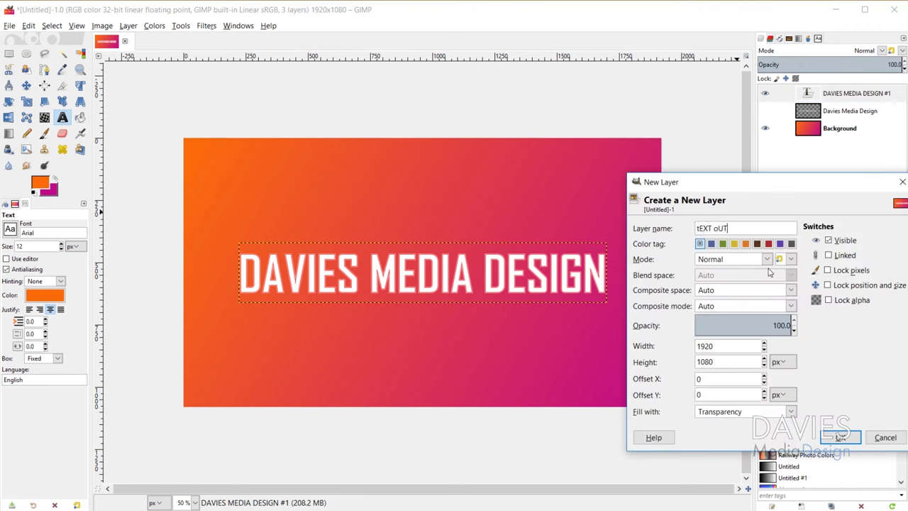
key(BackSpace)
key(BackSpace)
key(BackSpace)
key(BackSpace)
key(BackSpace)
click(838, 437)
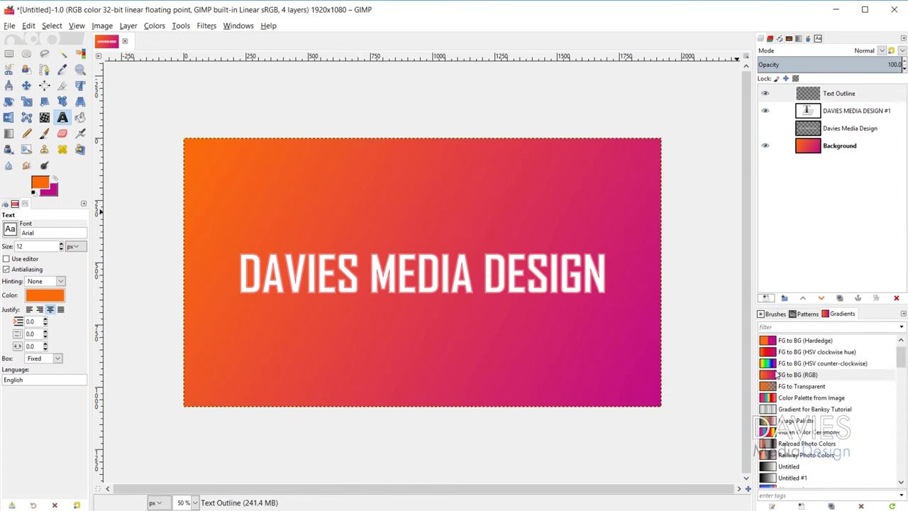
- Prepare a stroke for the DAVIES MEDIA DESIGN path with a 5 px solid color line, and expand the line style options
click(780, 39)
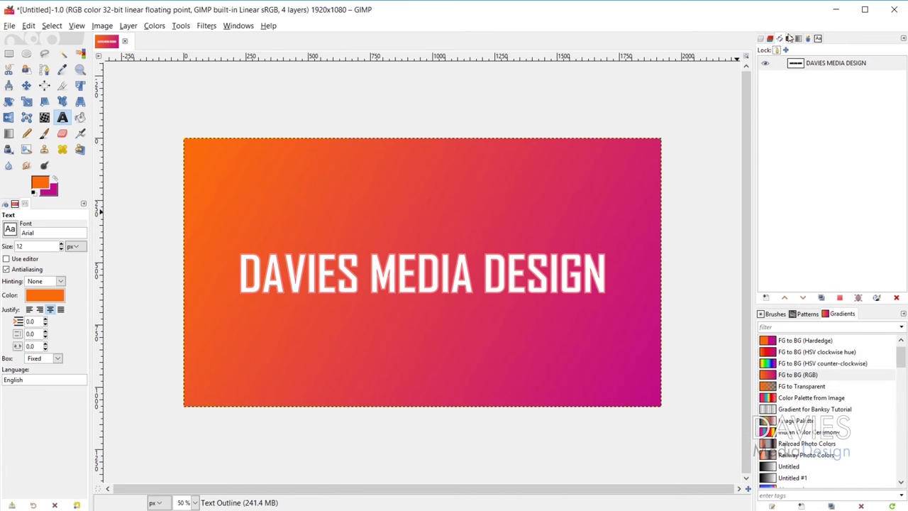
click(798, 65)
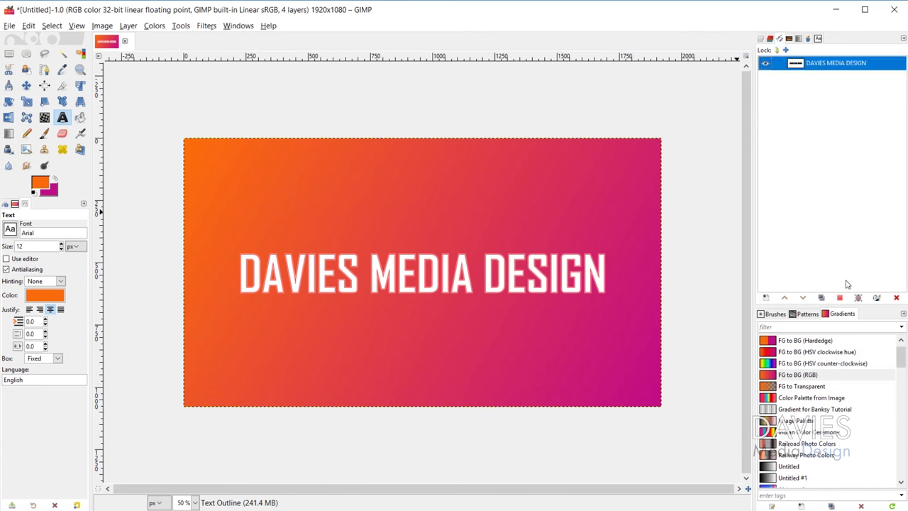
click(877, 298)
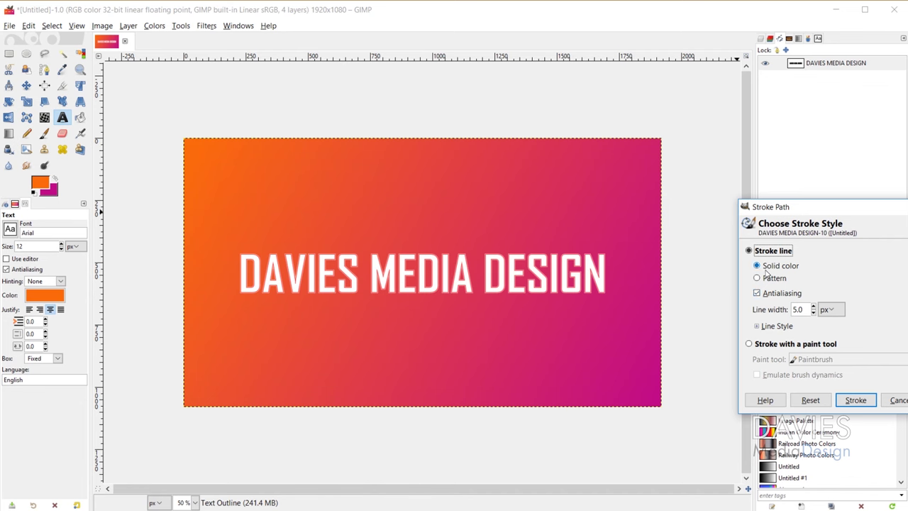
mouse_move(793, 212)
mouse_down()
mouse_move(734, 186)
mouse_move(708, 160)
mouse_up()
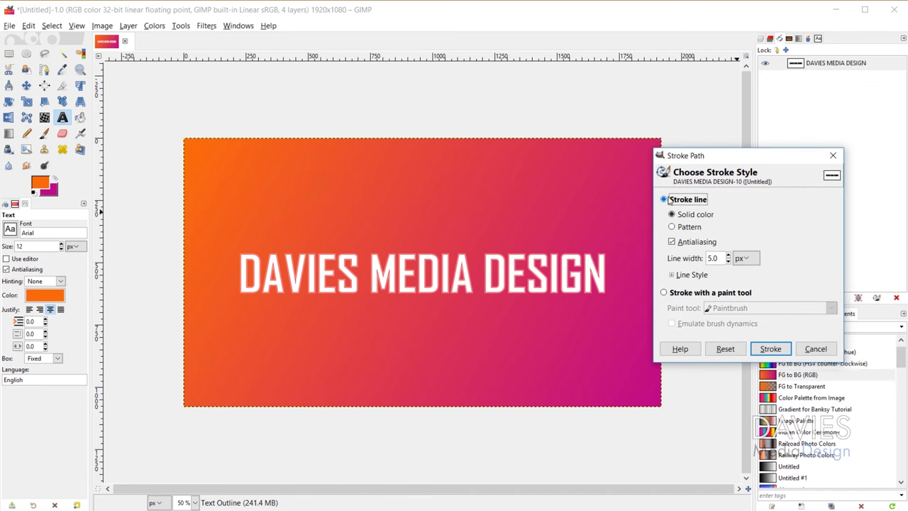
click(672, 215)
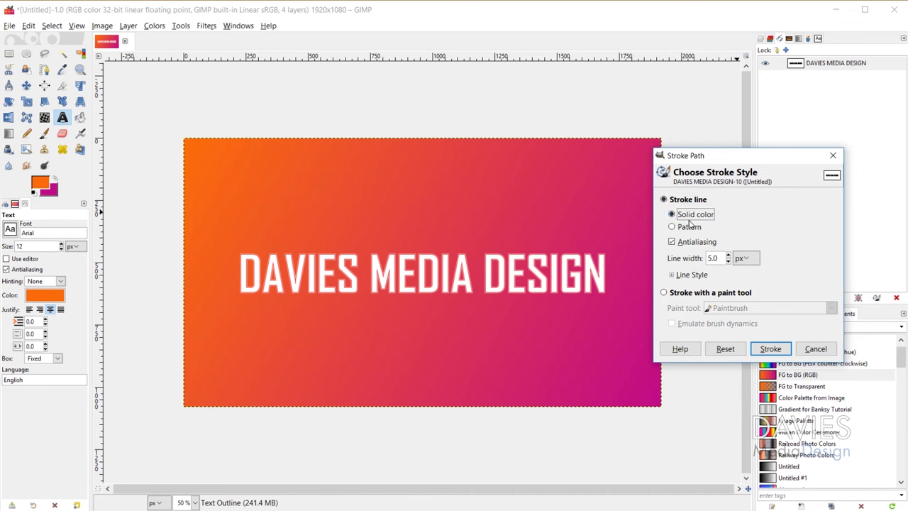
click(698, 258)
click(728, 255)
click(671, 274)
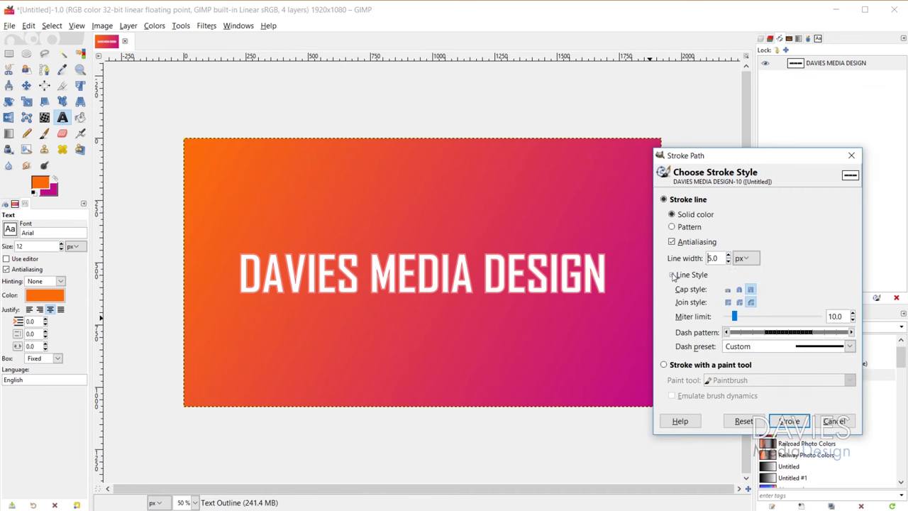
- Set the foreground color to black and stroke the text path with it on the Text Outline layer
click(40, 187)
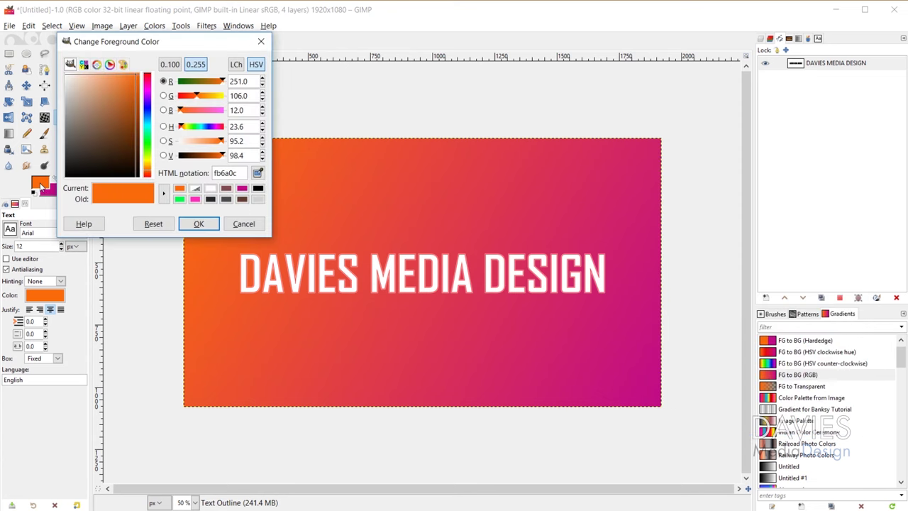
drag(103, 167, 32, 188)
click(200, 225)
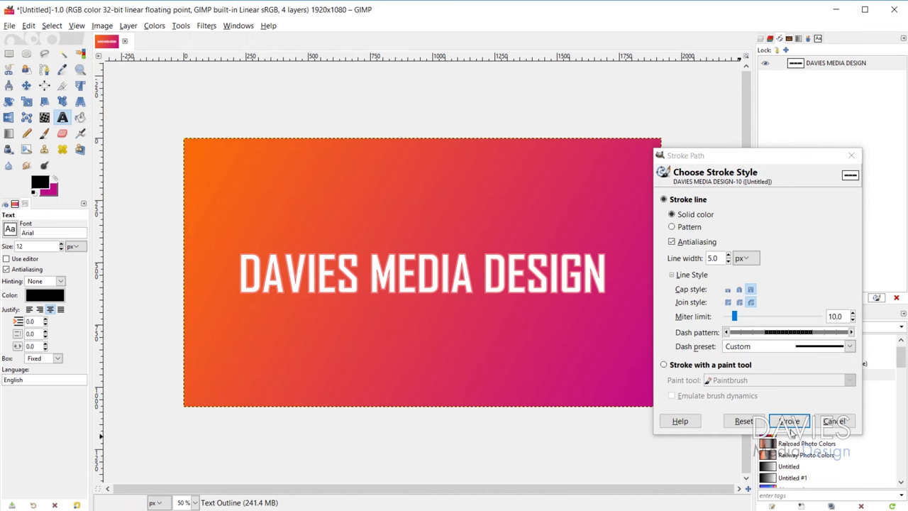
click(790, 424)
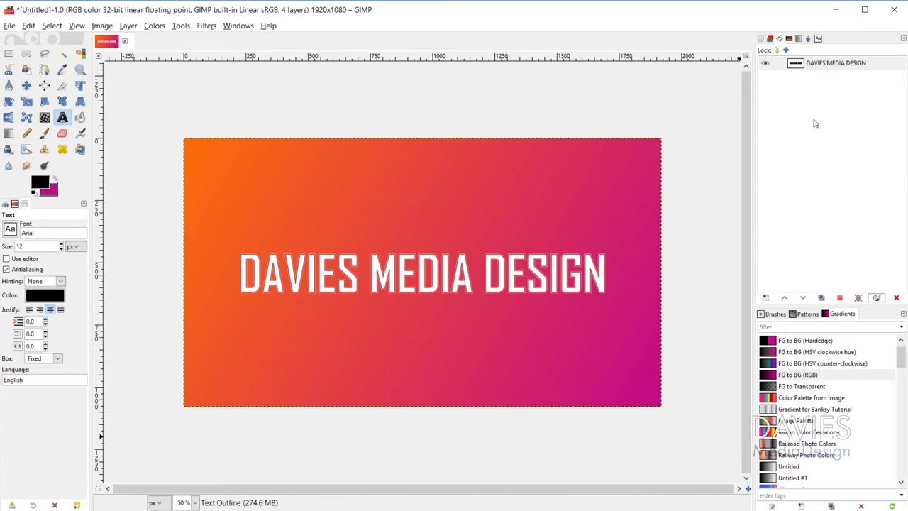
- Hide the text path and toggle the Text Outline layer off and on to compare the title
click(770, 64)
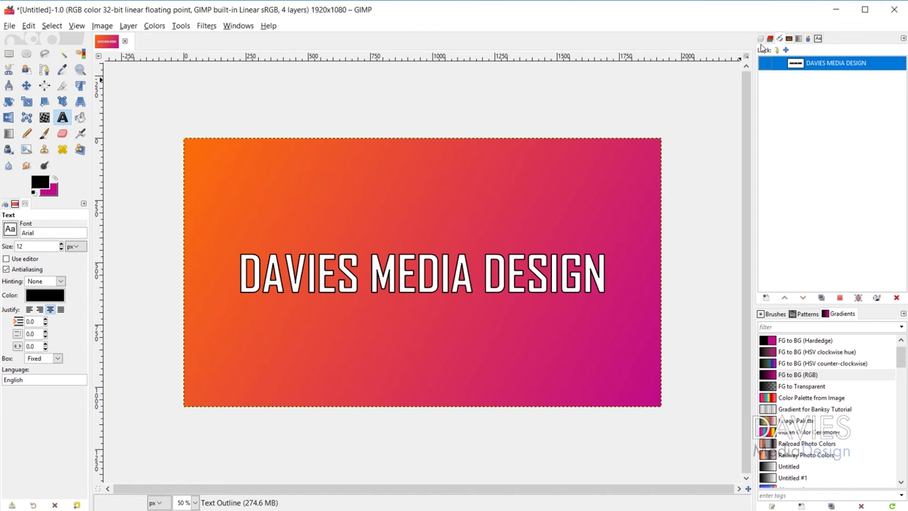
click(762, 39)
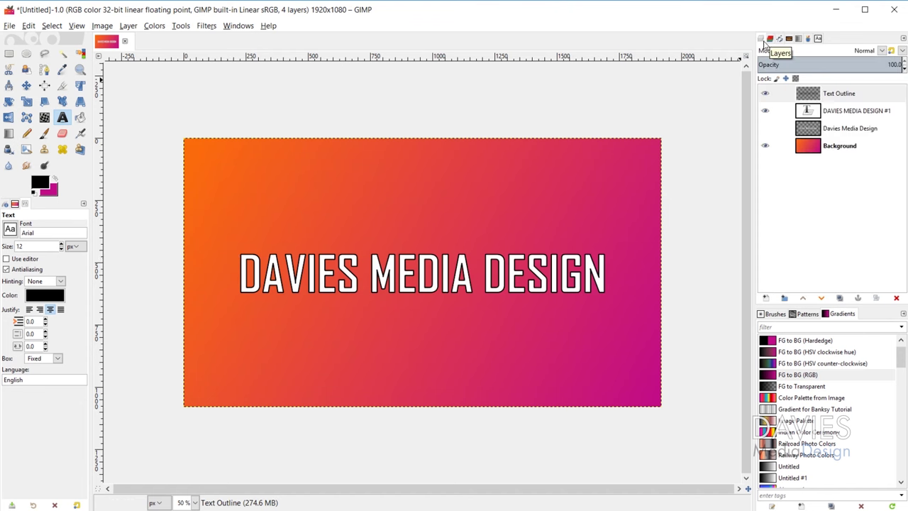
click(766, 96)
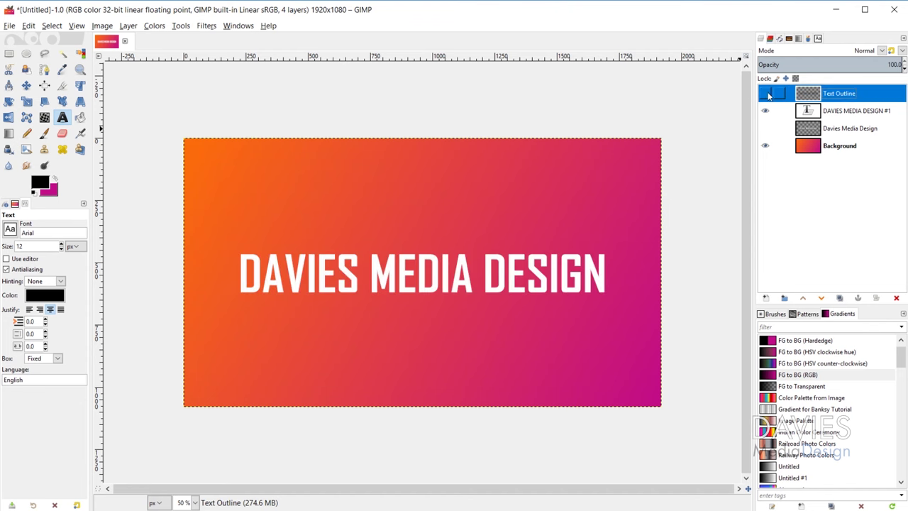
click(766, 94)
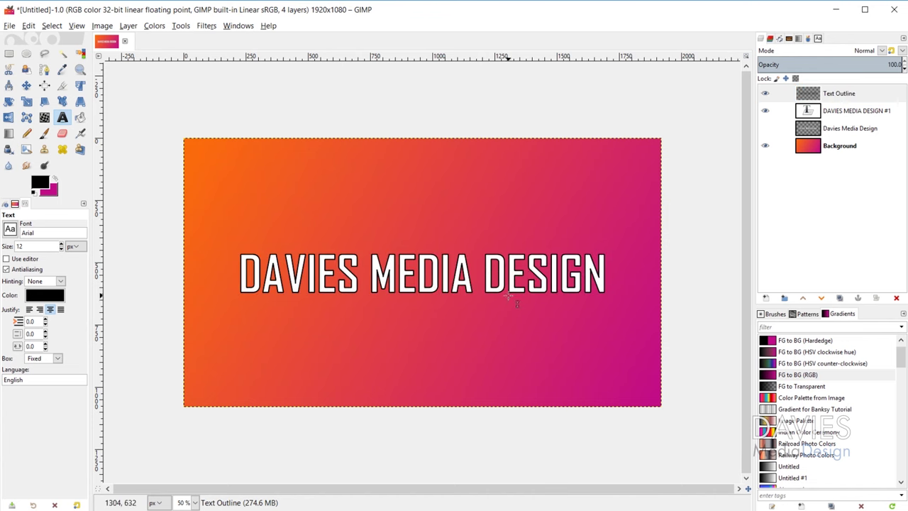
- Delete the Text Outline layer and bring up the text options for the DAVIES MEDIA DESIGN title
click(896, 298)
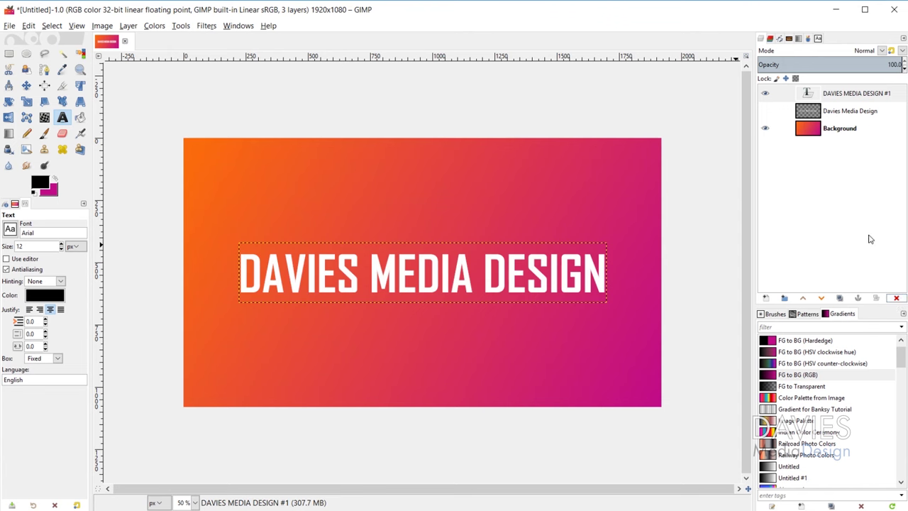
click(816, 95)
click(421, 273)
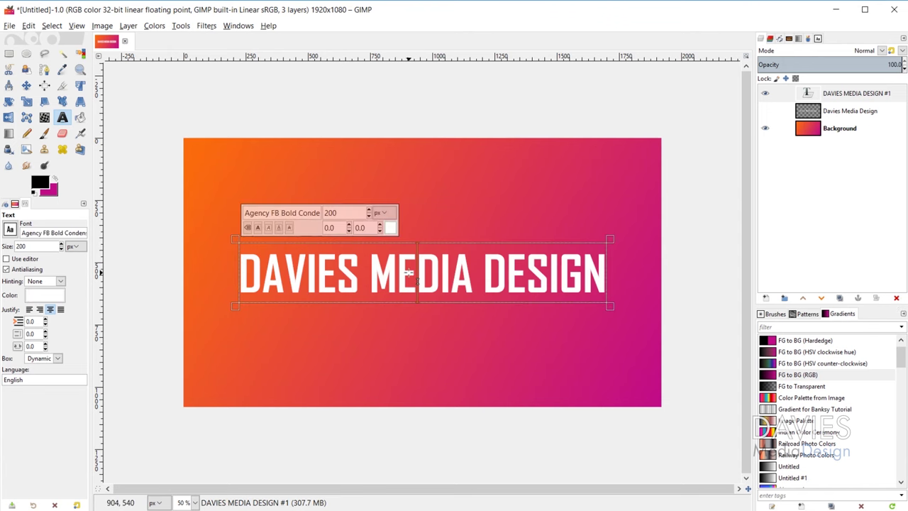
right_click(416, 271)
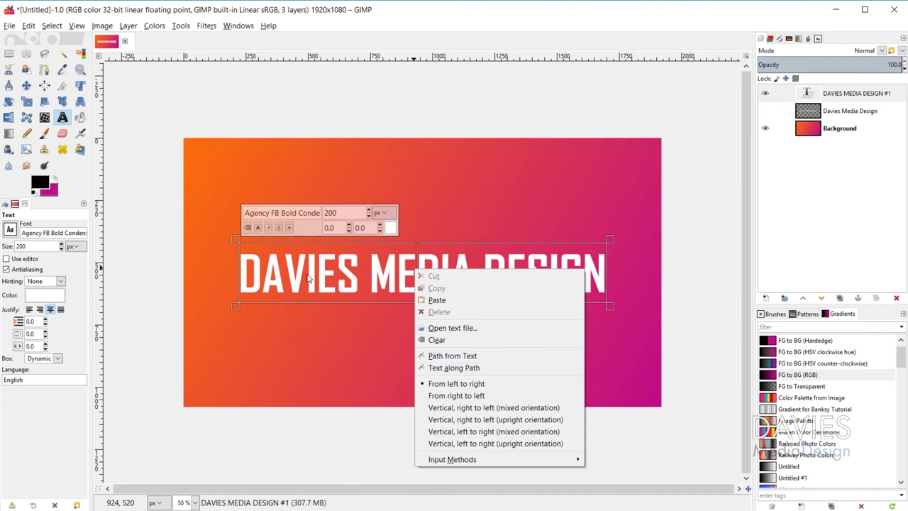
- Draw a gently curved two-point path below the title with the Paths tool and show the list of paths
click(47, 71)
click(45, 70)
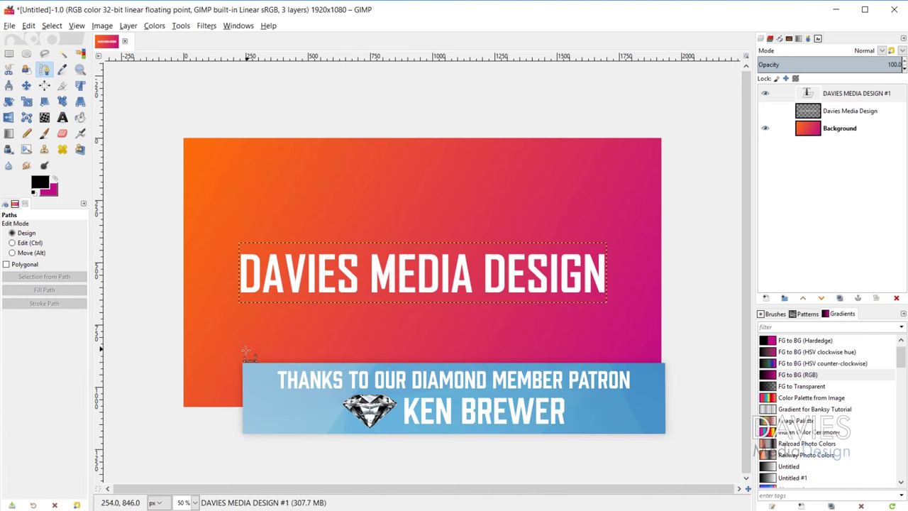
click(232, 365)
drag(603, 328, 802, 338)
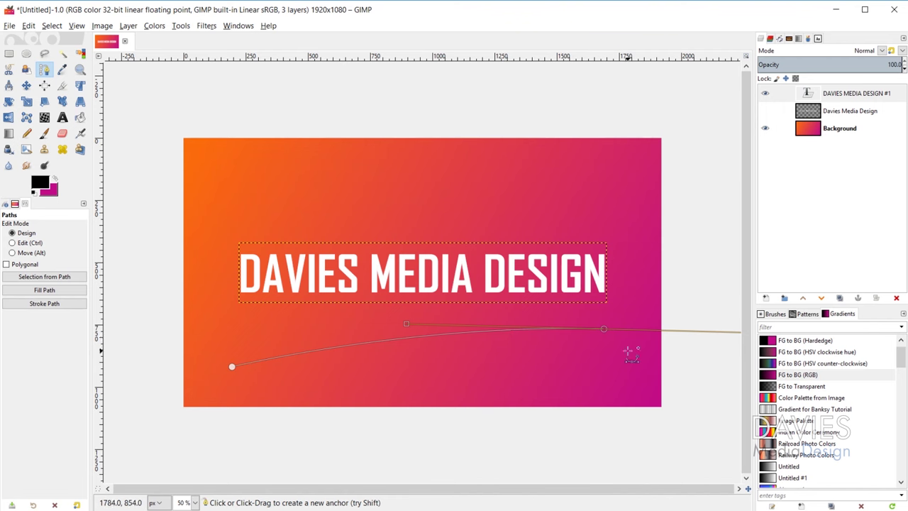
click(779, 39)
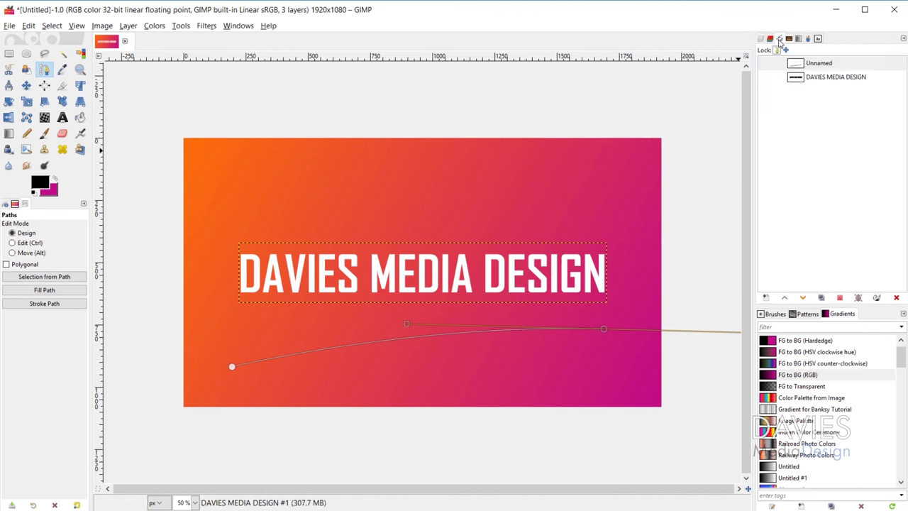
- Rename the unnamed curved path as "Curved Path" and make it visible on the canvas
double_click(830, 64)
text(C)
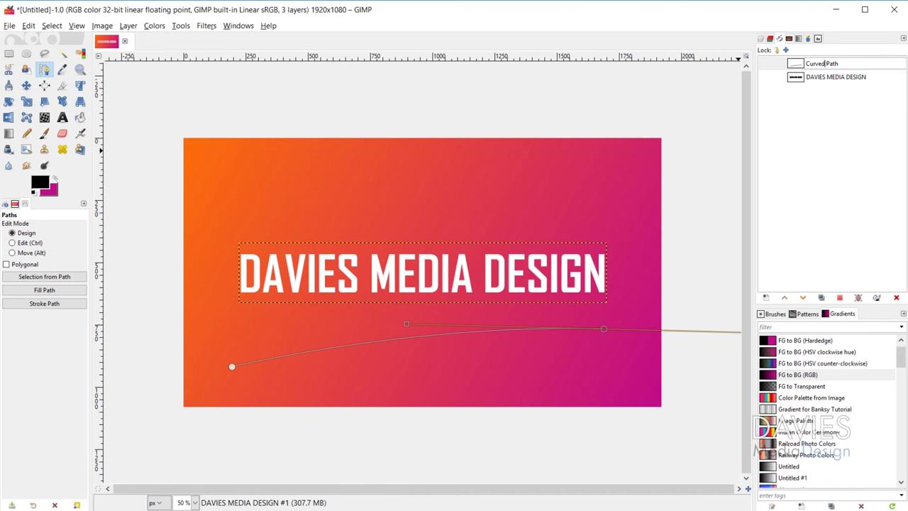
text(urved Path)
key(Return)
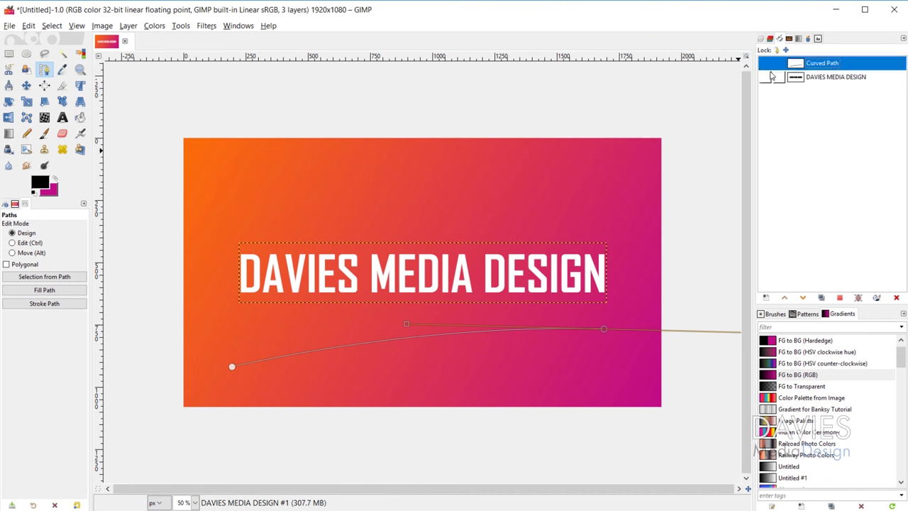
click(764, 63)
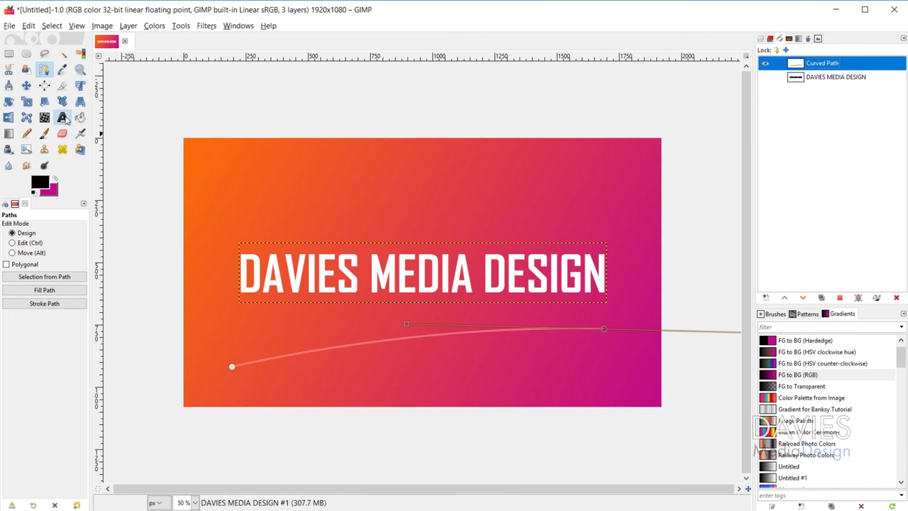
- Place the DAVIES MEDIA DESIGN title along the Curved Path with the Text tool's Text along Path command
click(62, 118)
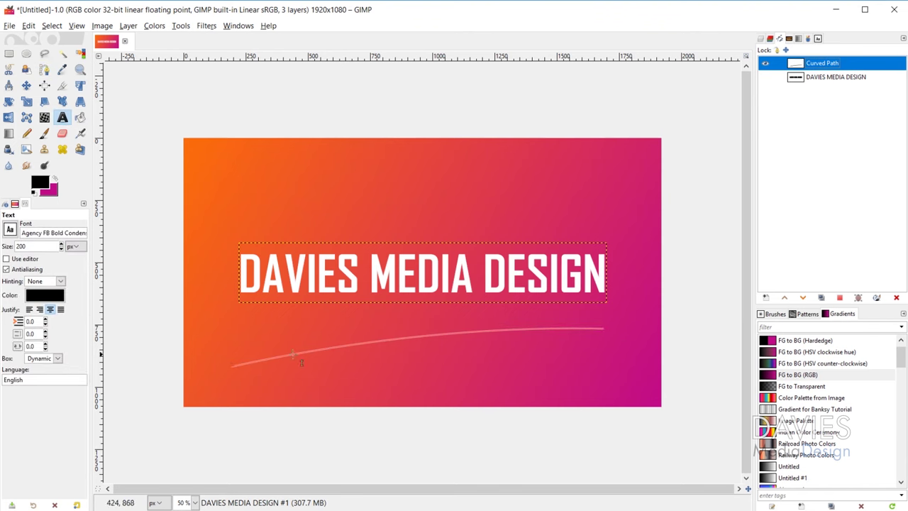
click(437, 280)
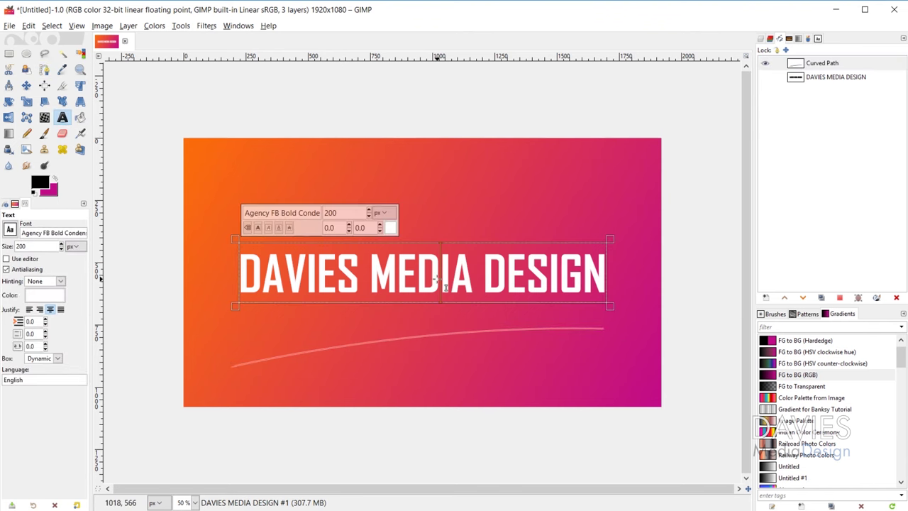
right_click(429, 278)
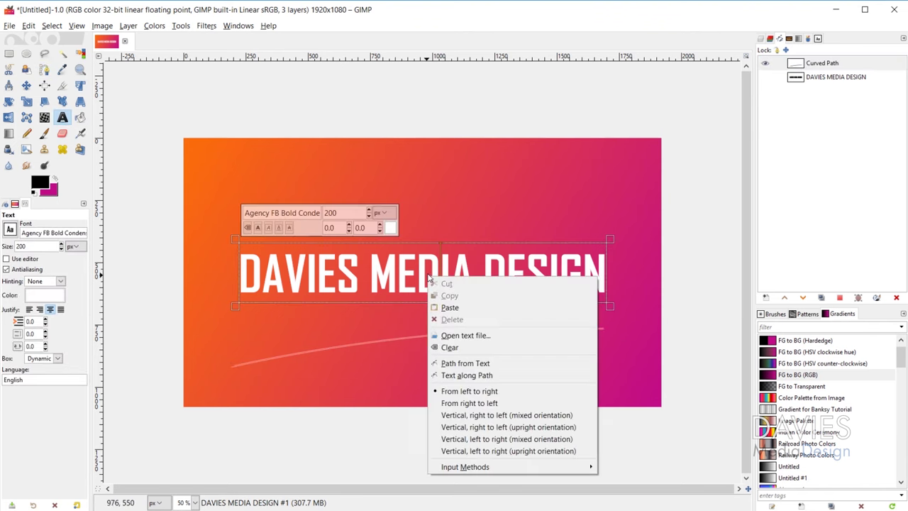
click(477, 375)
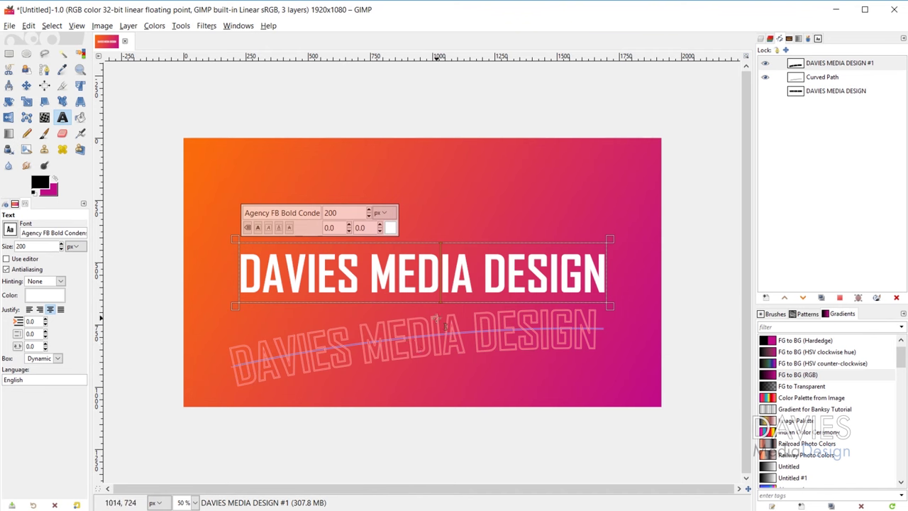
- Create a new transparent 1920 x 1080 px layer named "Curved Text" above the title layer
click(761, 39)
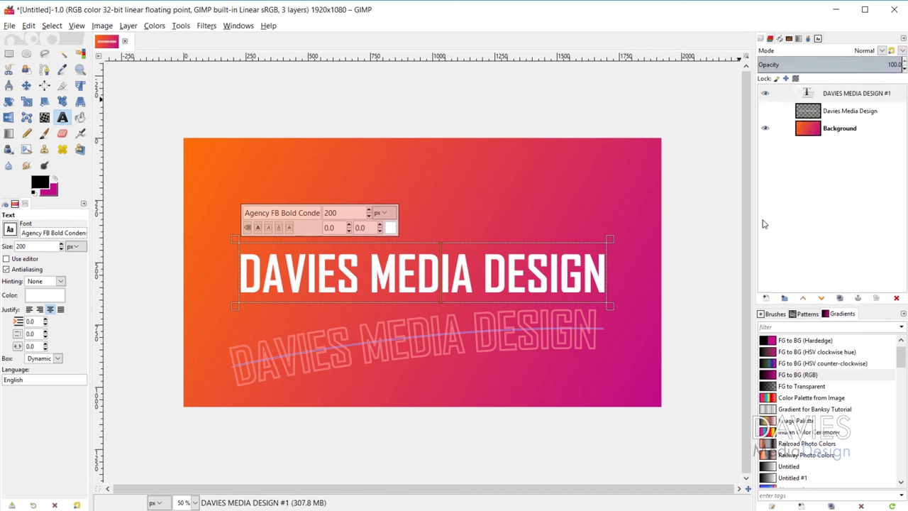
click(762, 298)
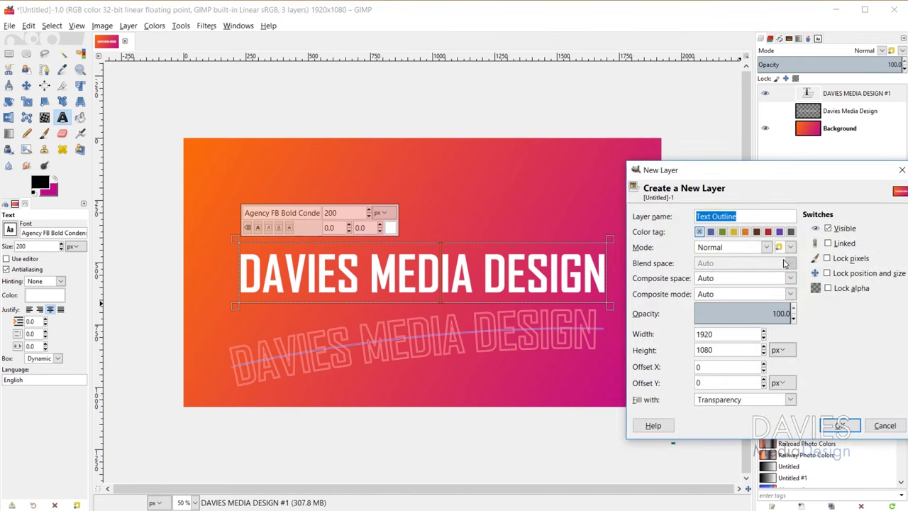
text(Curved Text)
click(839, 425)
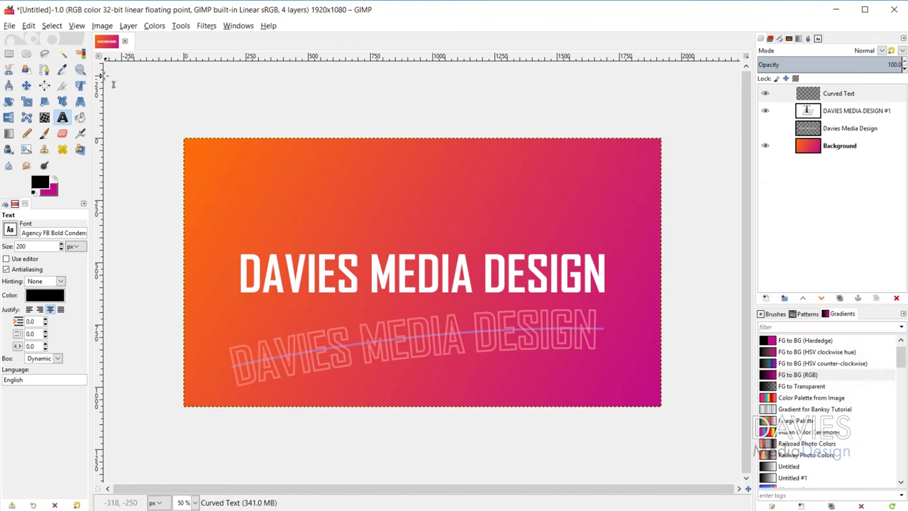
- Activate the curved text outline with the Paths tool and set the foreground color to white (ffffff)
click(44, 69)
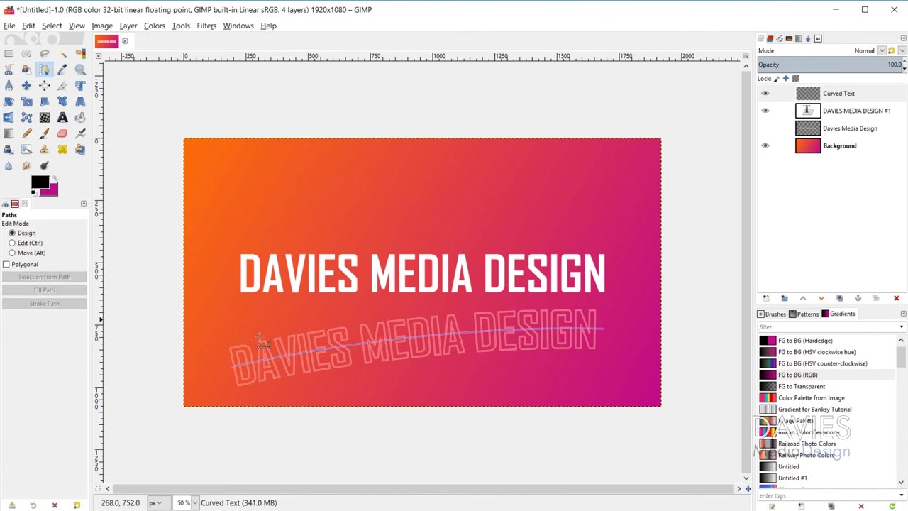
click(298, 346)
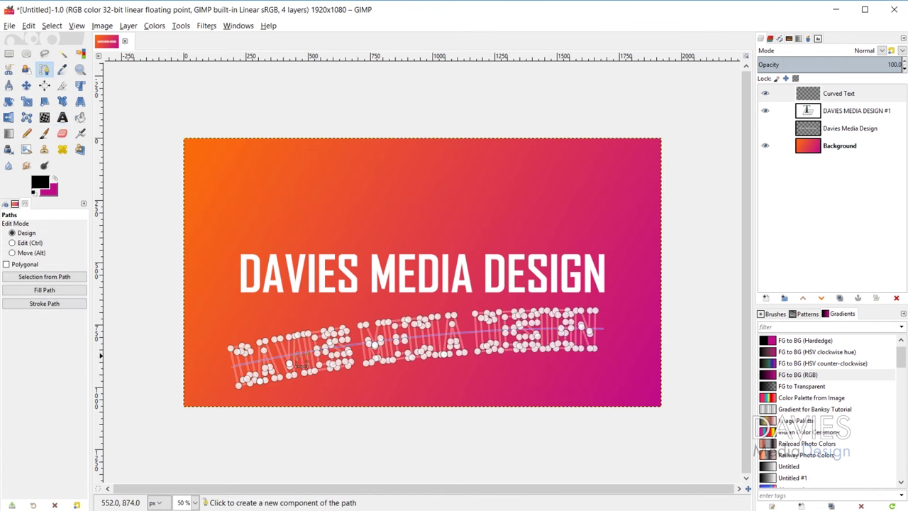
key(1)
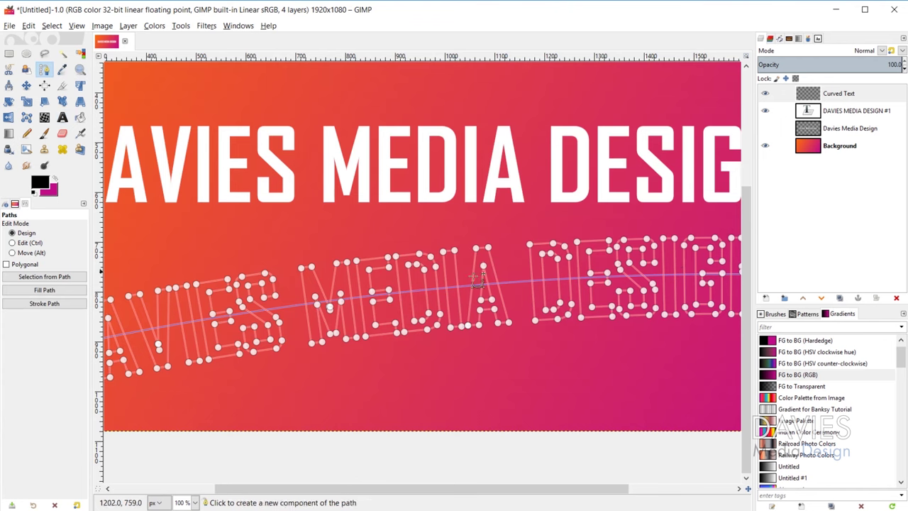
click(44, 182)
drag(90, 119, 67, 73)
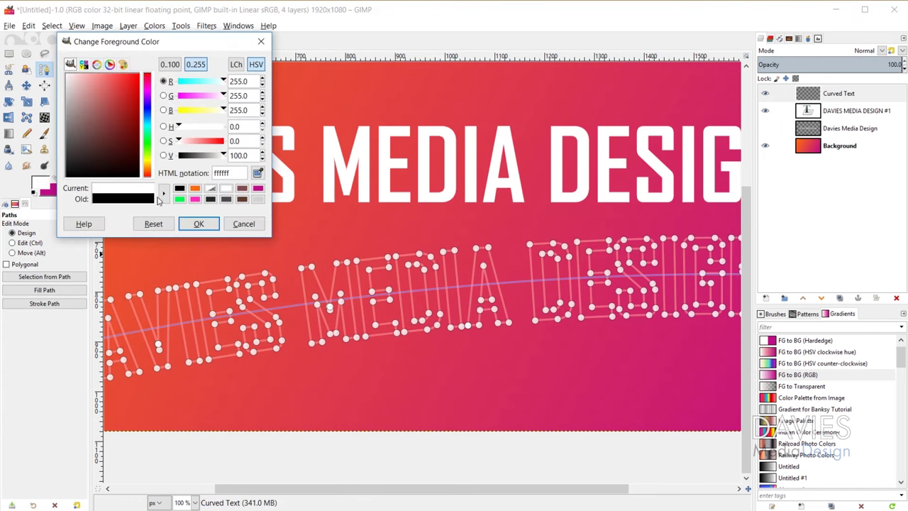
click(199, 223)
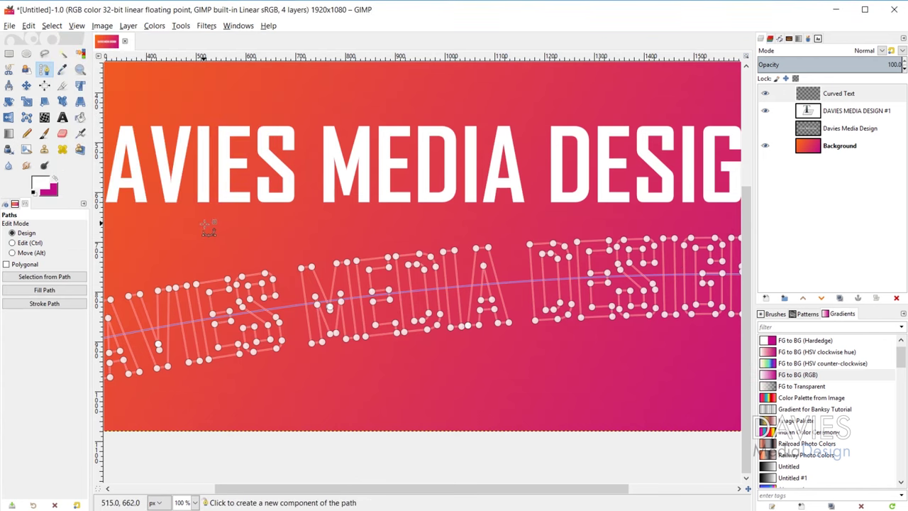
- Fill the curved text path with the solid white foreground color, keeping antialiasing on, on the Curved Text layer
click(32, 293)
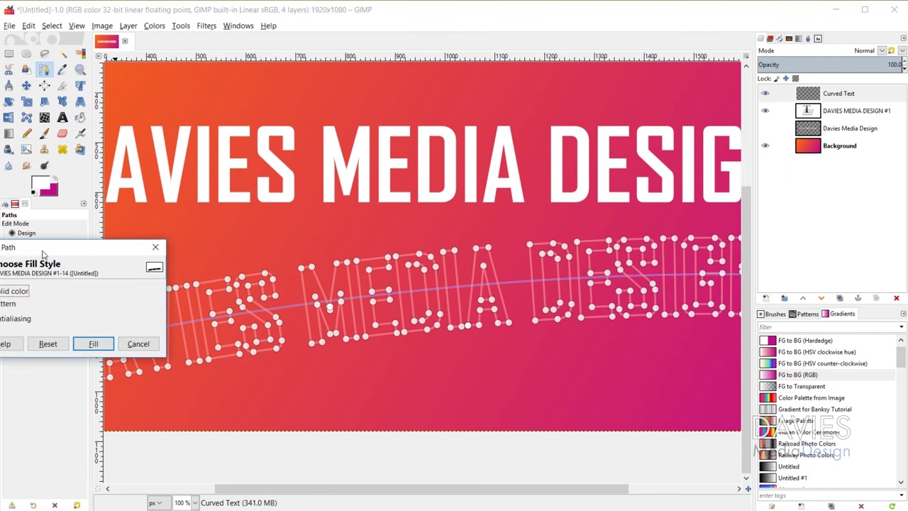
drag(43, 253, 186, 206)
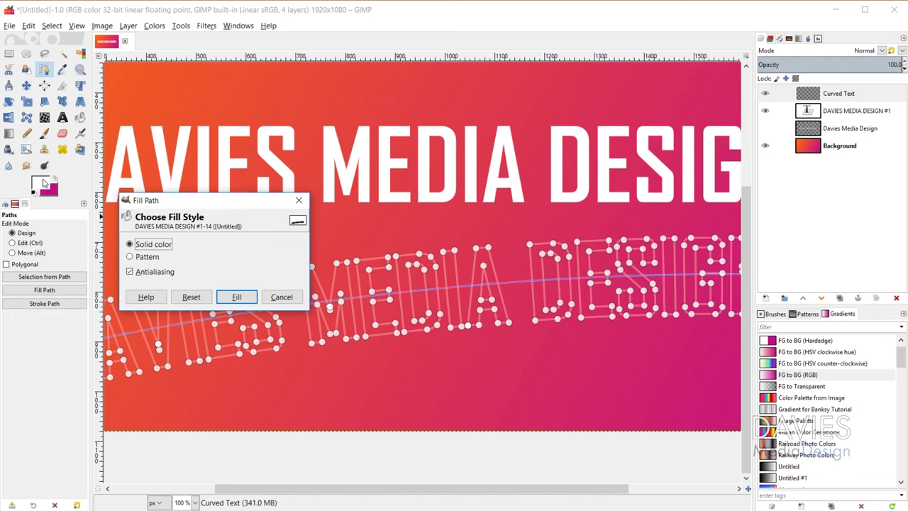
click(236, 296)
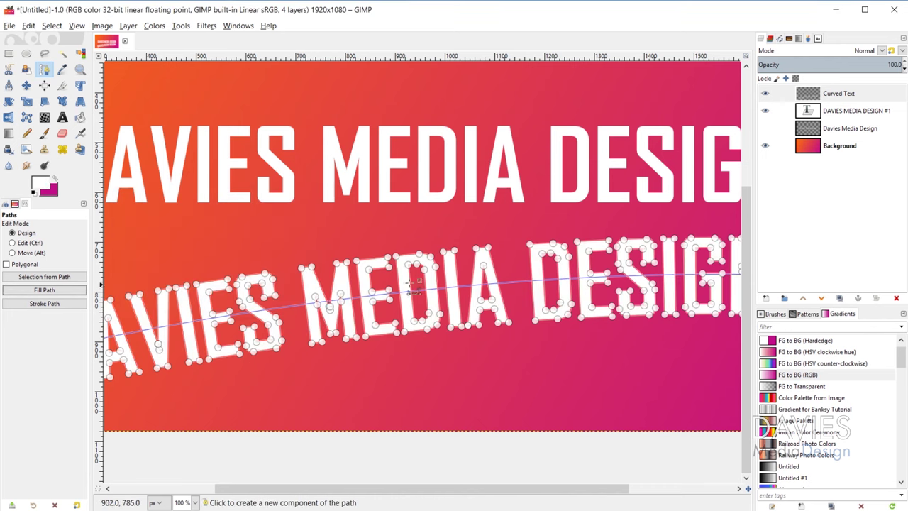
key(minus)
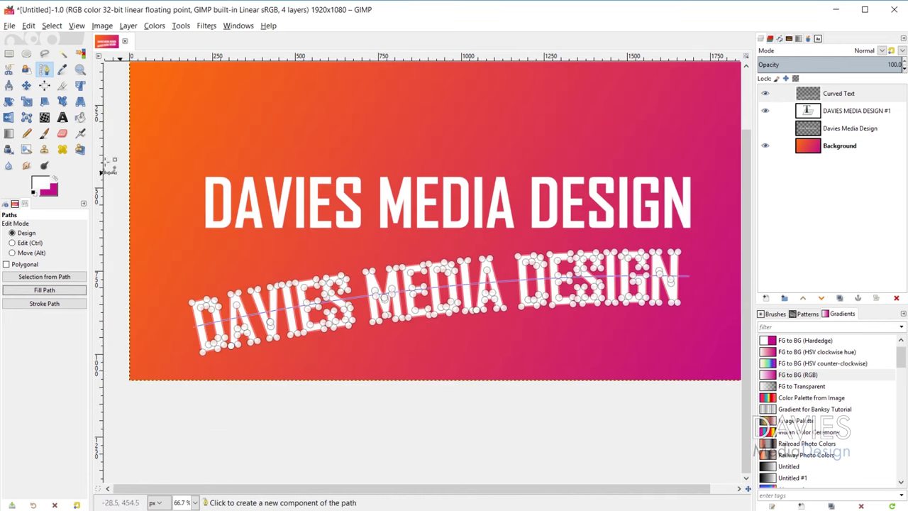
- Switch to the Move tool and hide both the curved text outline path and the Curved Path
click(27, 85)
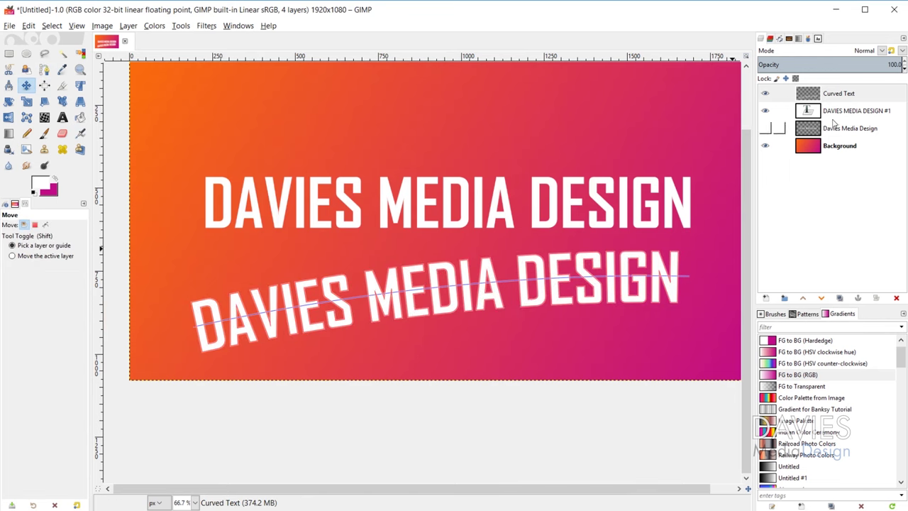
click(779, 39)
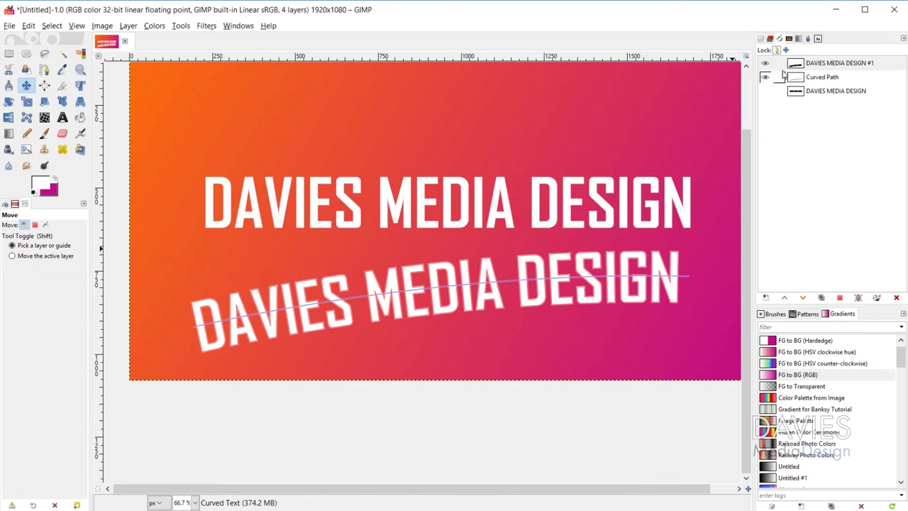
click(766, 66)
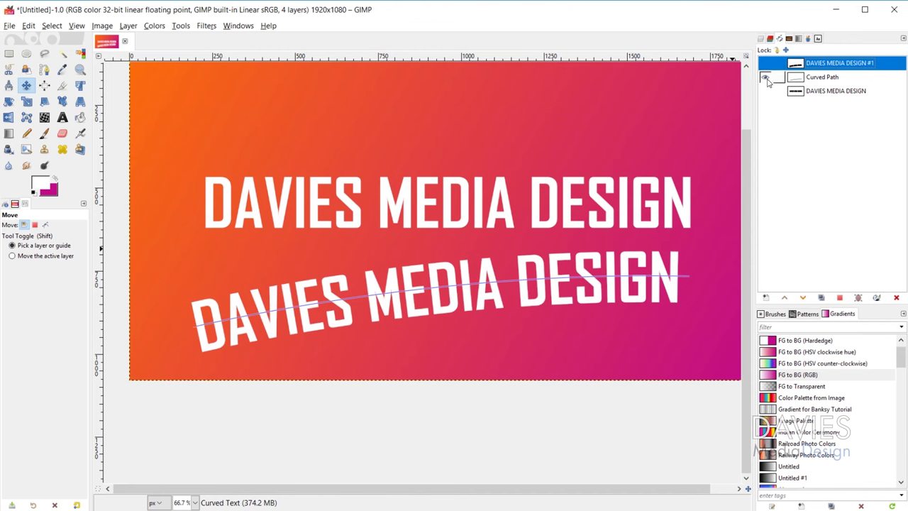
click(766, 78)
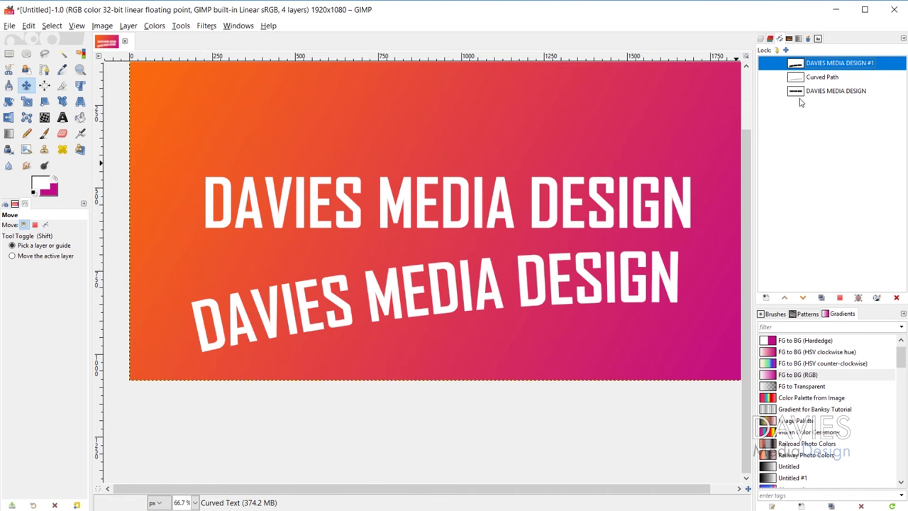
- Delete the Curved Text layer from the image
click(761, 40)
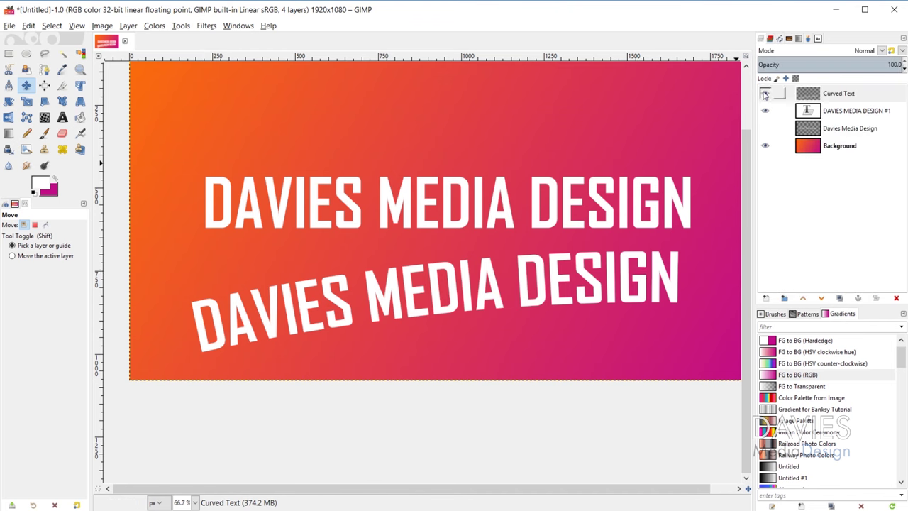
click(895, 298)
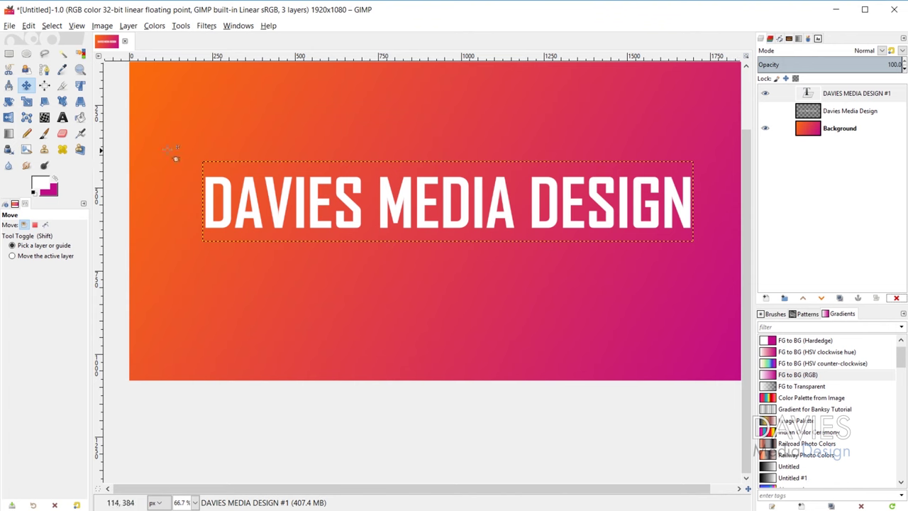
- Set the text direction of the DAVIES MEDIA DESIGN title to From right to left
click(62, 119)
click(471, 238)
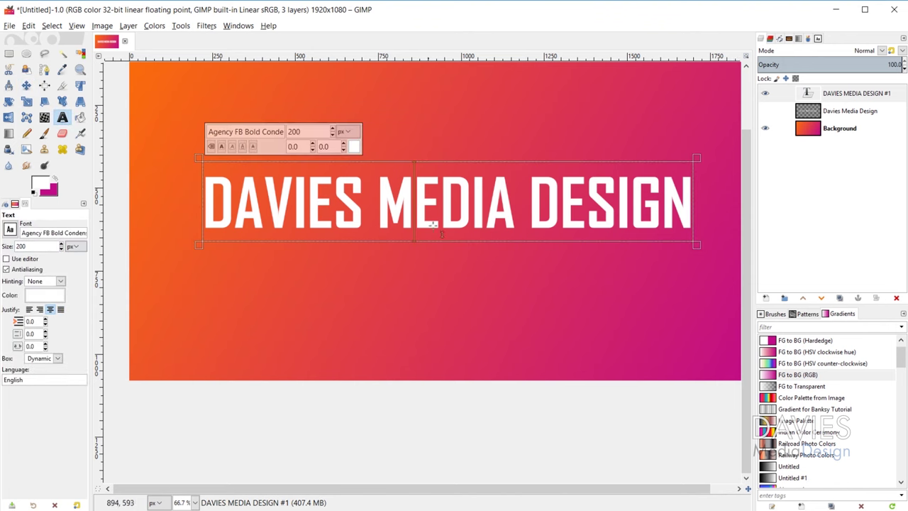
right_click(414, 188)
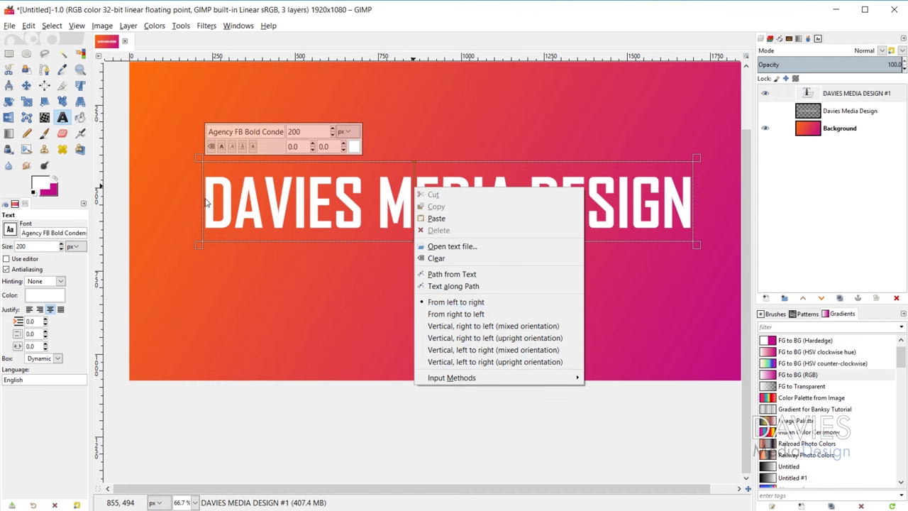
click(489, 314)
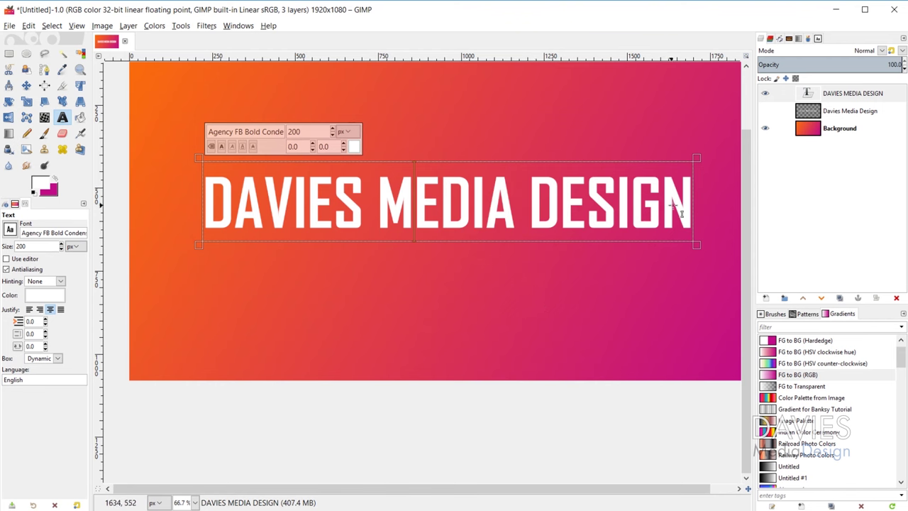
- Add a second line reading "GIMP TUTORIALS" below the title, with the justification set to left
key(Return)
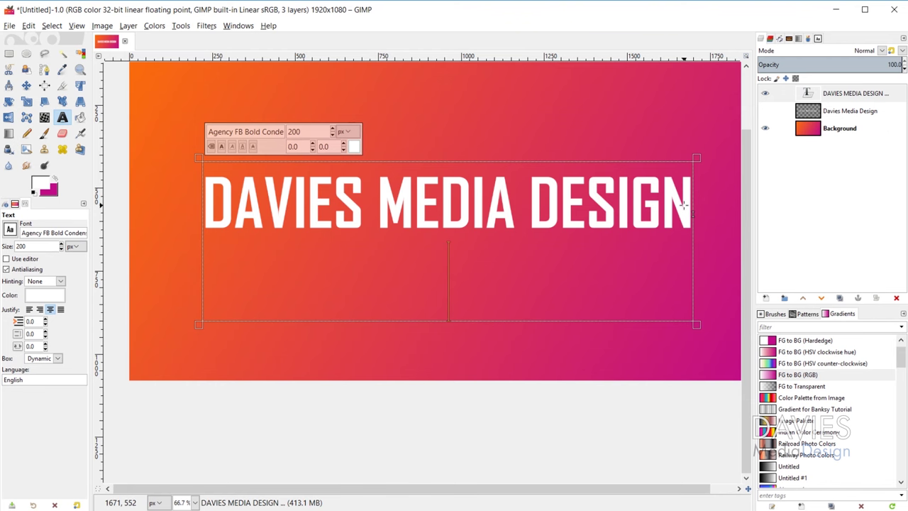
click(29, 309)
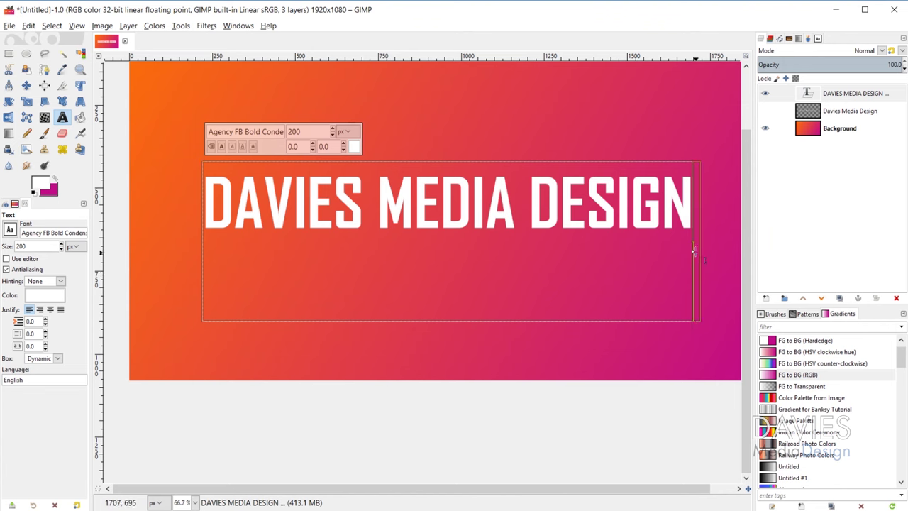
text(GIMP TUTORIALS)
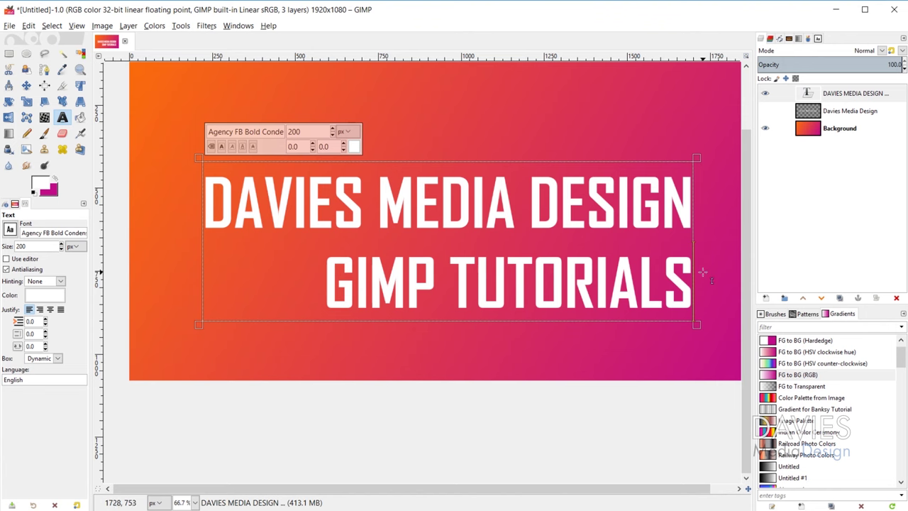
- Check the text direction options, try right justification on the two-line title, and set it to centered
right_click(676, 274)
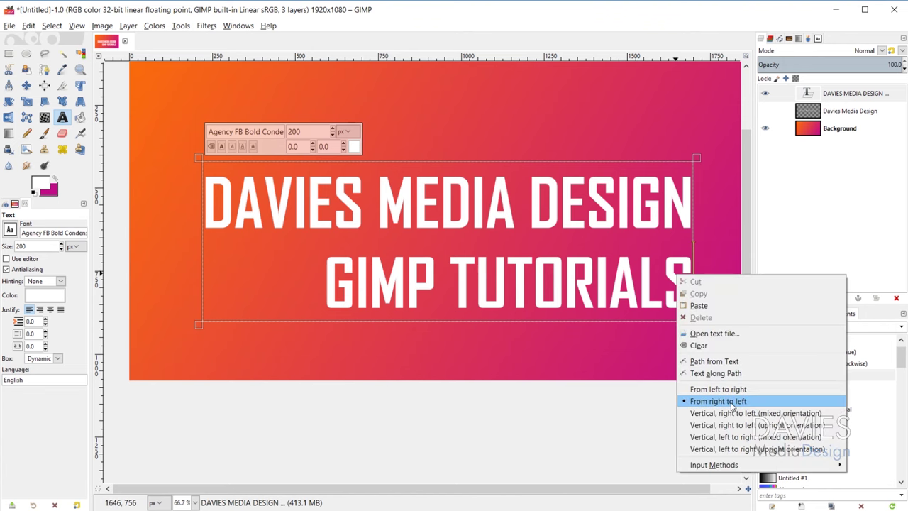
click(646, 272)
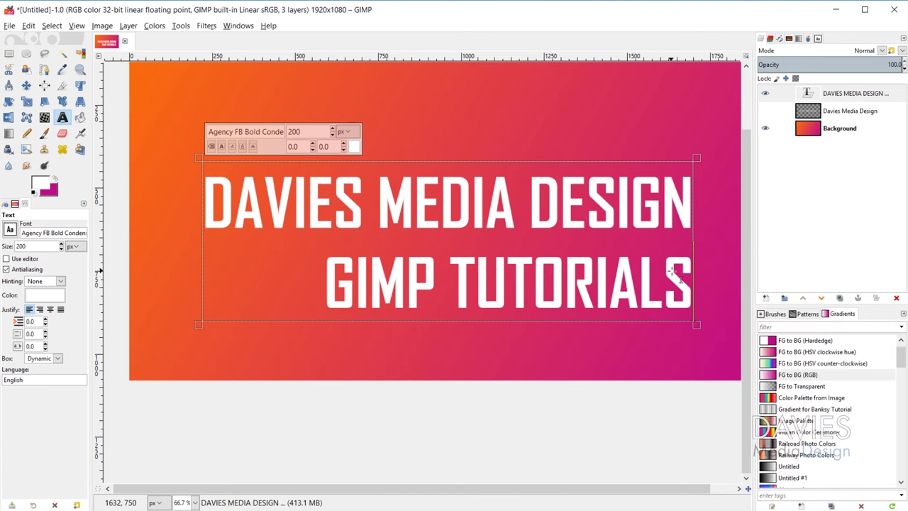
click(40, 310)
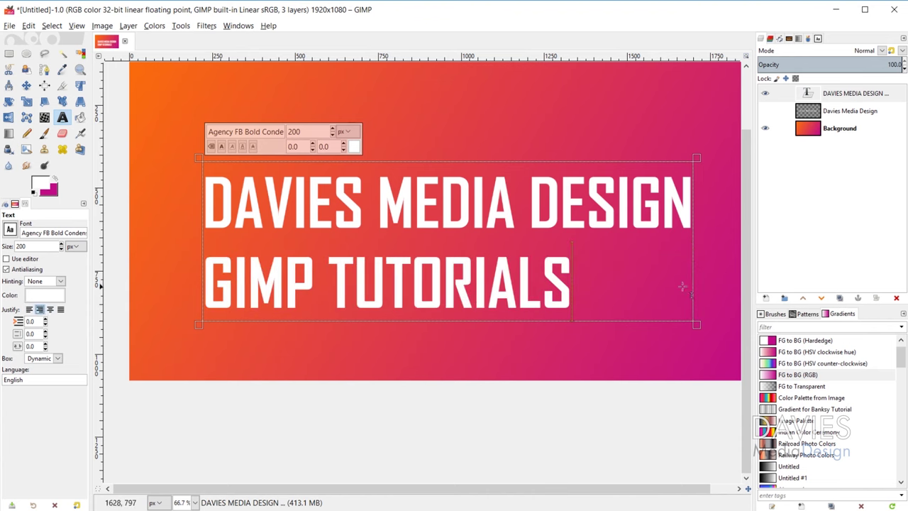
click(50, 310)
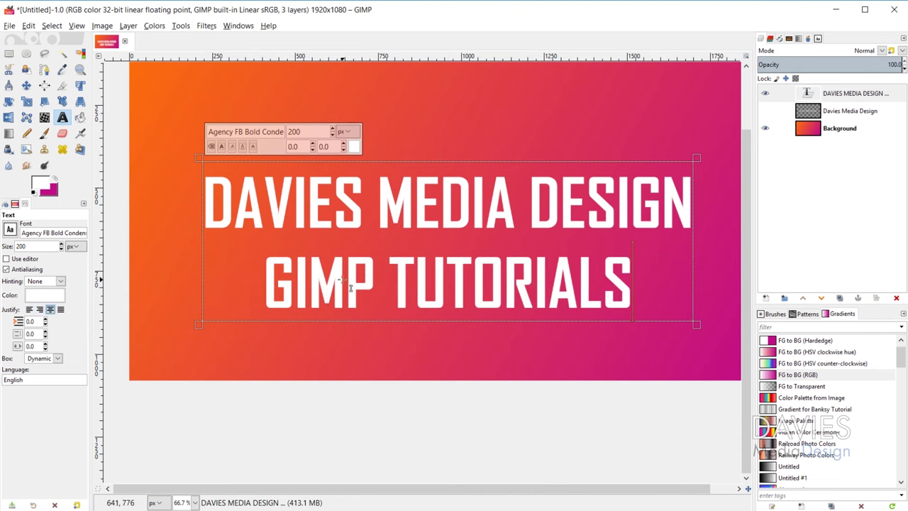
- Justify the two-line title to the left and set its direction to Vertical, right to left (mixed orientation)
click(29, 310)
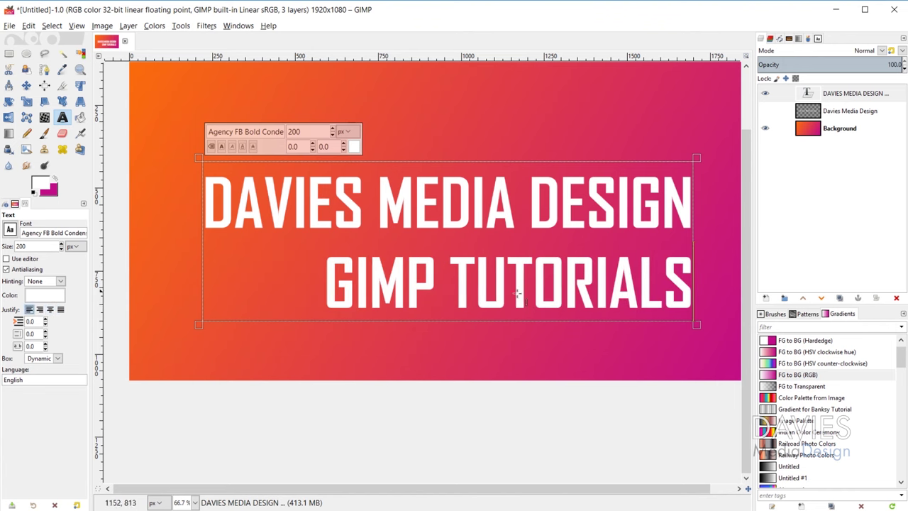
right_click(689, 278)
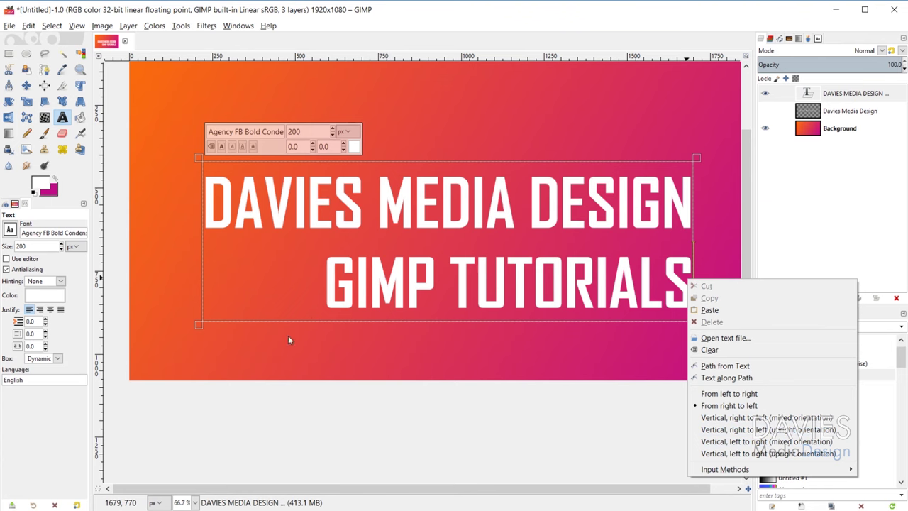
click(741, 418)
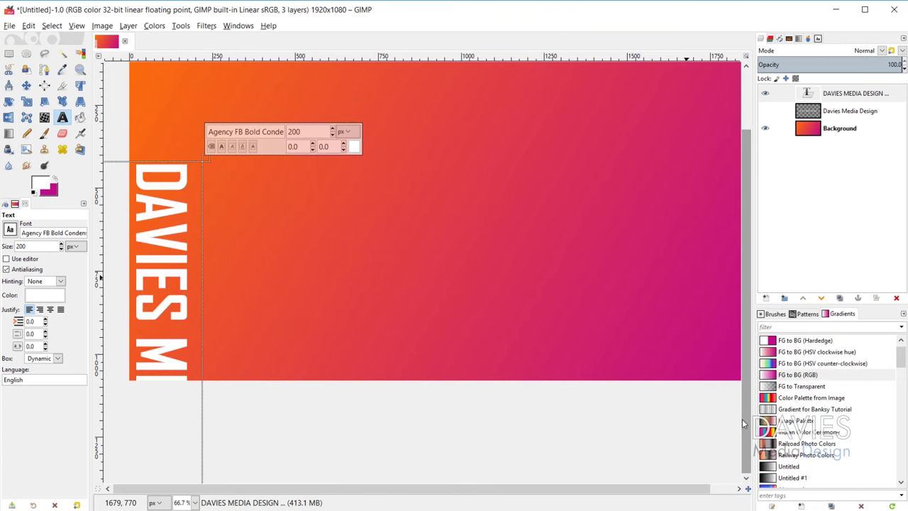
- Move the vertical title to the upper middle of the canvas and set its direction to Vertical, right to left (upright orientation)
click(26, 85)
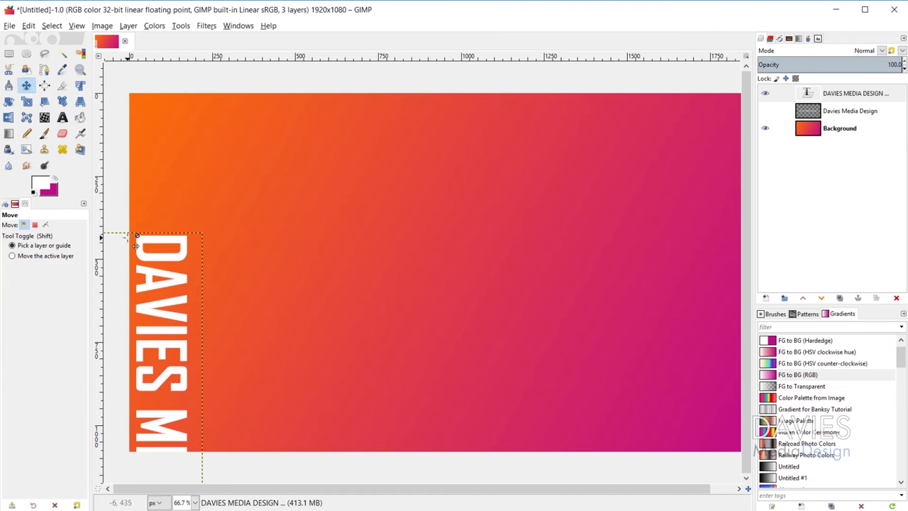
drag(174, 254, 513, 114)
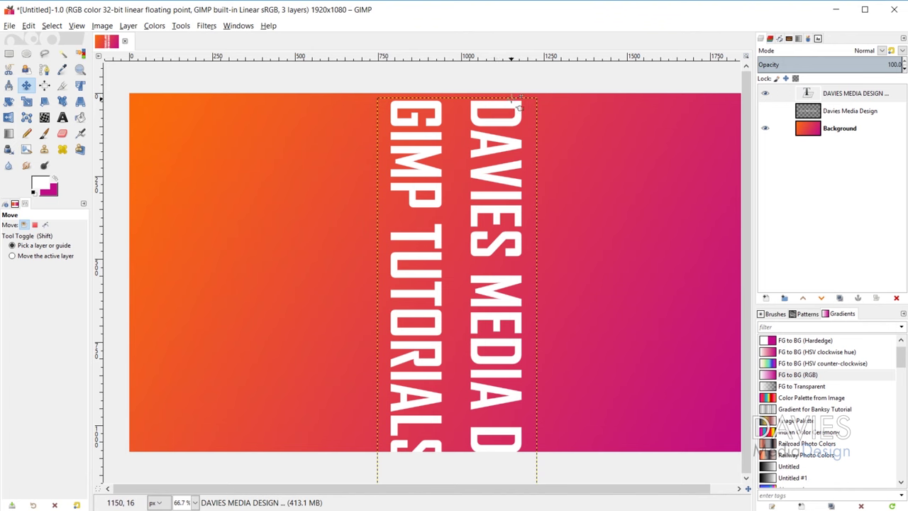
click(62, 117)
click(475, 246)
right_click(482, 242)
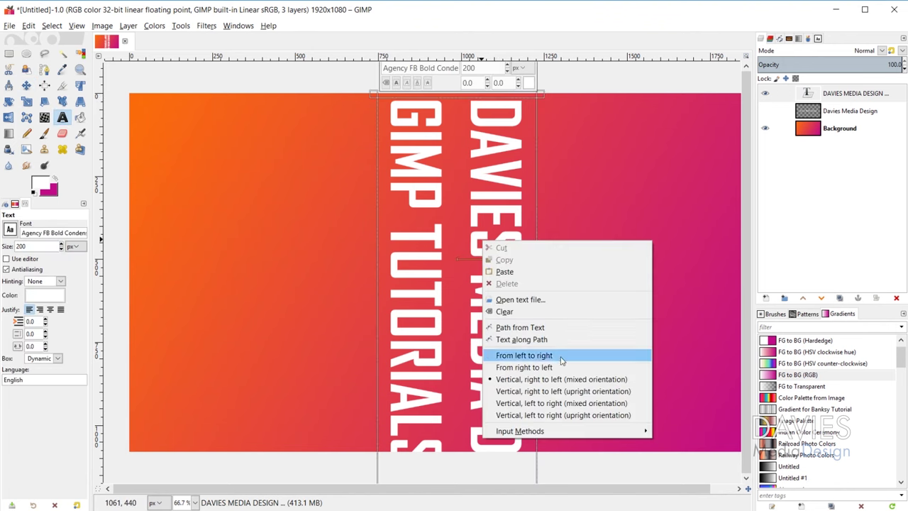
click(620, 392)
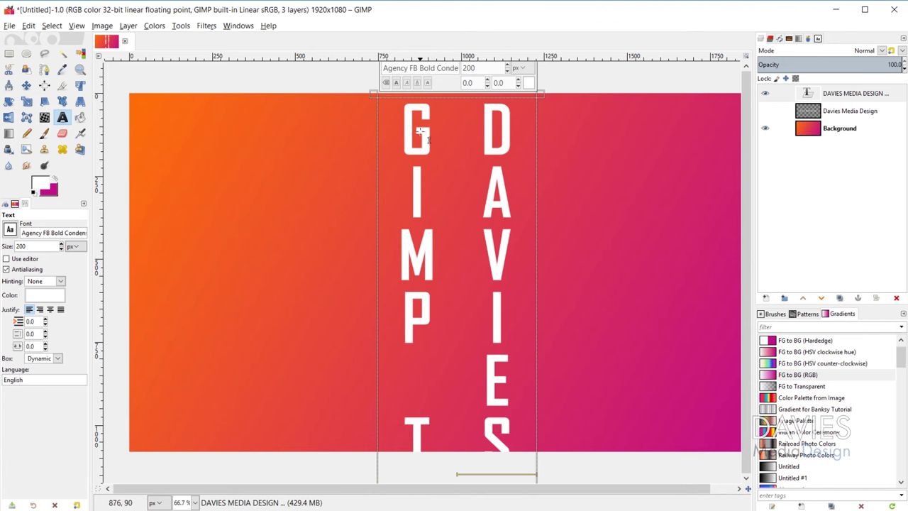
- Try the Vertical, left to right text direction on the title in mixed orientation, followed by upright orientation
right_click(426, 237)
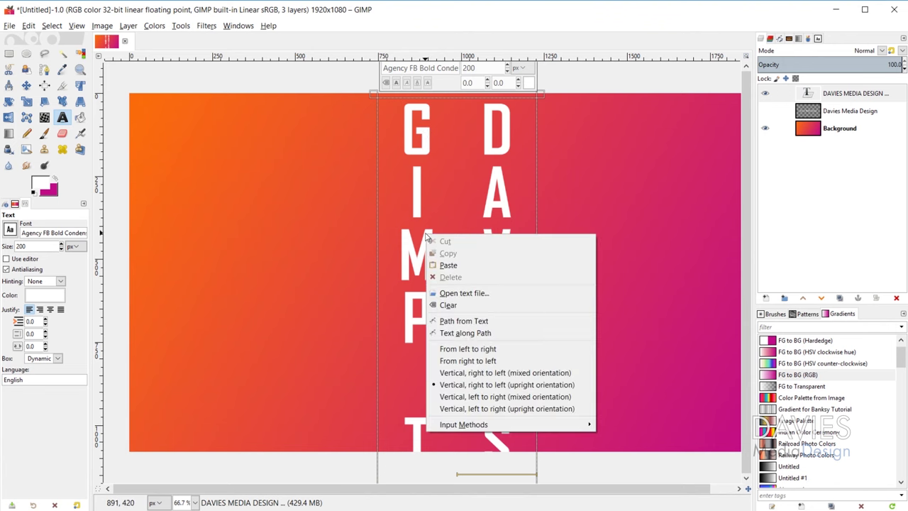
click(501, 397)
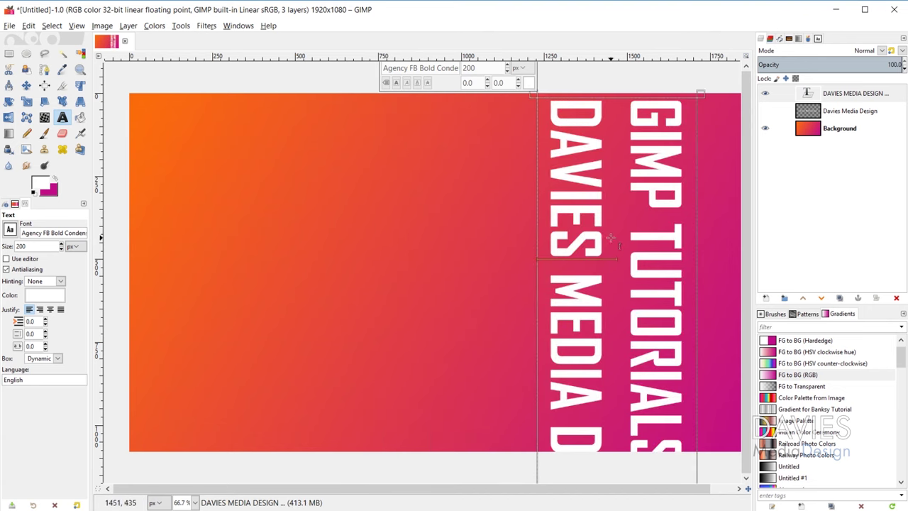
right_click(621, 200)
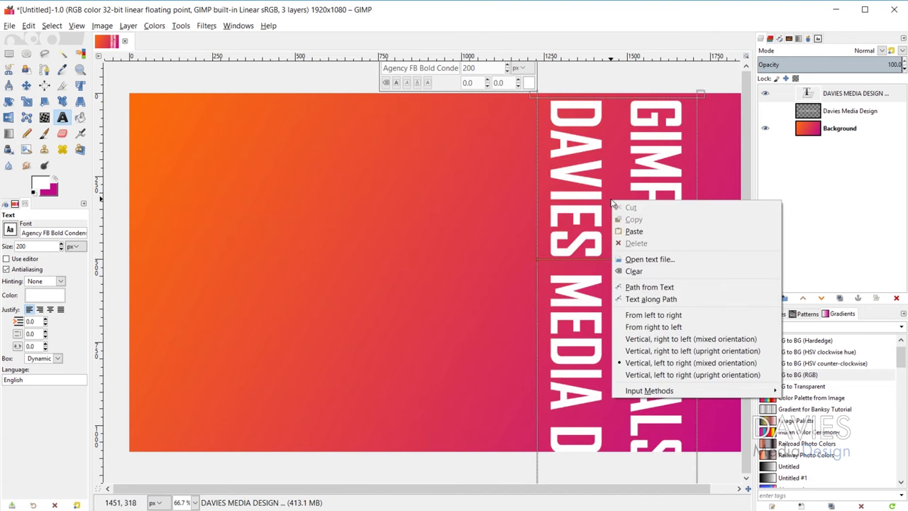
click(683, 375)
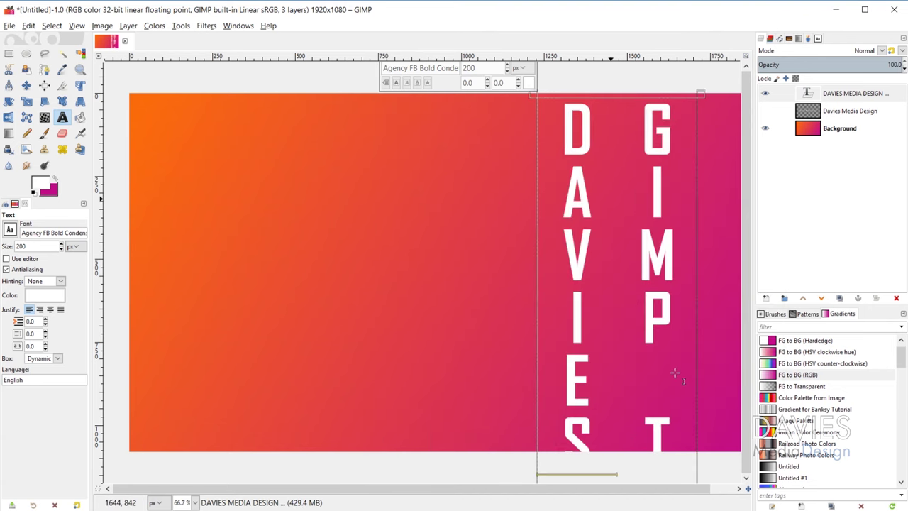
- Set the title's text direction to From left to right and move the layer to the middle of the canvas
right_click(585, 187)
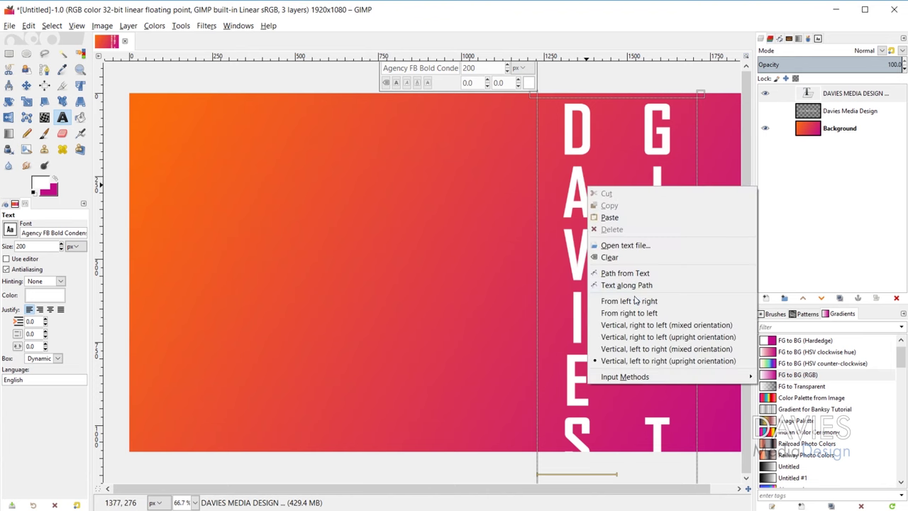
click(649, 302)
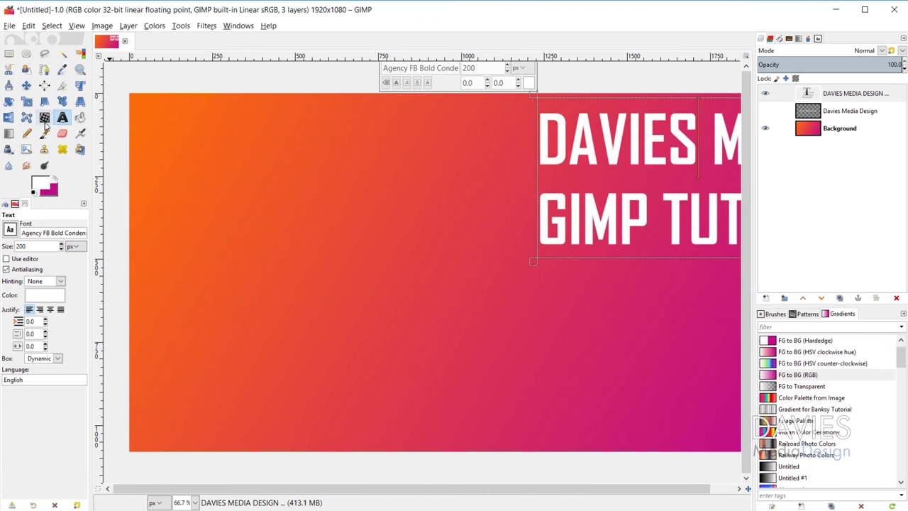
click(26, 85)
drag(585, 161, 283, 245)
- Check which input methods are available for the title text
click(62, 117)
click(429, 244)
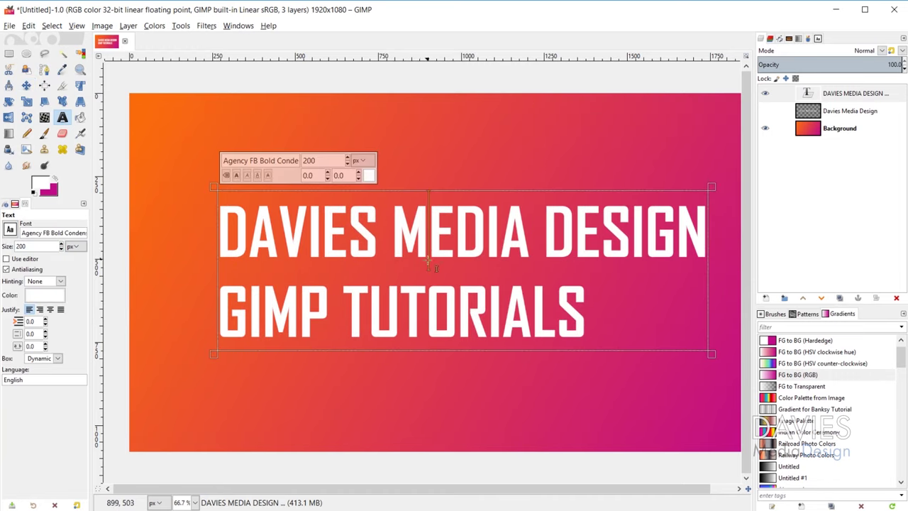
right_click(430, 243)
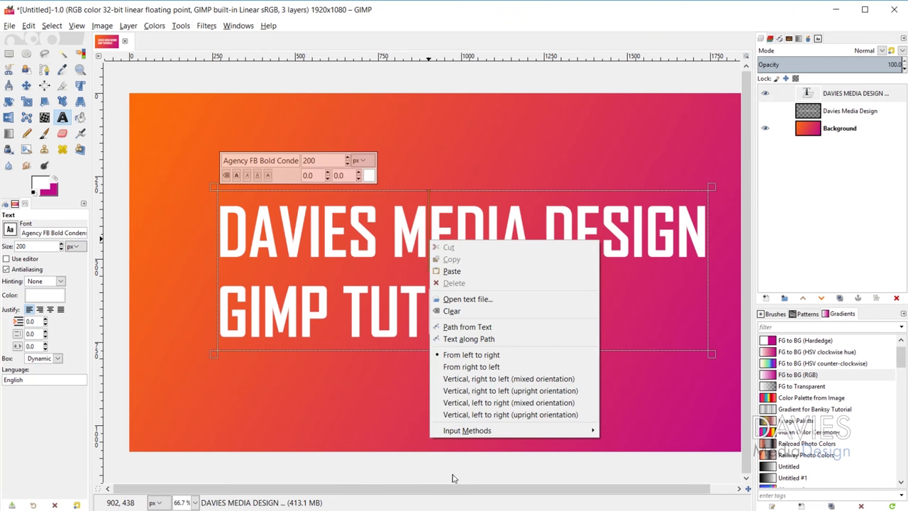
mouse_move(487, 434)
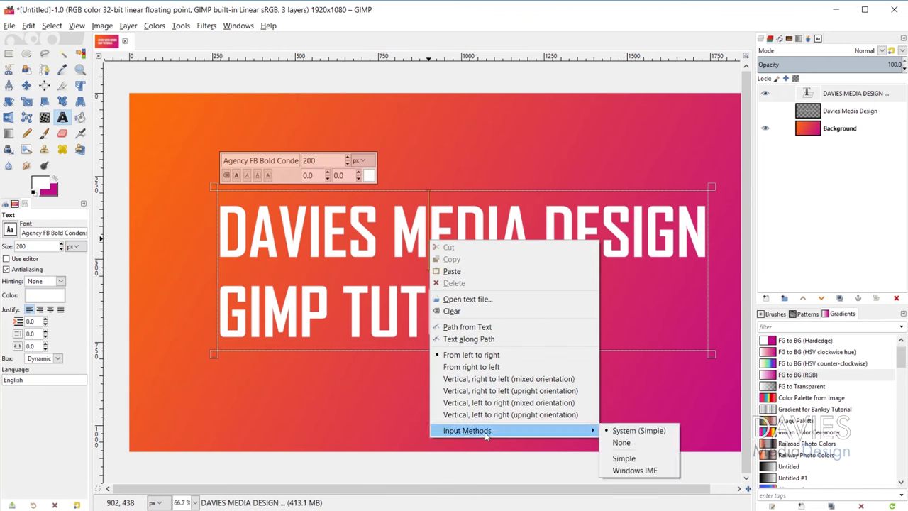
click(631, 419)
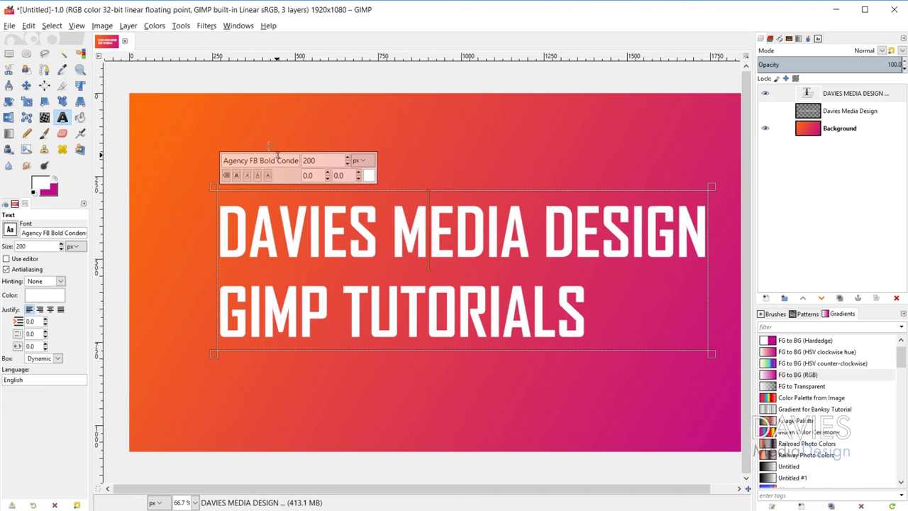
- Discard the title layer's text information and try to edit it with the Text tool
click(132, 27)
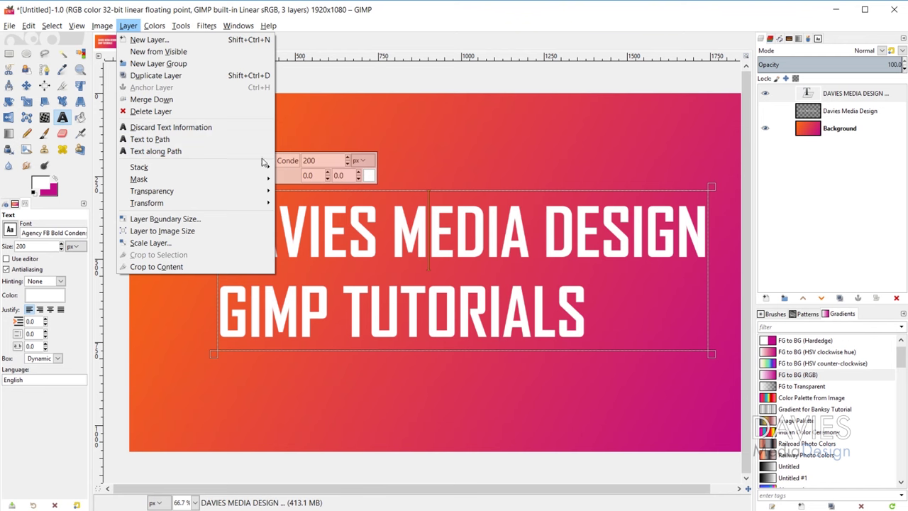
click(227, 129)
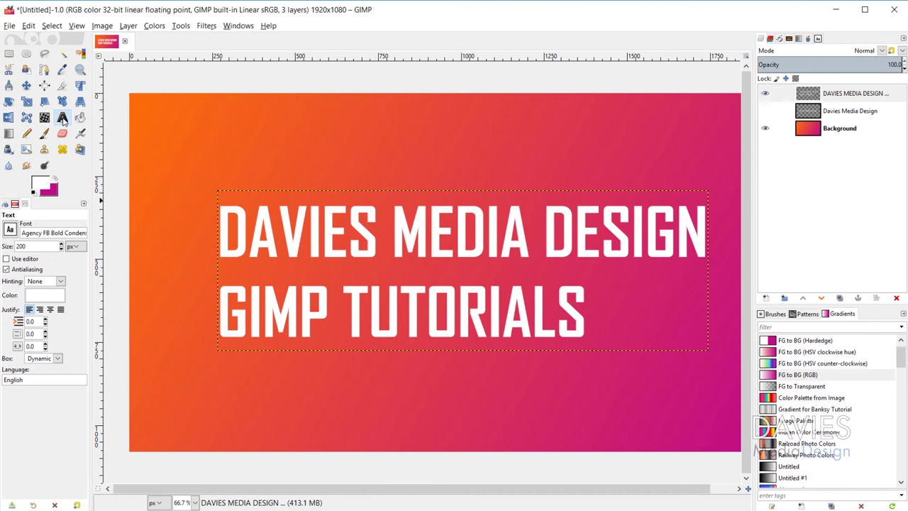
click(368, 229)
click(581, 252)
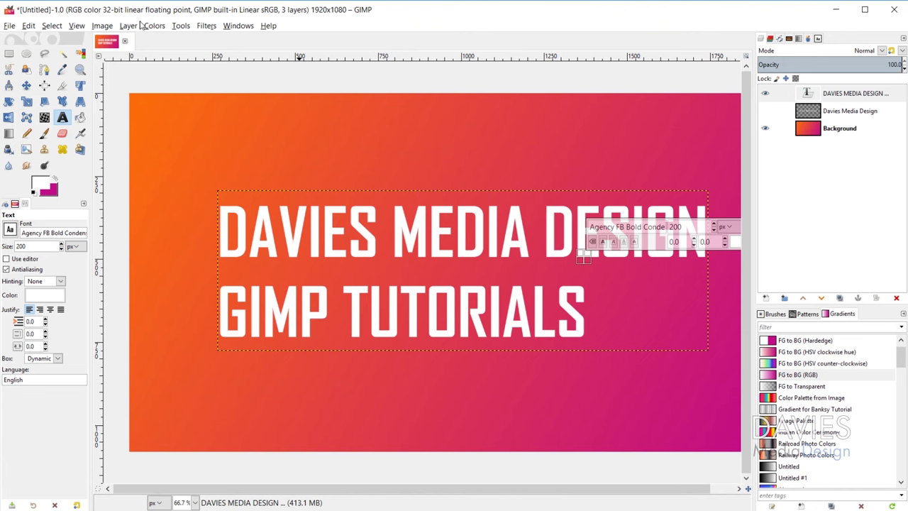
- Create a path from the two-line title's text layer
click(130, 26)
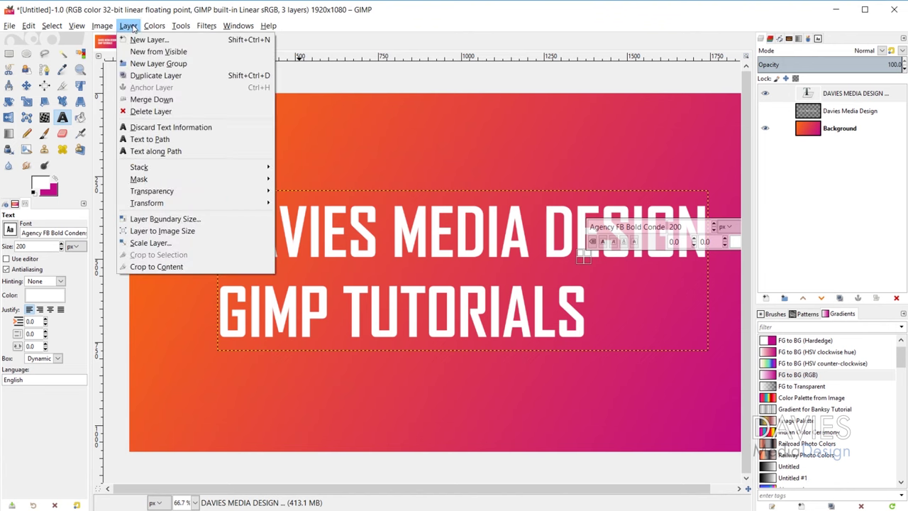
click(211, 140)
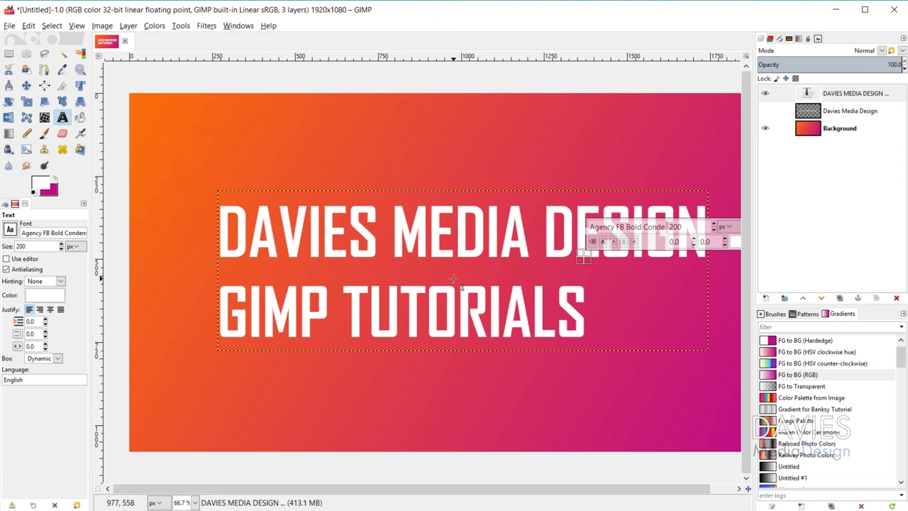
- Delete the second line, "GIMP TUTORIALS", from the title together with its line break
click(344, 254)
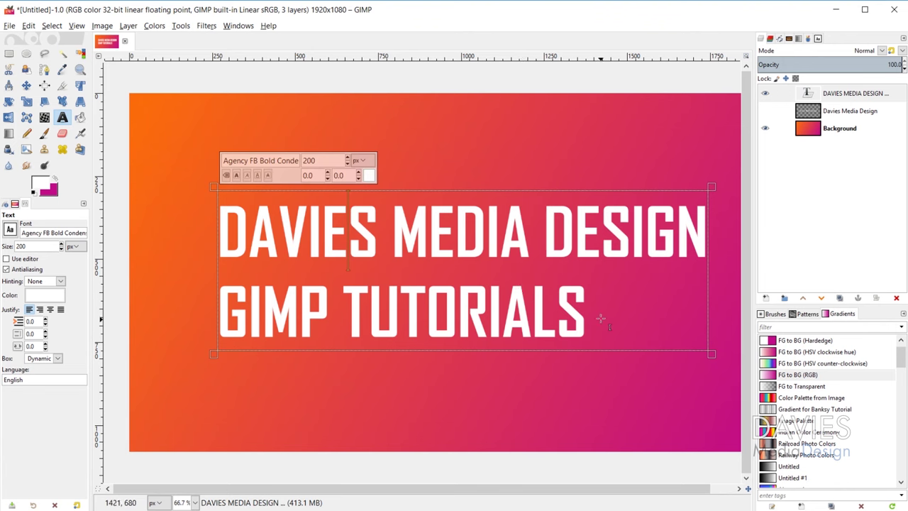
drag(586, 312, 177, 303)
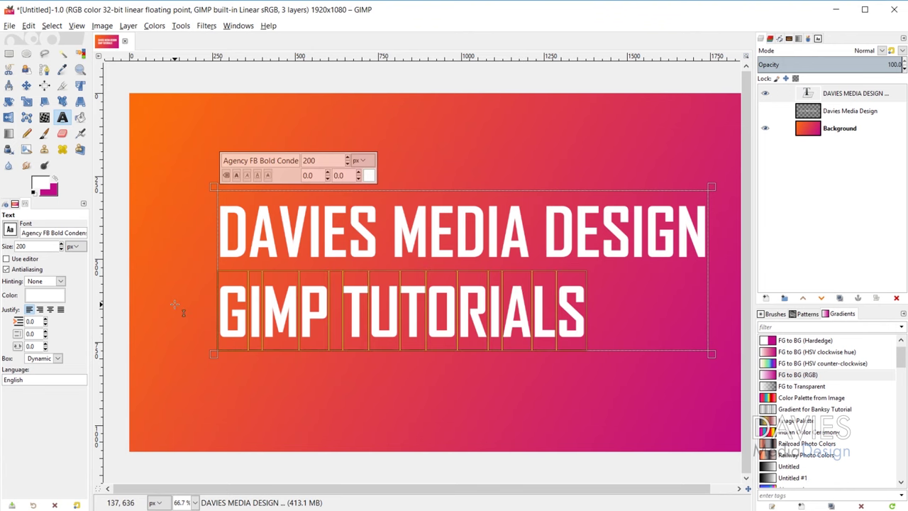
key(BackSpace)
key(BackSpace)
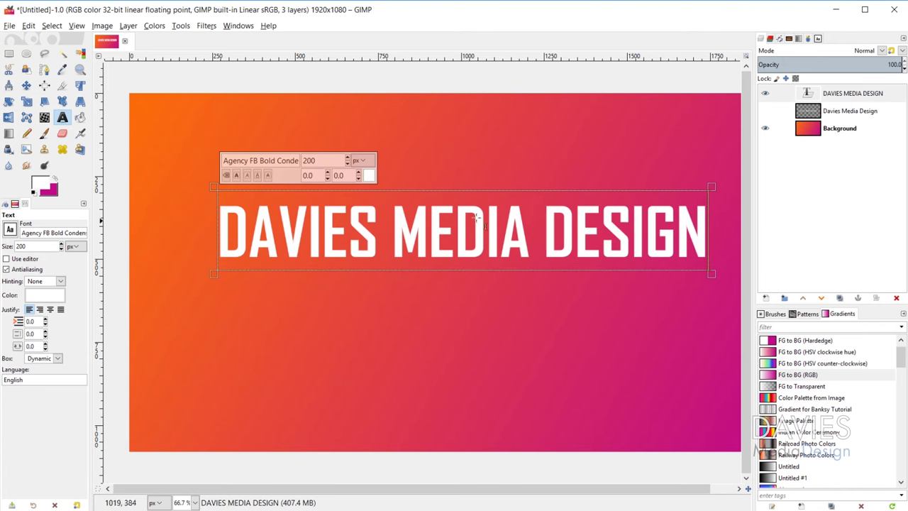
- Align the DAVIES MEDIA DESIGN layer to the horizontal and vertical centre of the image
click(44, 86)
click(246, 226)
click(31, 248)
click(31, 265)
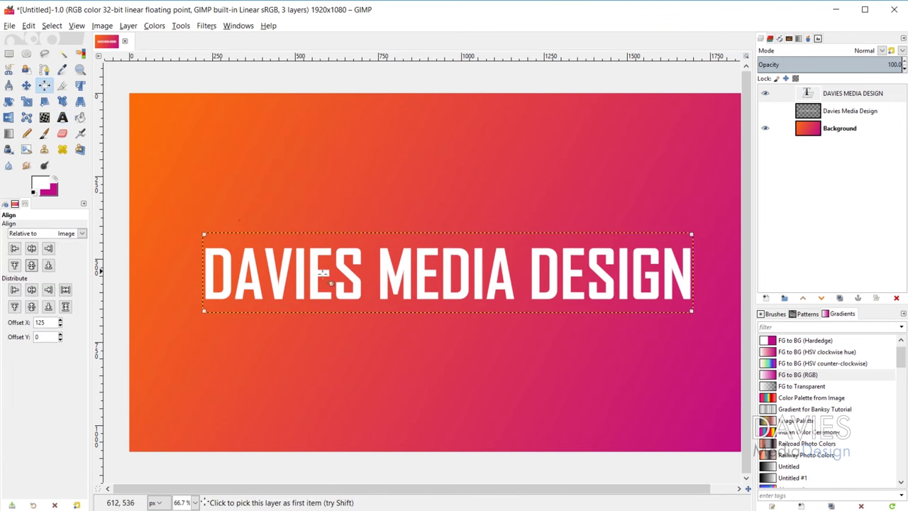
- Apply a drop shadow to the title text with X and Y offsets of 7.901 and an opacity of 0.468
click(62, 117)
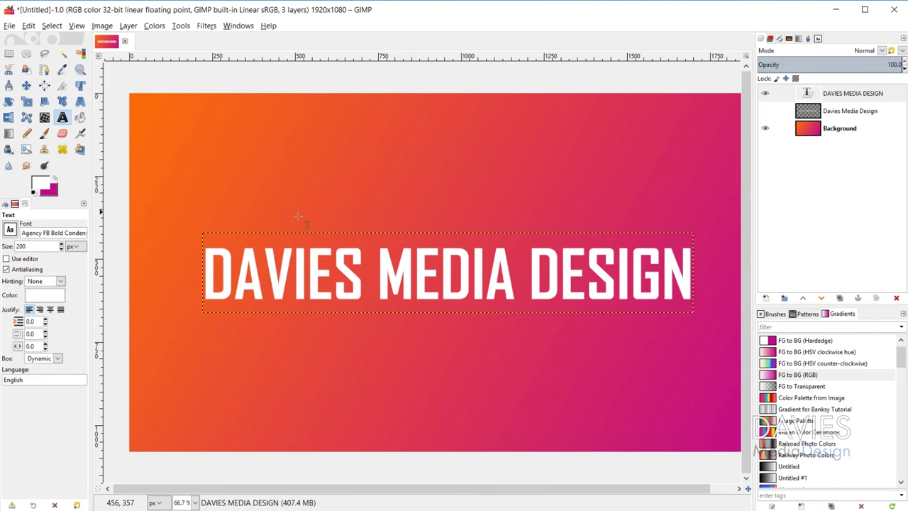
drag(264, 269, 692, 289)
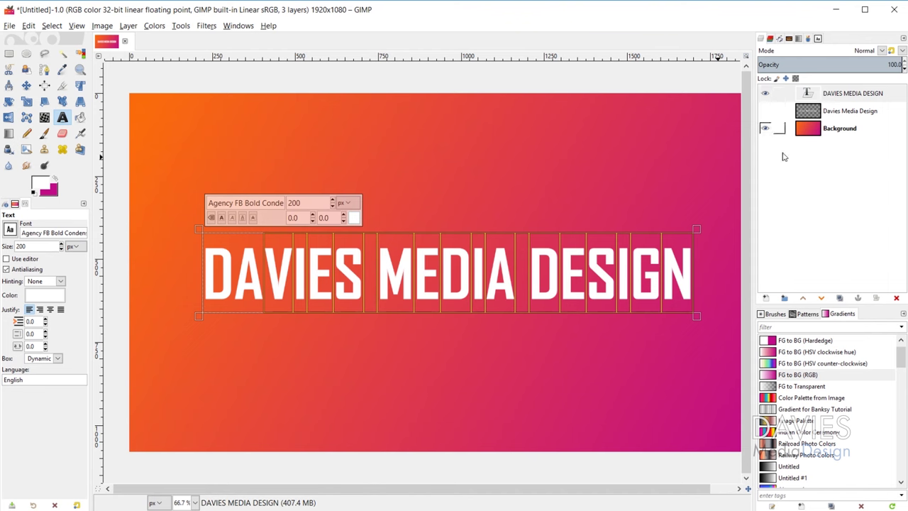
click(381, 288)
click(209, 26)
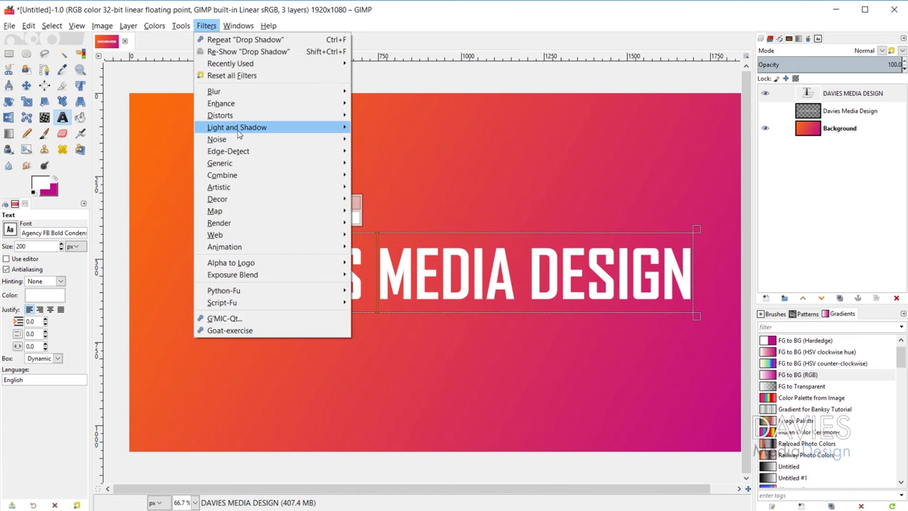
mouse_move(238, 129)
click(390, 191)
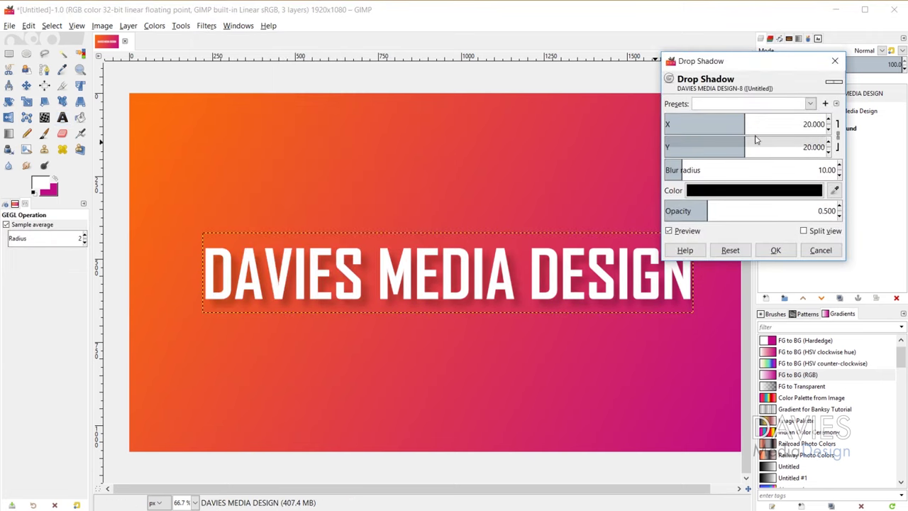
drag(742, 142, 696, 147)
drag(731, 212, 704, 200)
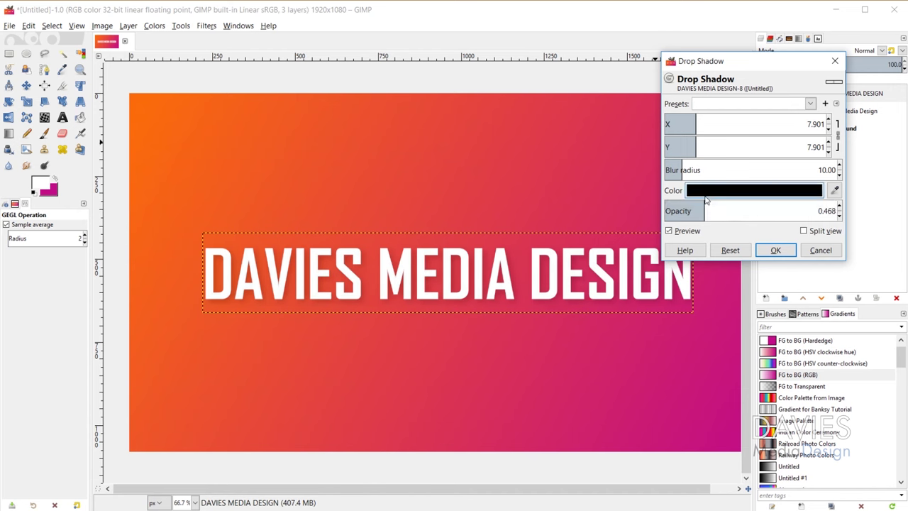
click(776, 251)
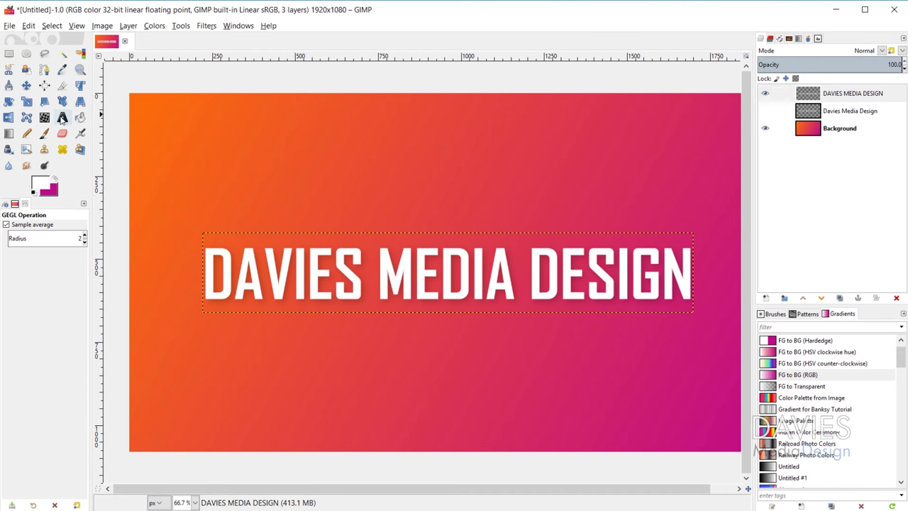
- Edit the shadowed title with the Text tool, creating a new text layer from its attributes
click(63, 117)
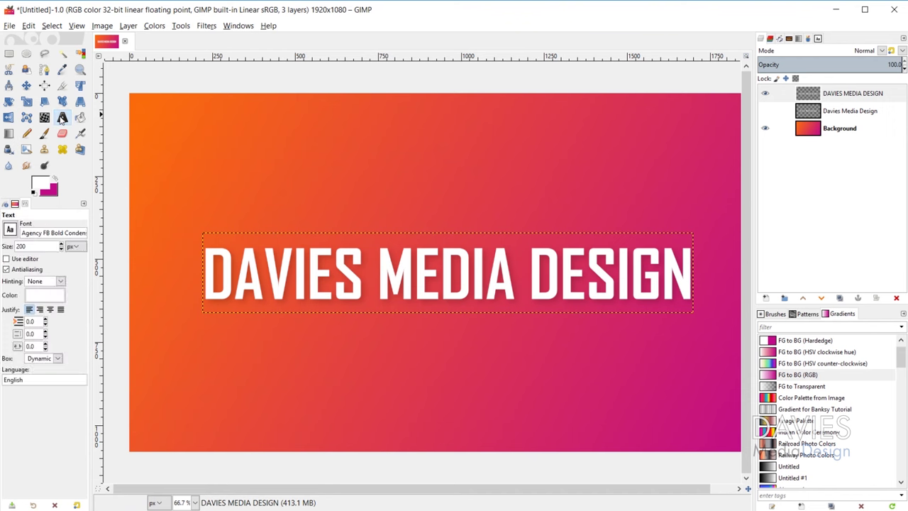
click(410, 274)
drag(426, 224, 463, 97)
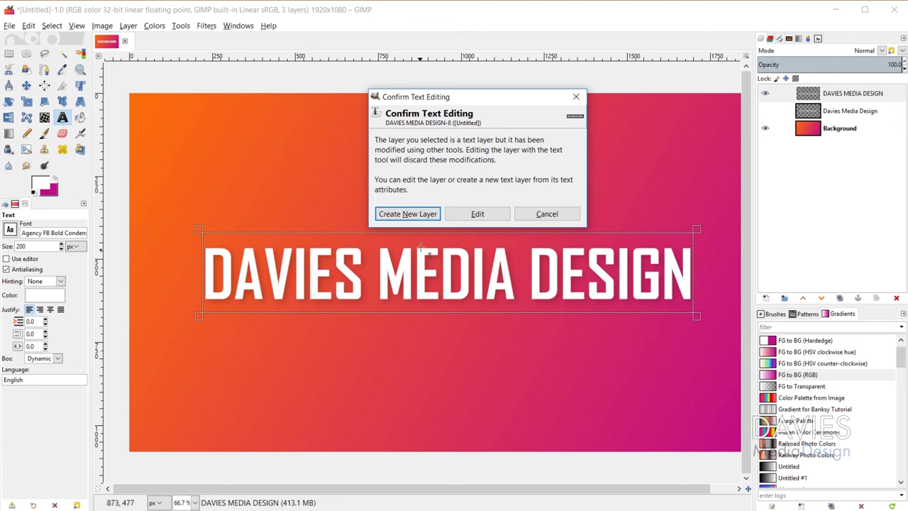
click(408, 213)
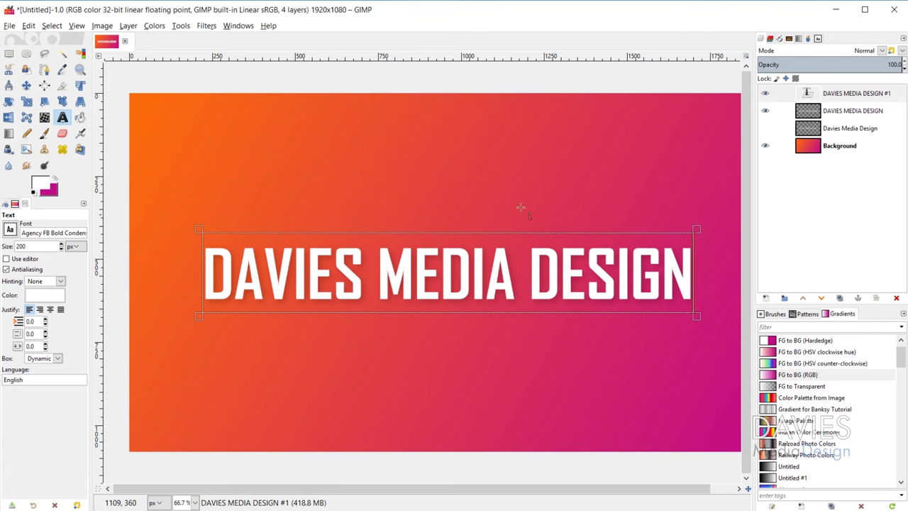
- Hide the shadowed title layer and toggle the new text layer's visibility off and on to compare them
click(765, 95)
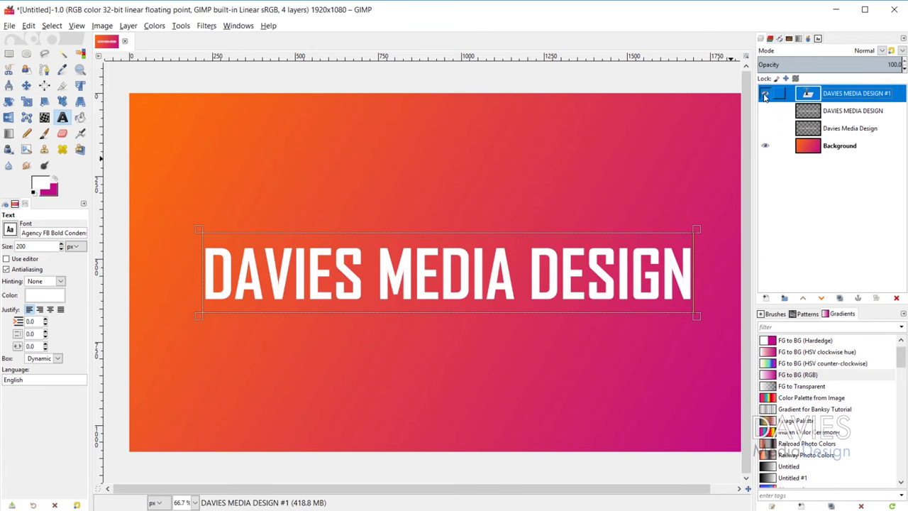
click(764, 95)
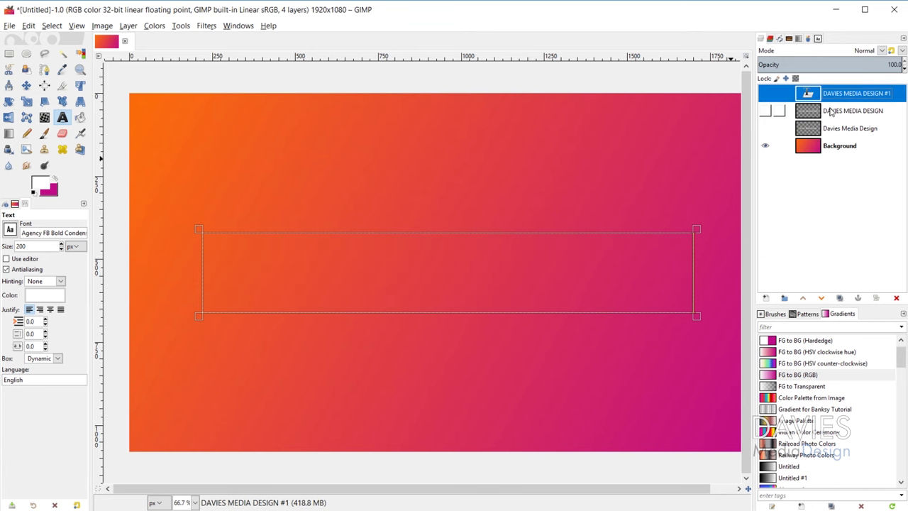
click(765, 95)
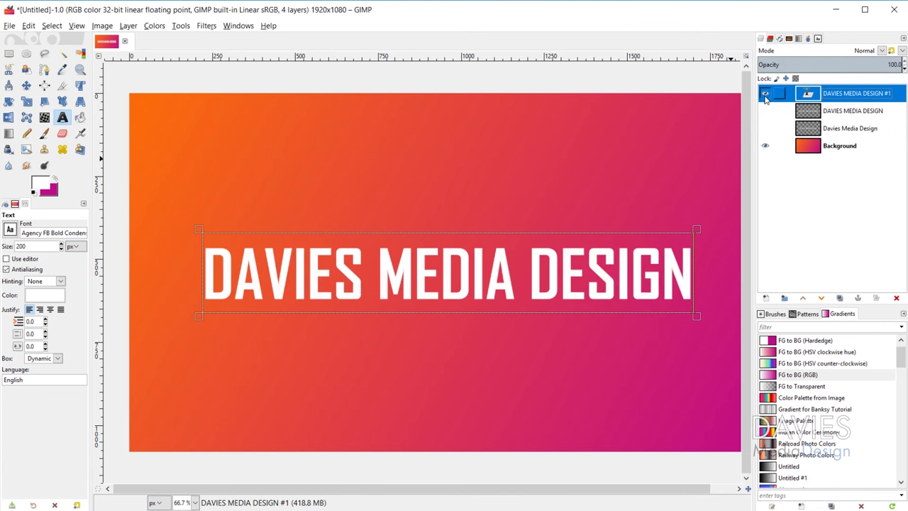
- Select all the text on the new DAVIES MEDIA DESIGN #1 layer and recolour it bright pink
drag(264, 283, 532, 276)
click(463, 274)
drag(206, 255, 693, 270)
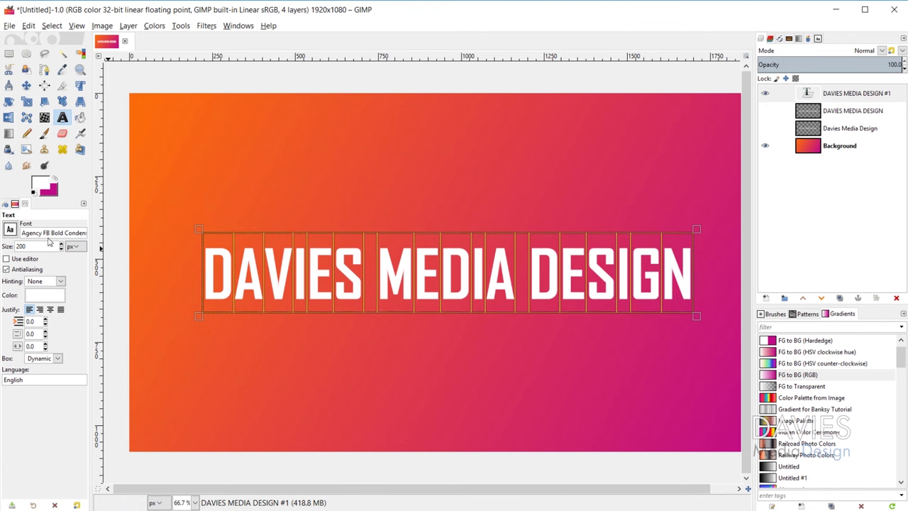
click(57, 296)
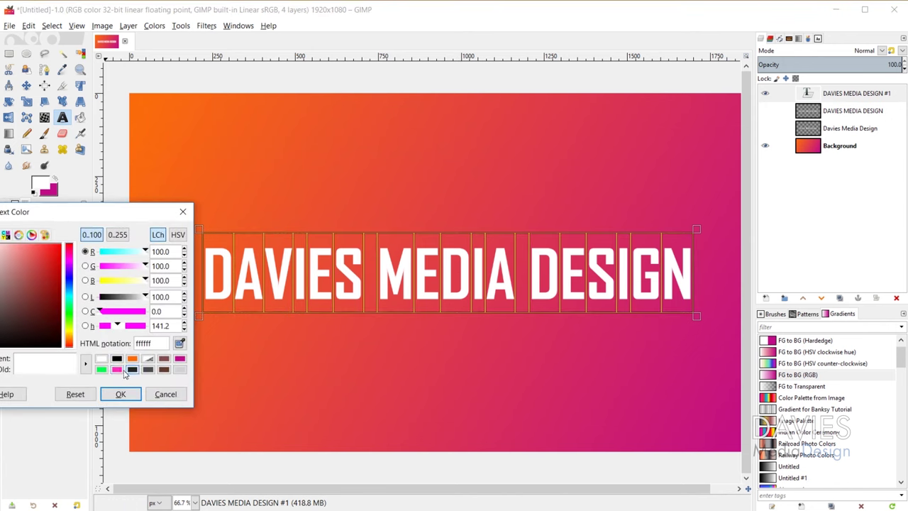
click(118, 369)
click(120, 394)
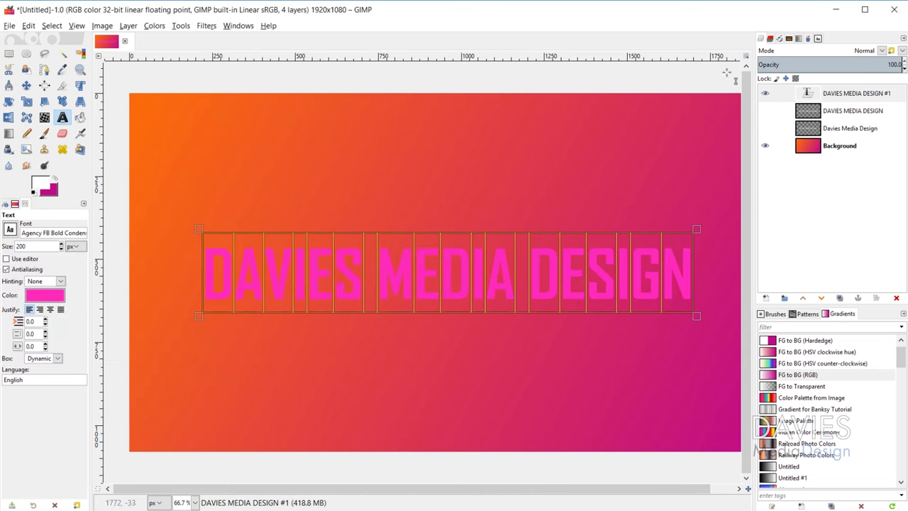
- Show the shadowed title layer again and examine up close how its letter edges sit behind the pink text
click(765, 112)
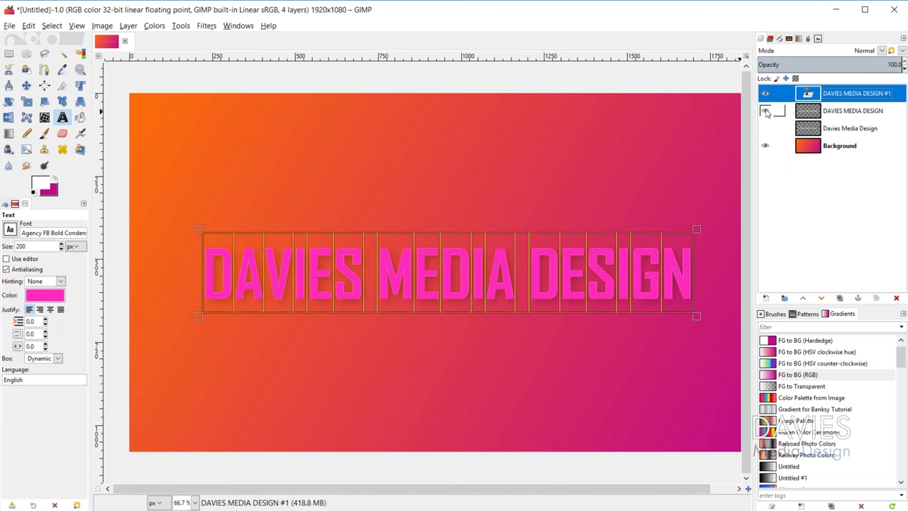
click(812, 111)
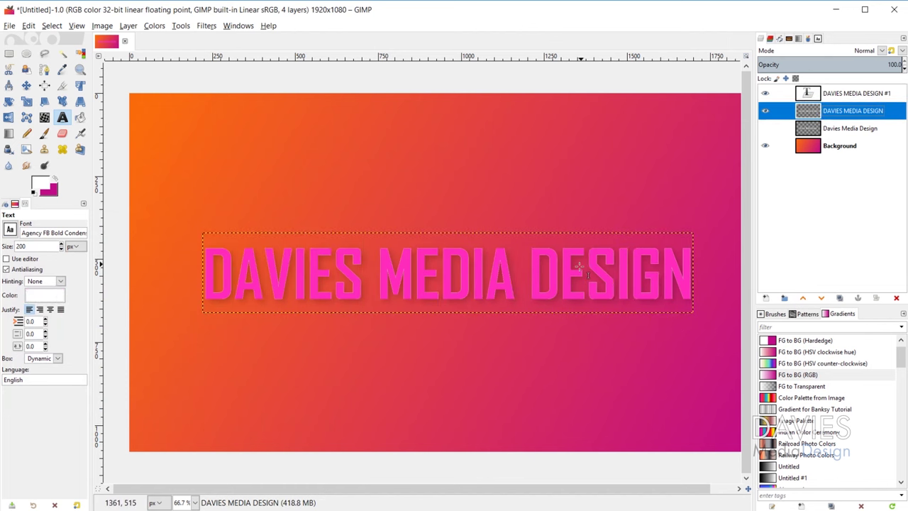
scroll(528, 259, up, 7)
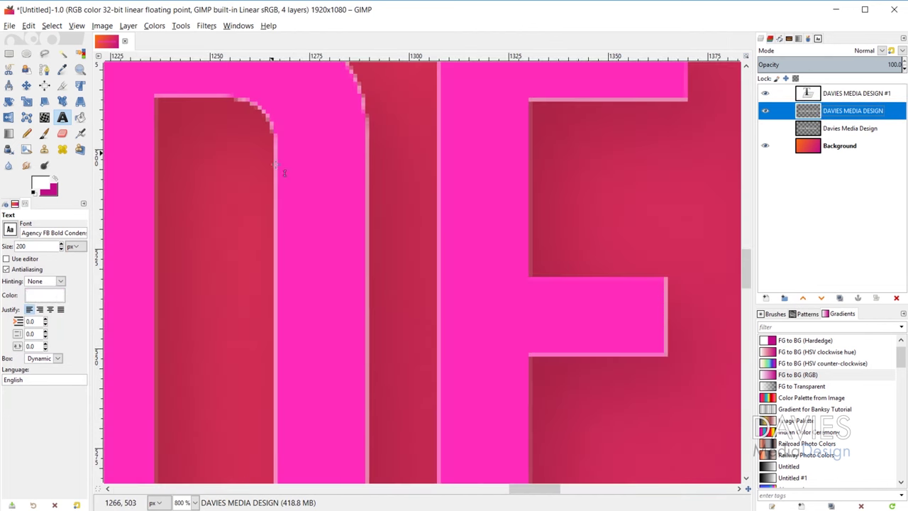
scroll(234, 277, down, 6)
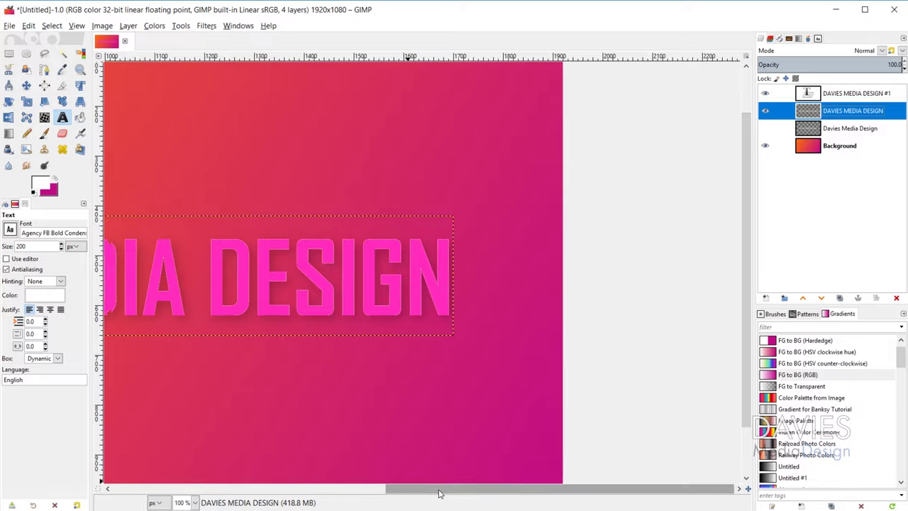
scroll(360, 442, left, 5)
scroll(360, 436, down, 1)
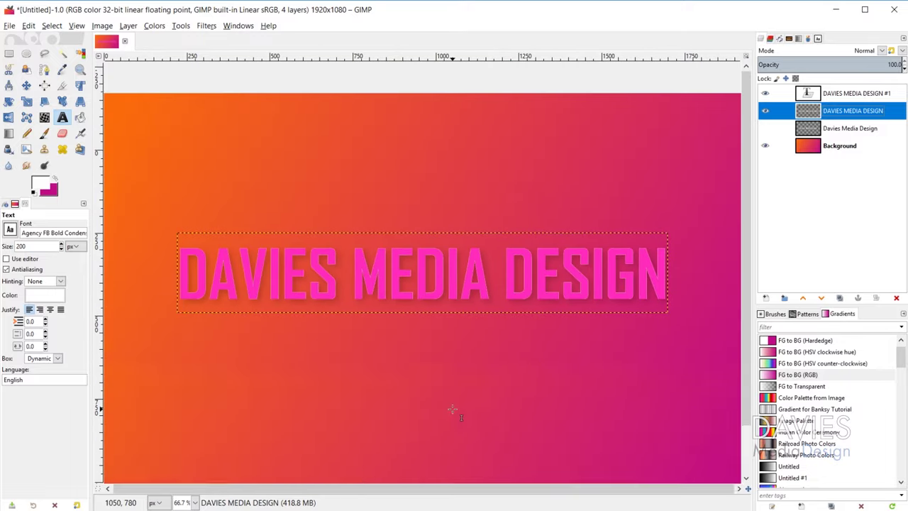
- Delete the pink DAVIES MEDIA DESIGN #1 layer and select the shadowed title layer
click(811, 96)
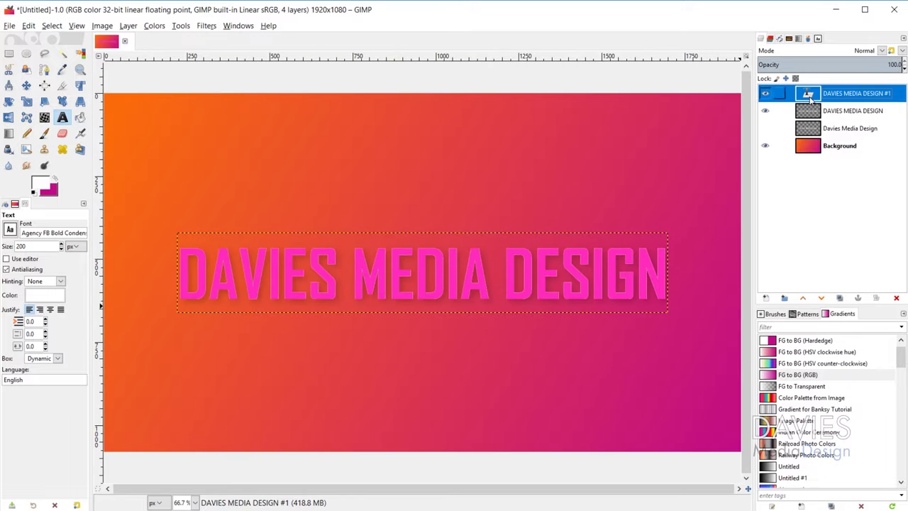
click(896, 298)
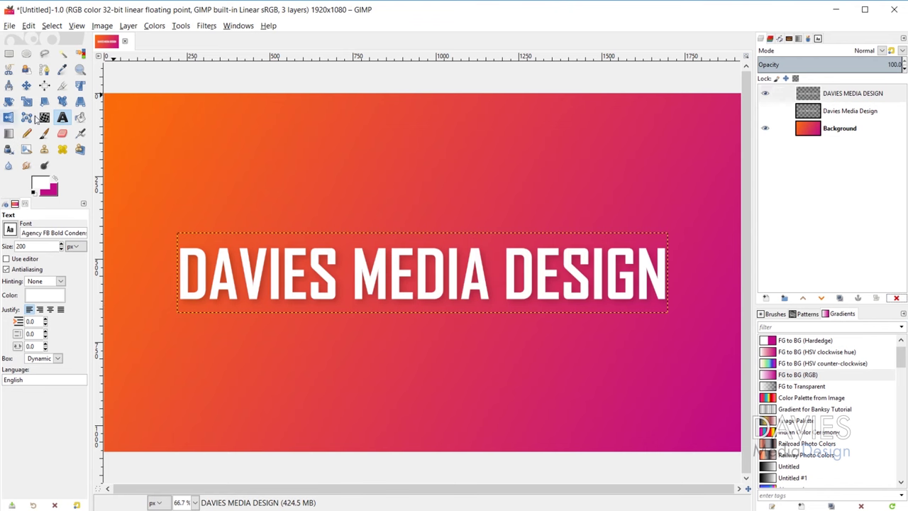
click(815, 99)
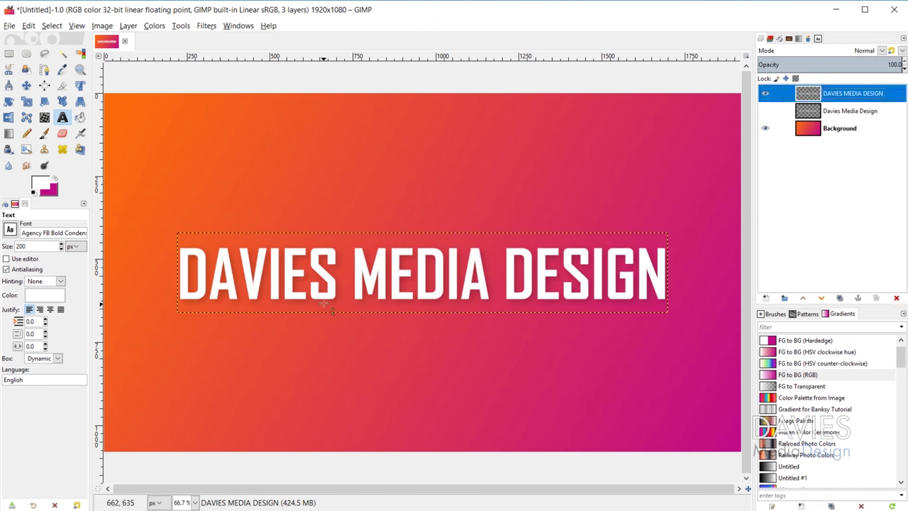
- Edit the shadowed title directly with the Text tool, discarding its drop shadow, and select all its text
click(367, 289)
drag(357, 238, 550, 179)
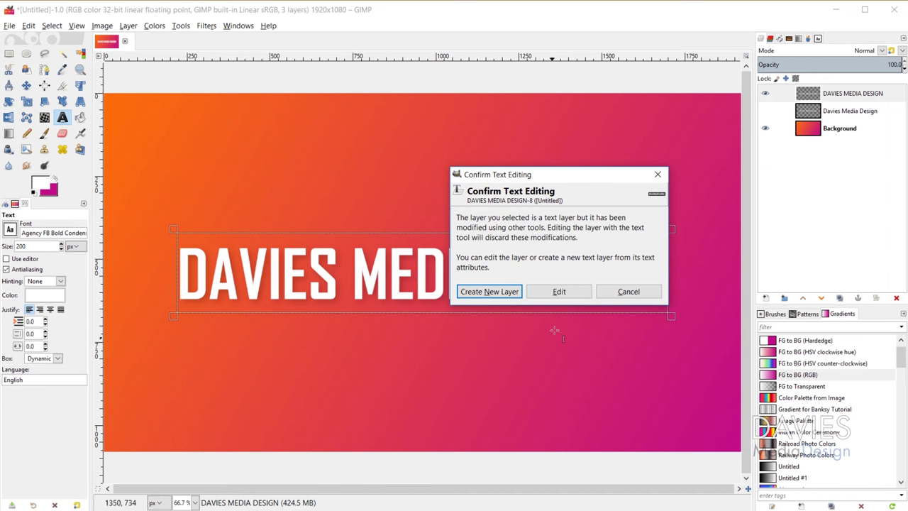
click(560, 292)
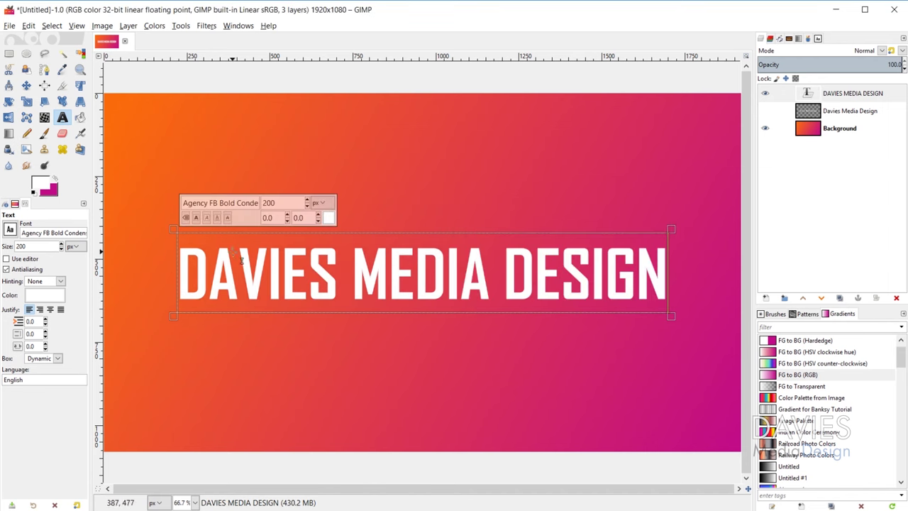
click(814, 97)
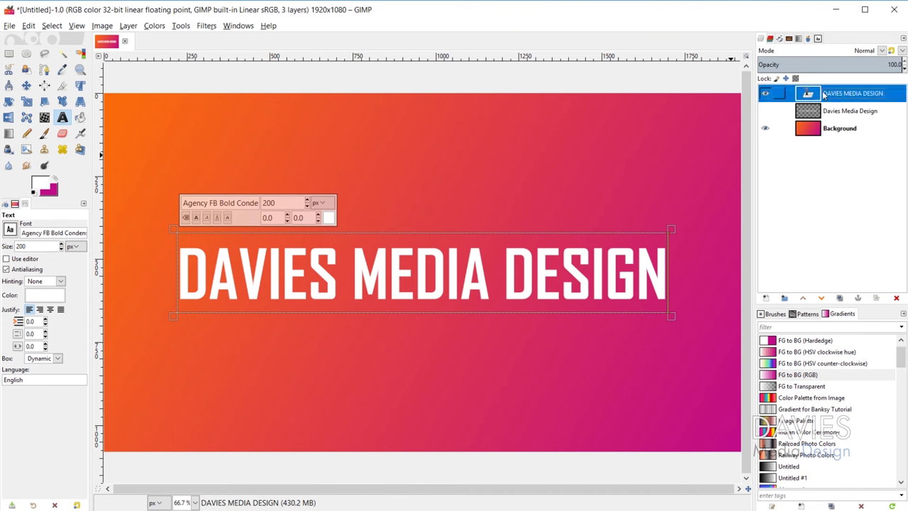
drag(189, 284, 666, 283)
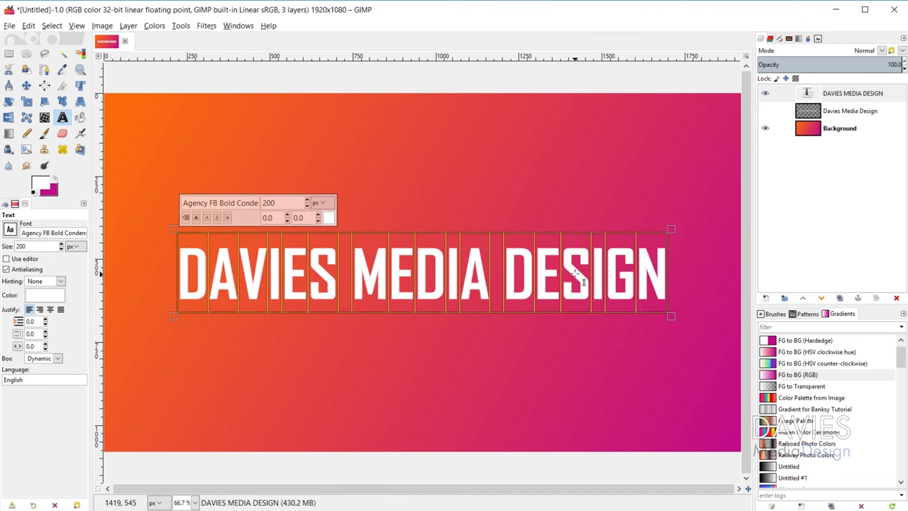
key(Escape)
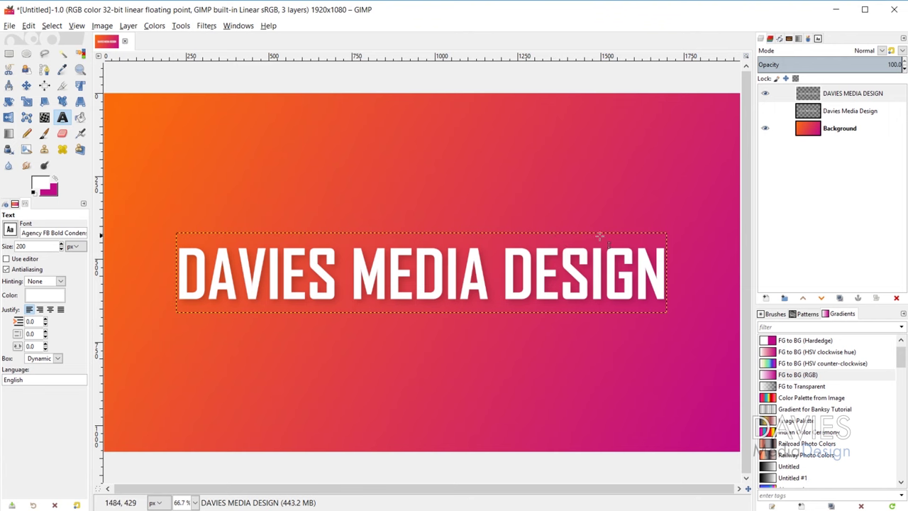
- Inspect the shadow near the layer boundary beside the final N, and reopen the title for direct text editing, discarding its modifications
scroll(648, 298, up, 5)
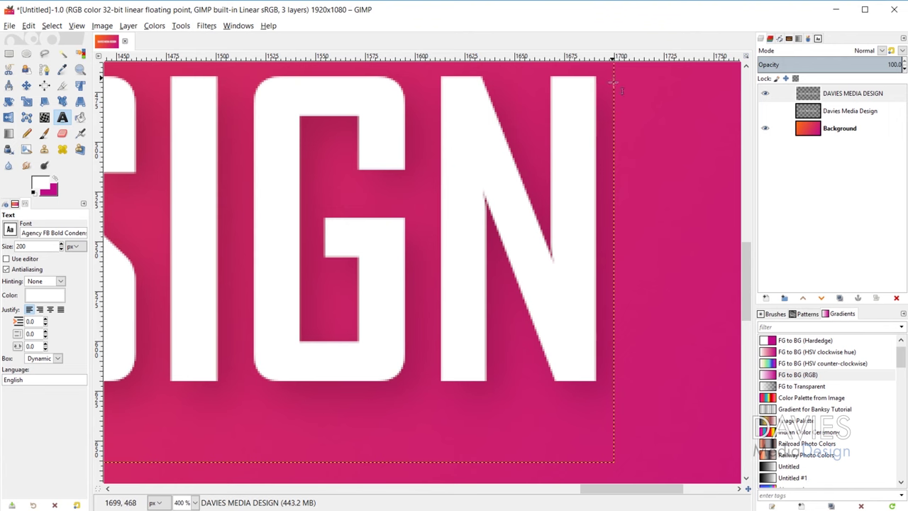
scroll(205, 255, down, 4)
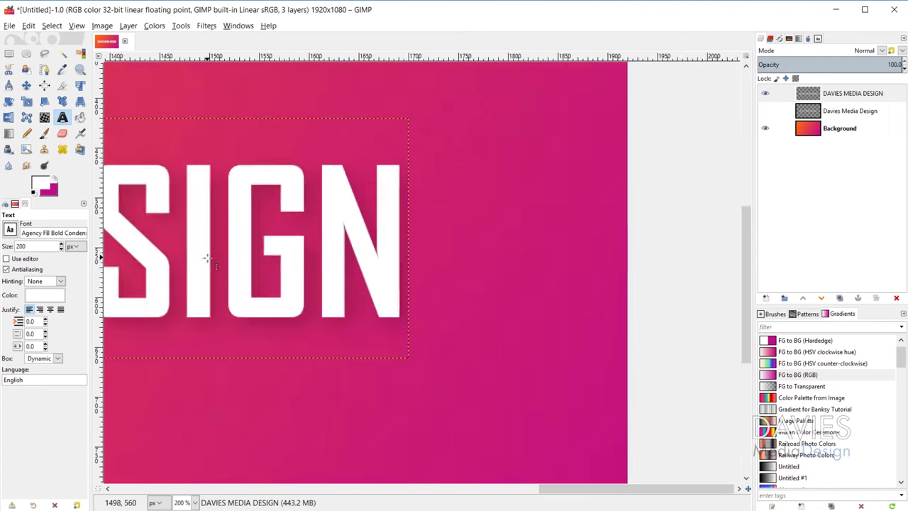
drag(510, 493, 319, 487)
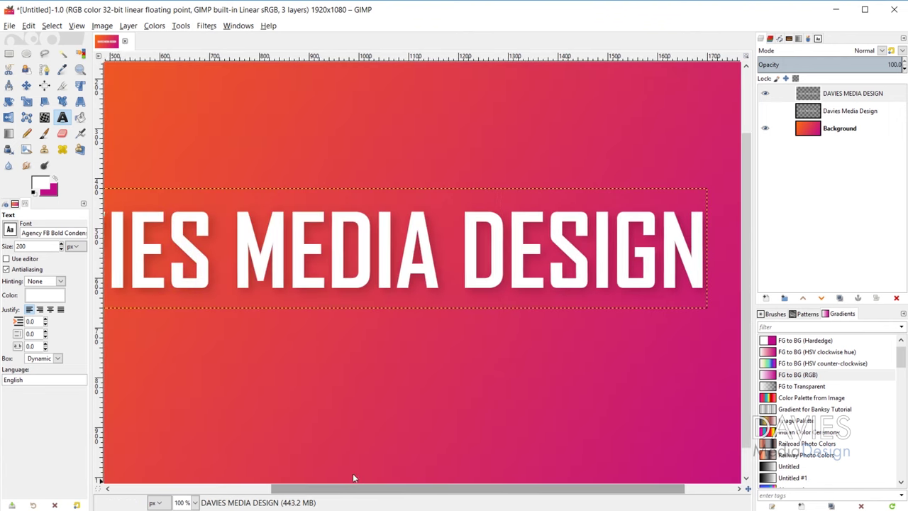
scroll(298, 397, down, 2)
drag(402, 489, 350, 488)
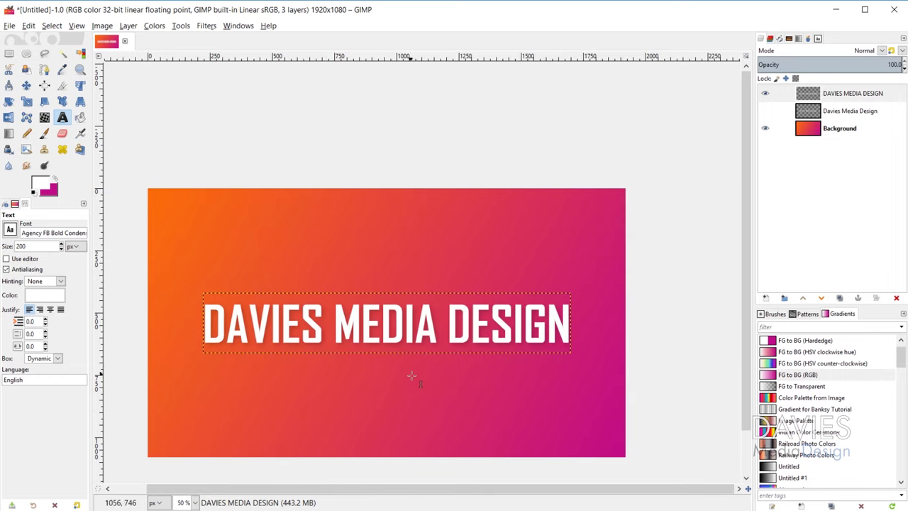
scroll(412, 370, down, 1)
click(409, 285)
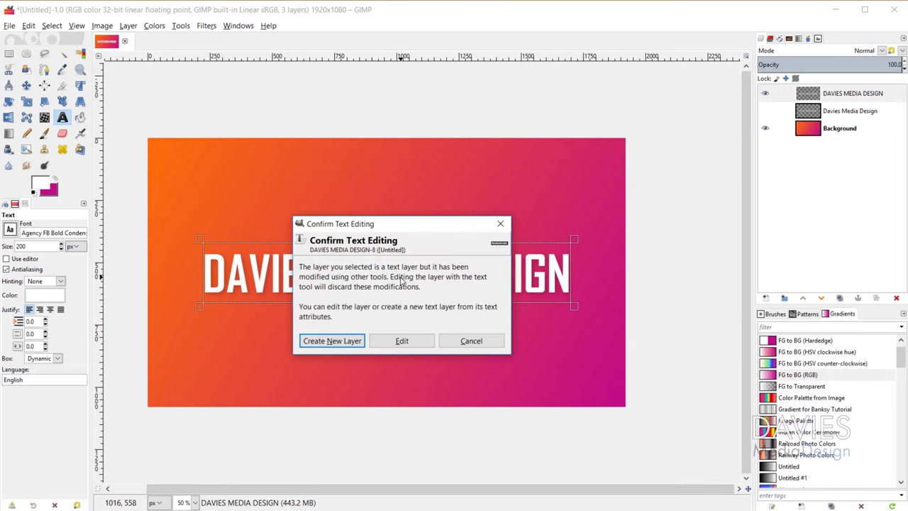
click(402, 342)
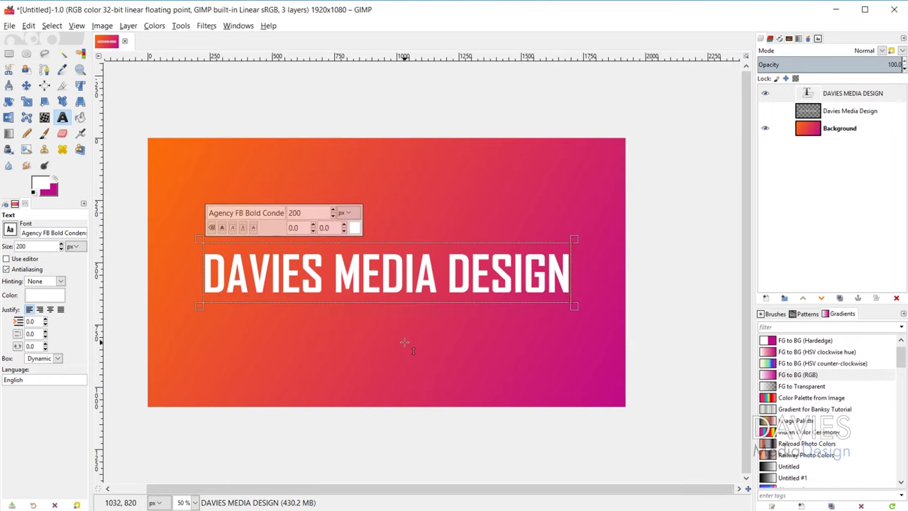
- Resize the title layer's boundary to 1673 × 500 px with an X offset of 97, a Y offset of 0 and transparency fill
click(130, 26)
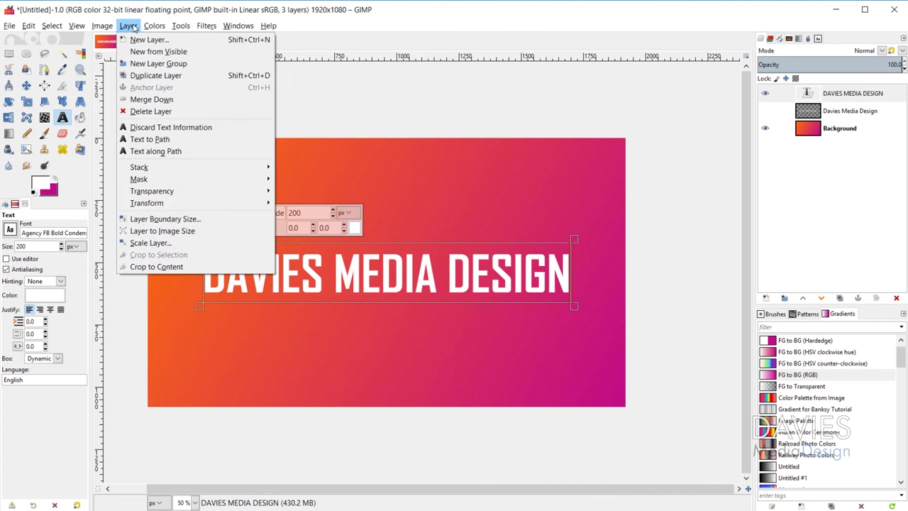
click(174, 219)
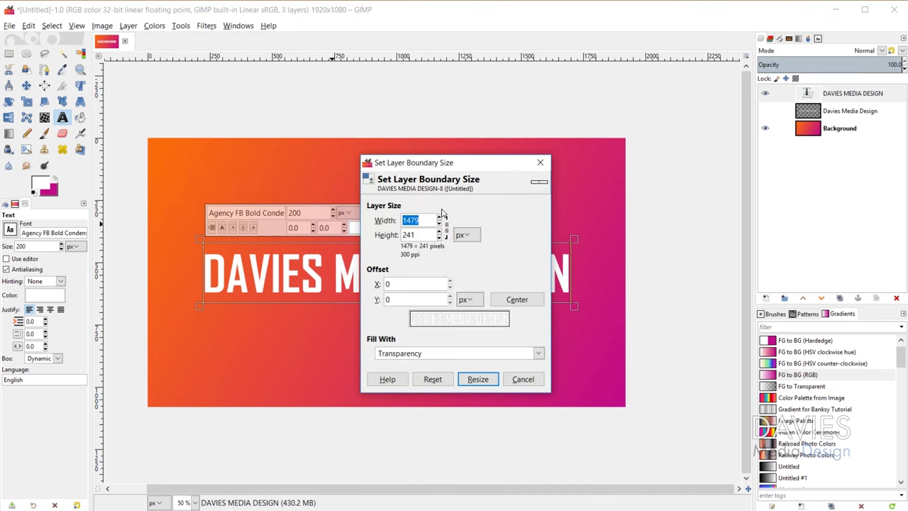
click(439, 218)
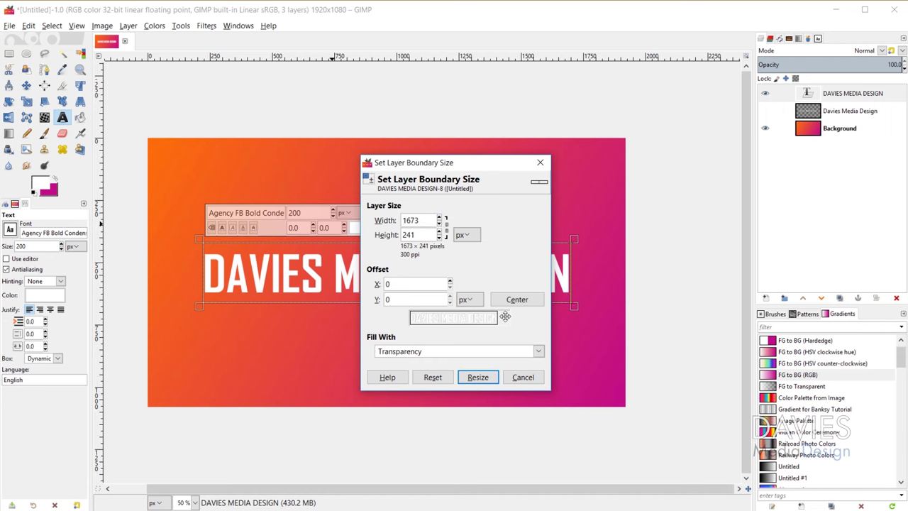
click(523, 301)
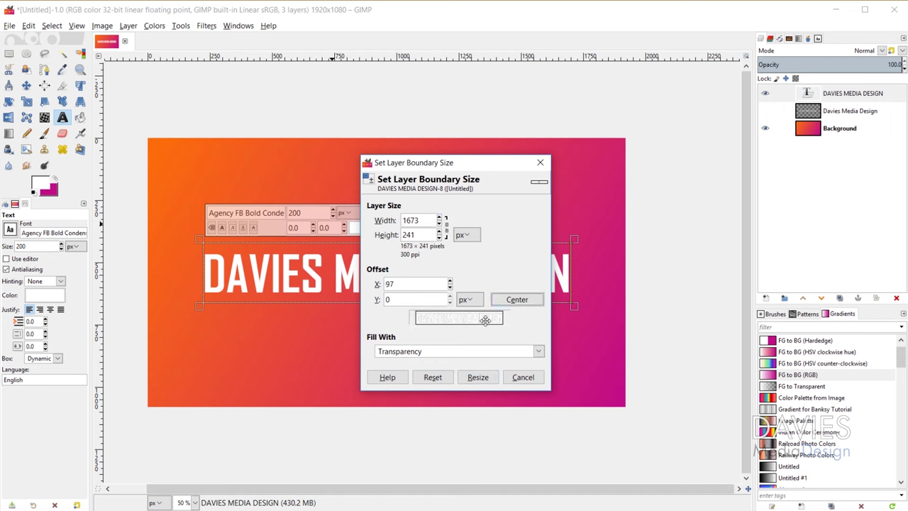
double_click(427, 234)
text(500)
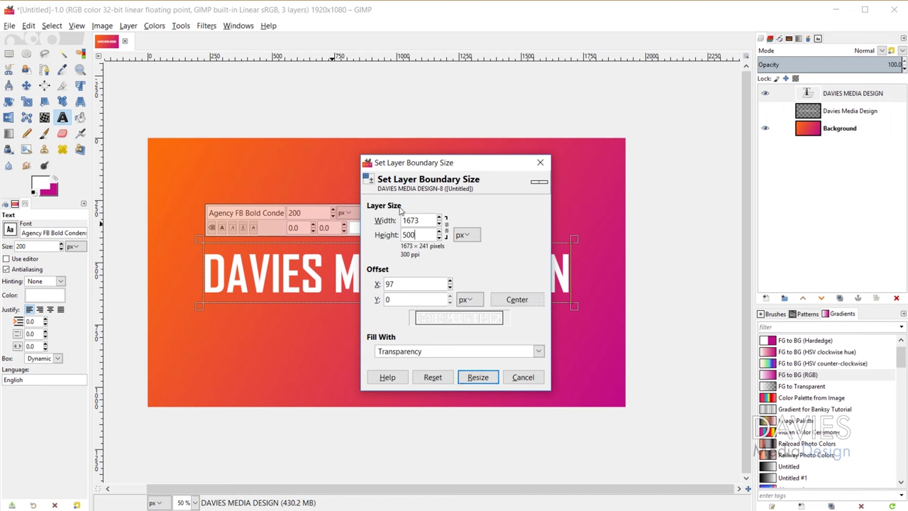
click(434, 220)
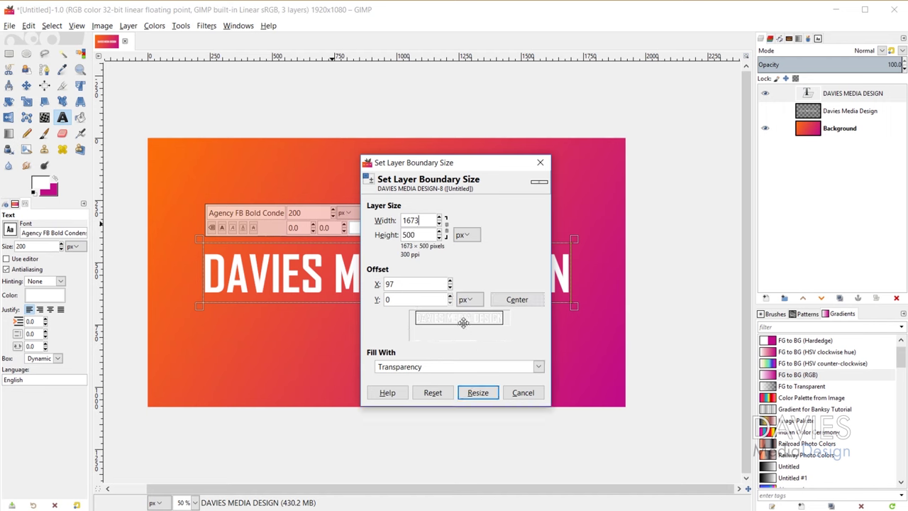
click(478, 392)
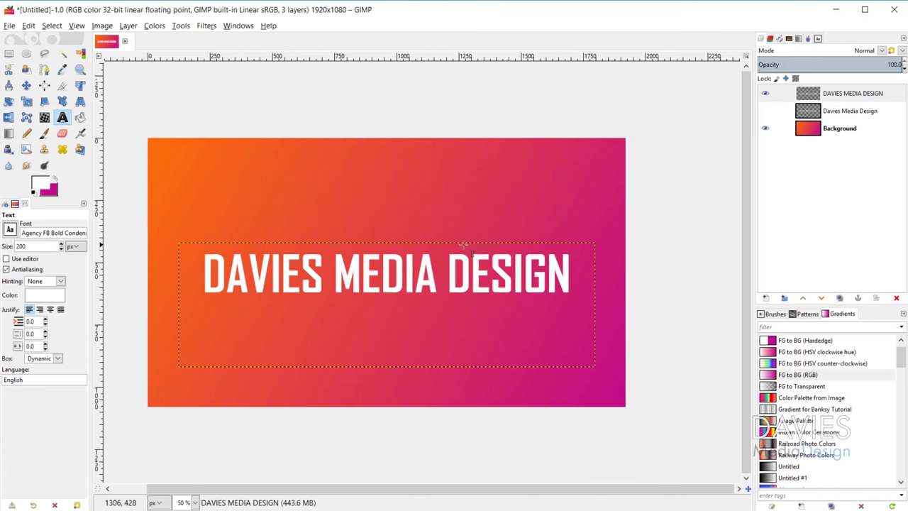
- Apply a black drop shadow with X and Y 20, blur radius 10 and opacity 0.500, and expand the title layer to image size
click(205, 27)
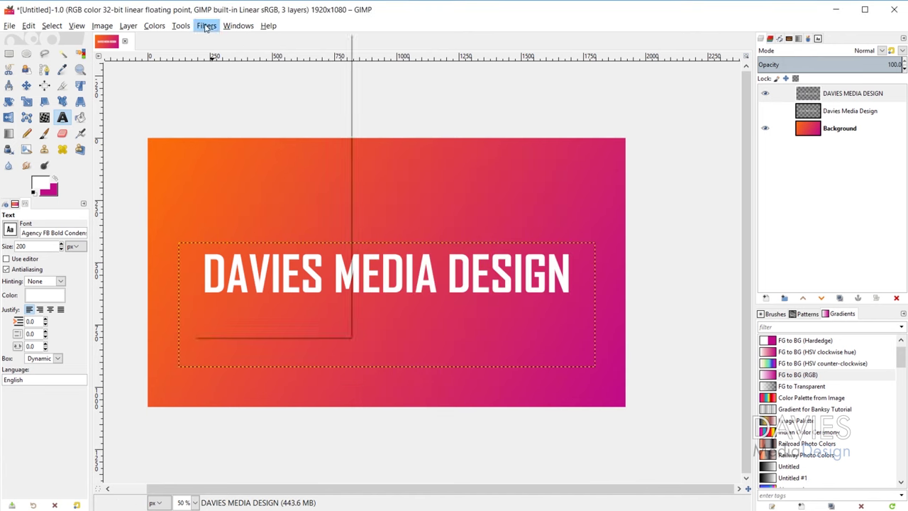
mouse_move(257, 128)
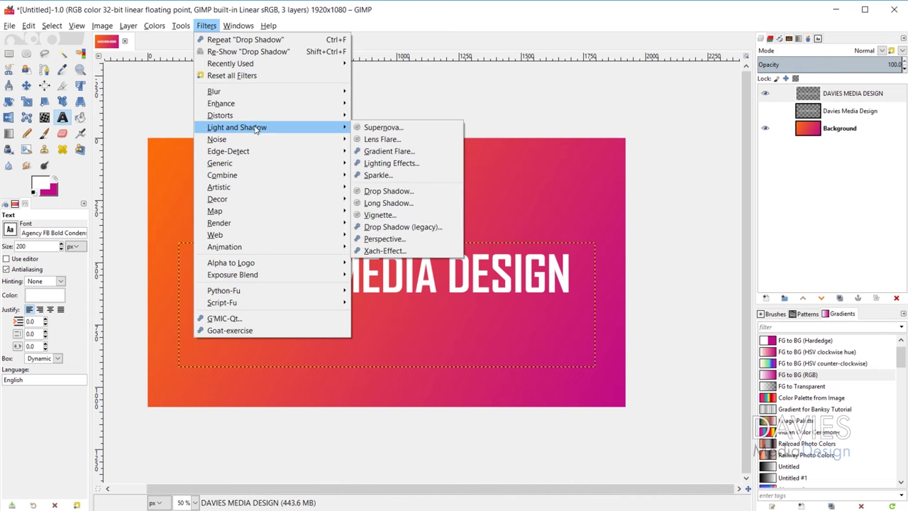
click(387, 191)
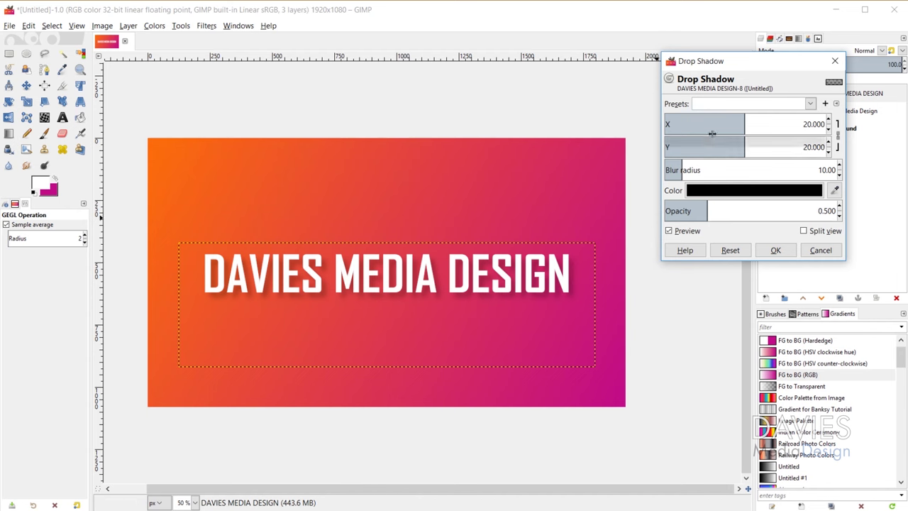
click(775, 250)
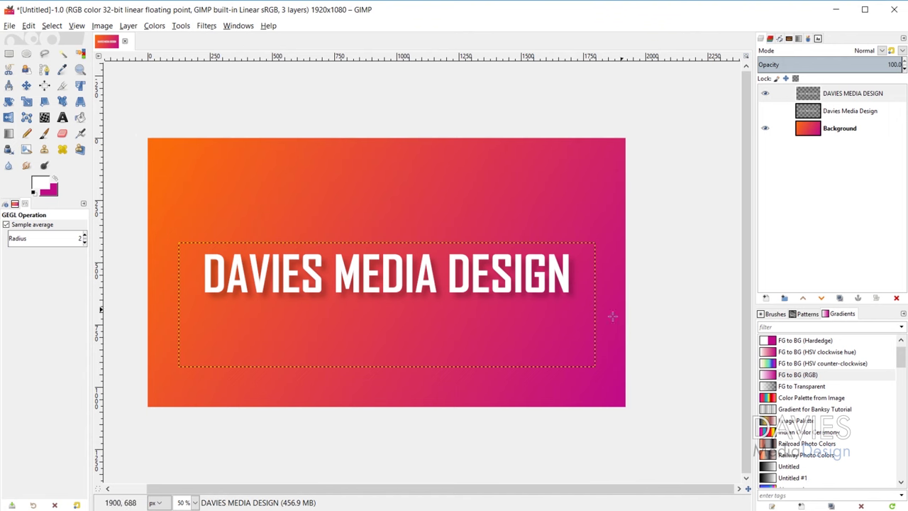
click(128, 26)
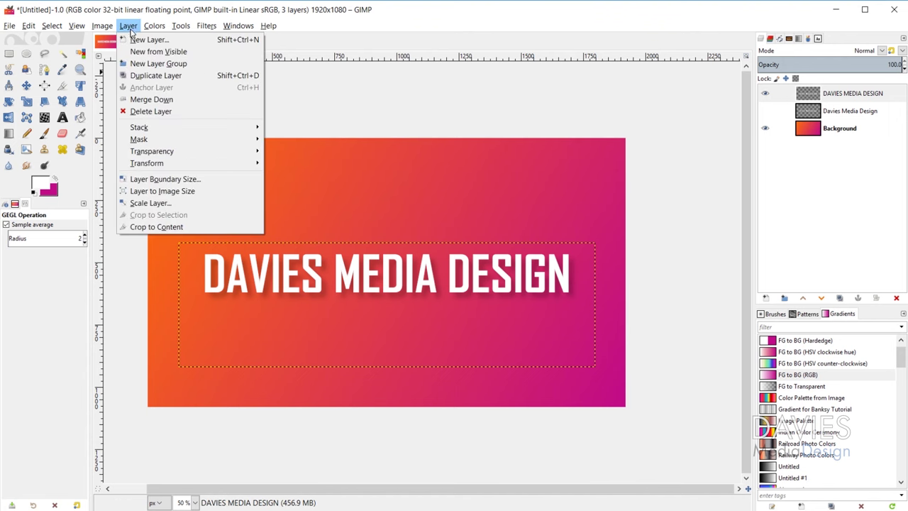
click(162, 191)
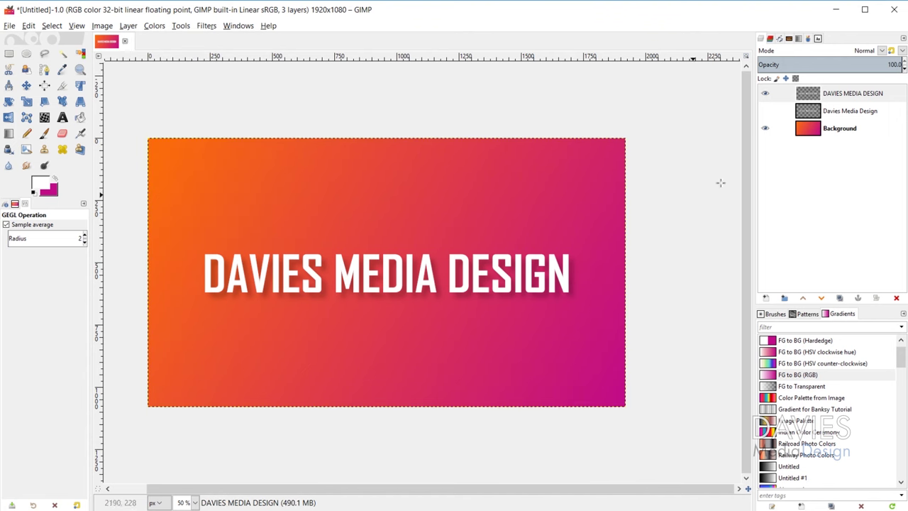